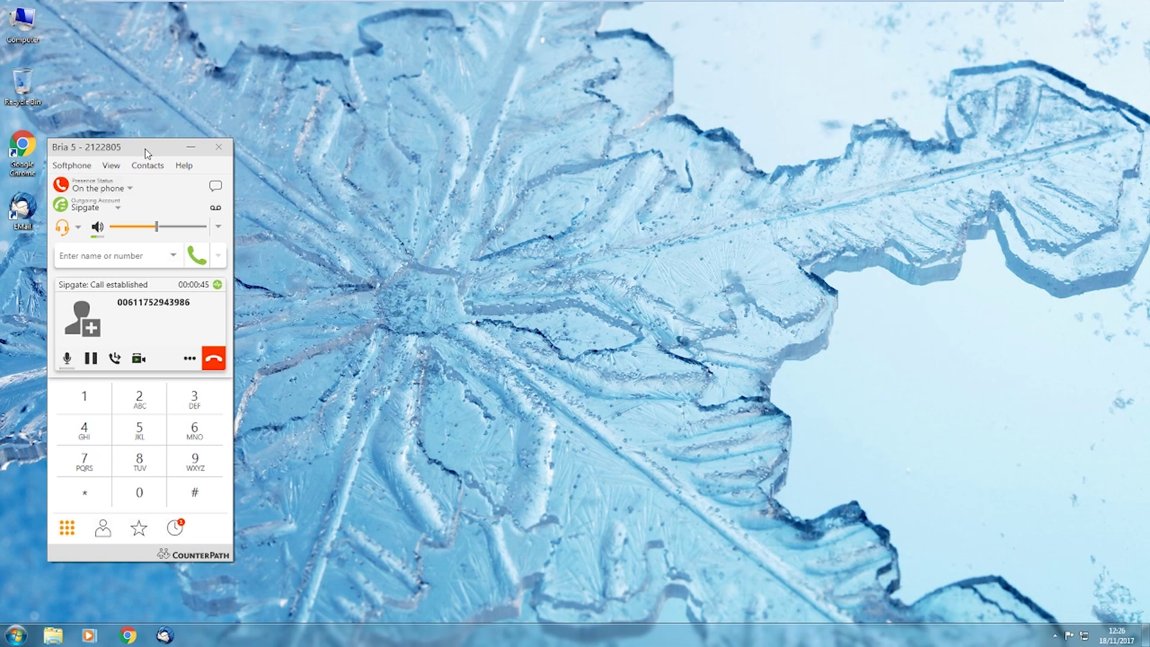
Move the Bria 5 softphone window lower on the desktop while the call keeps running
drag(145, 148, 142, 209)
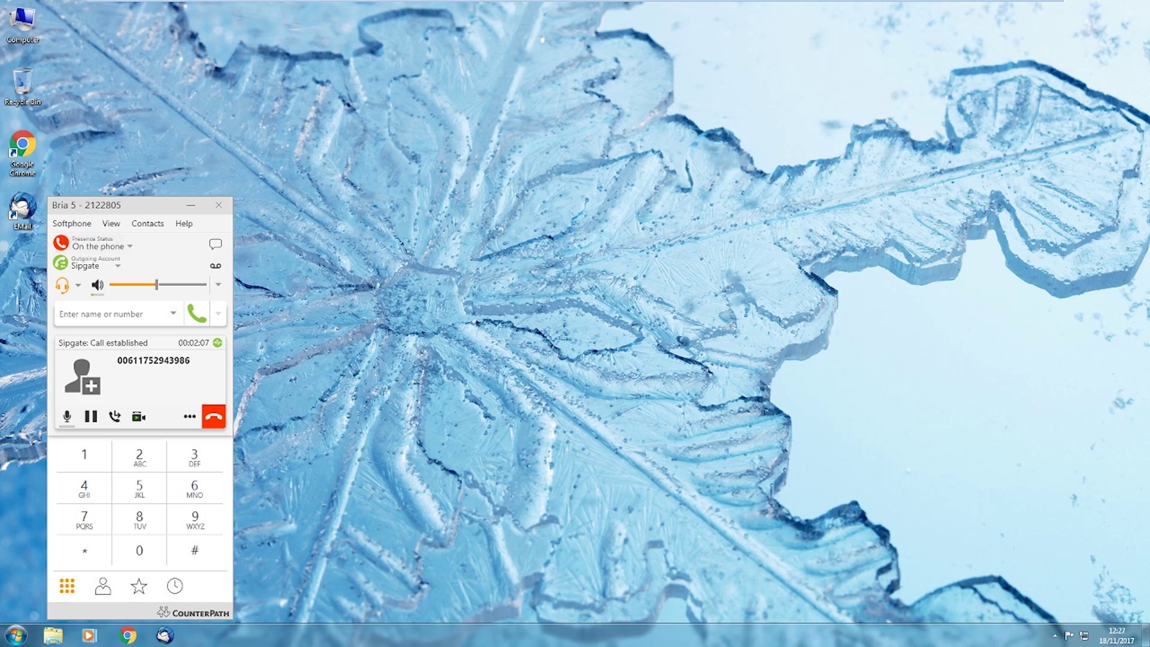
key(super+r)
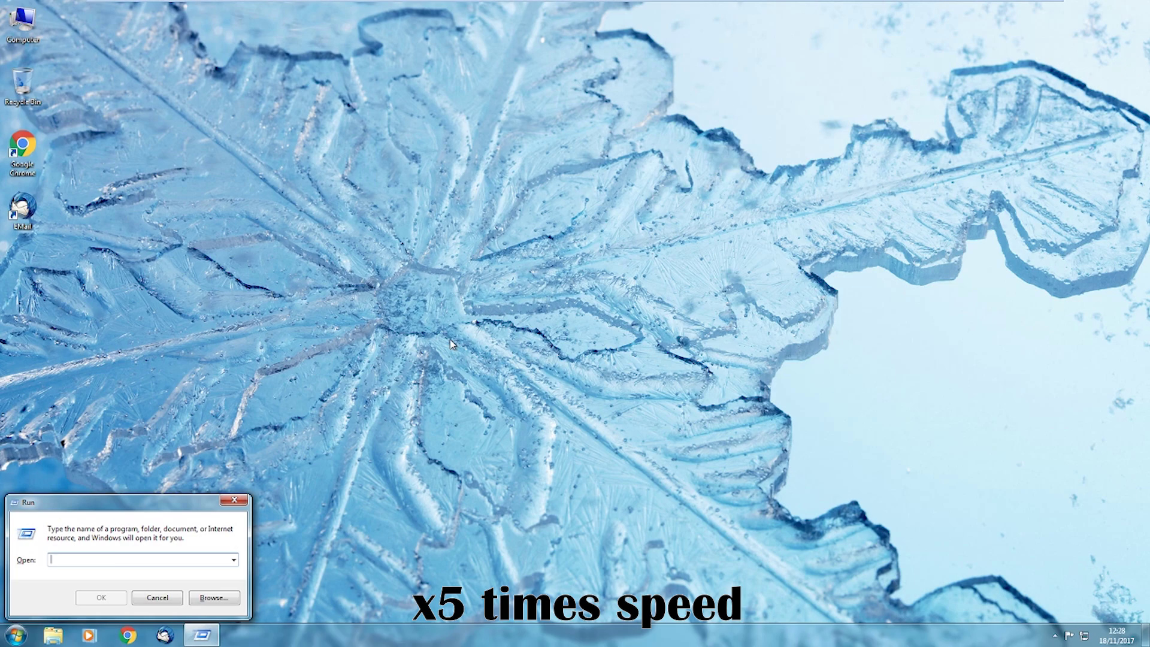
text(www.tteamviewer.com)
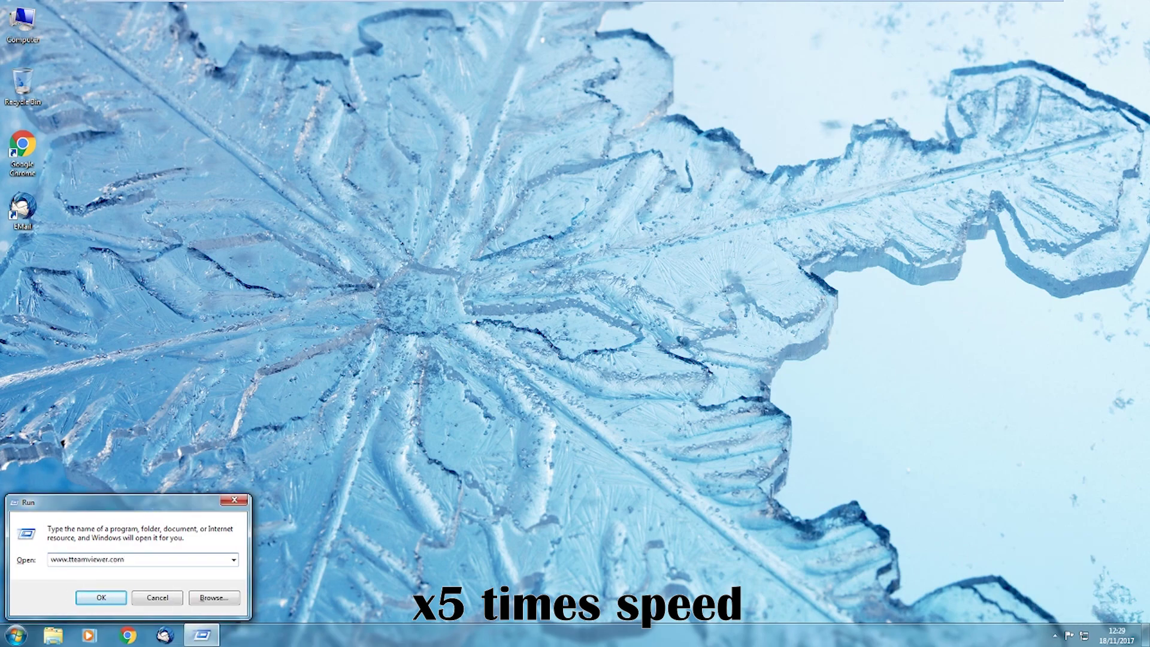
click(65, 559)
key(BackSpace)
drag(51, 559, 127, 532)
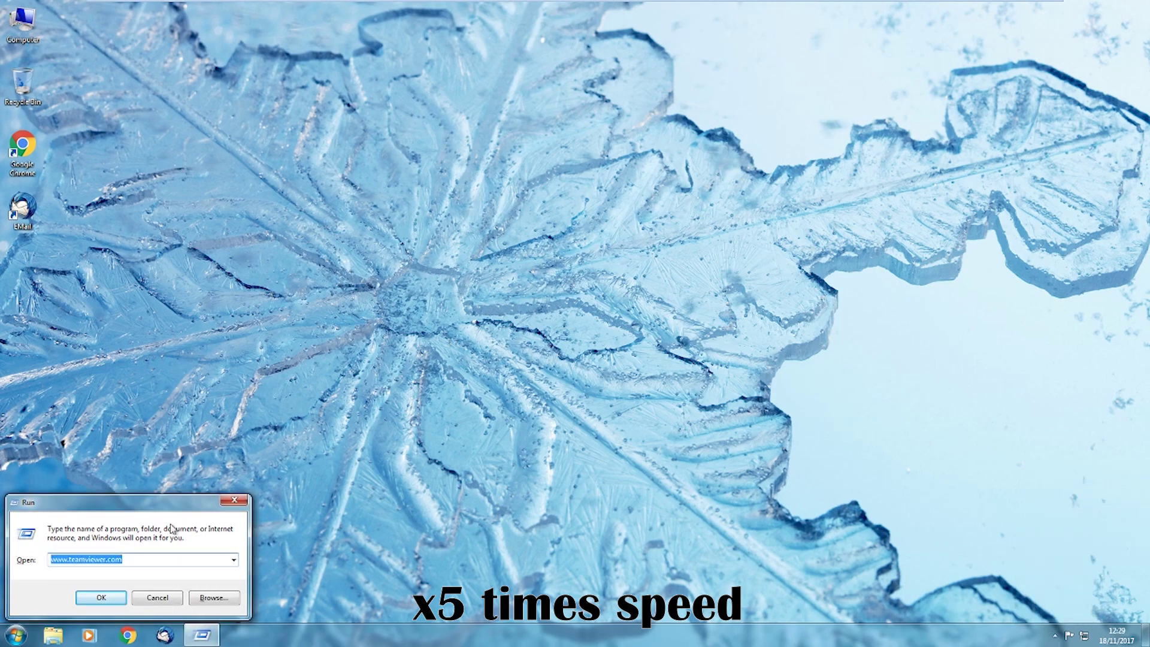
key(End)
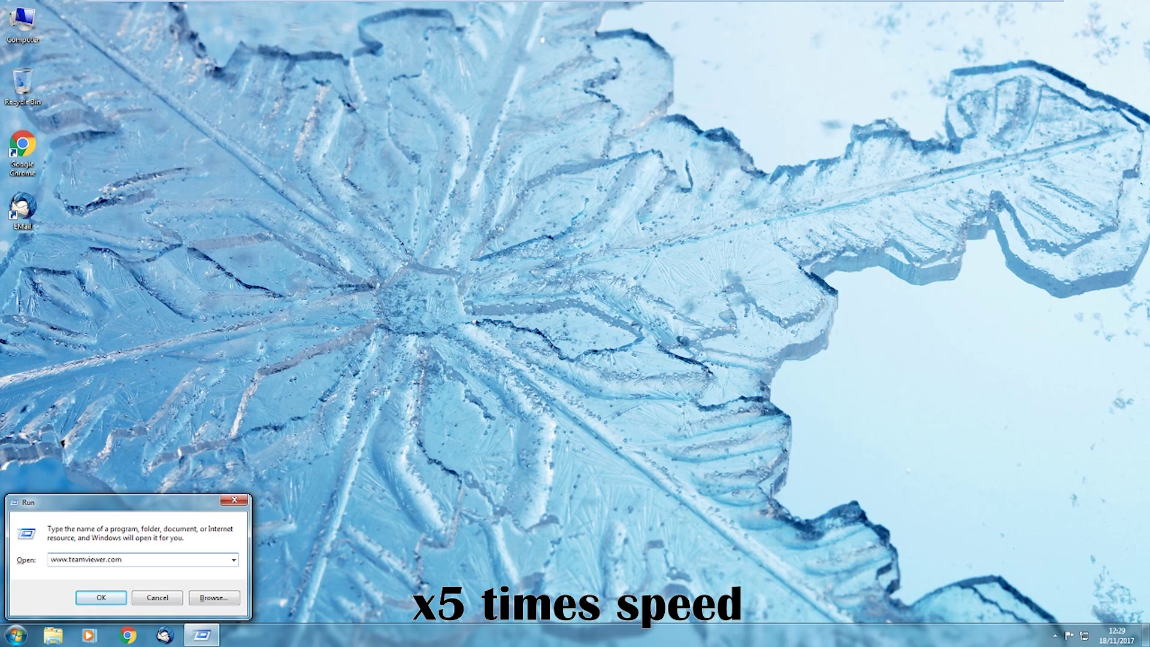
key(Return)
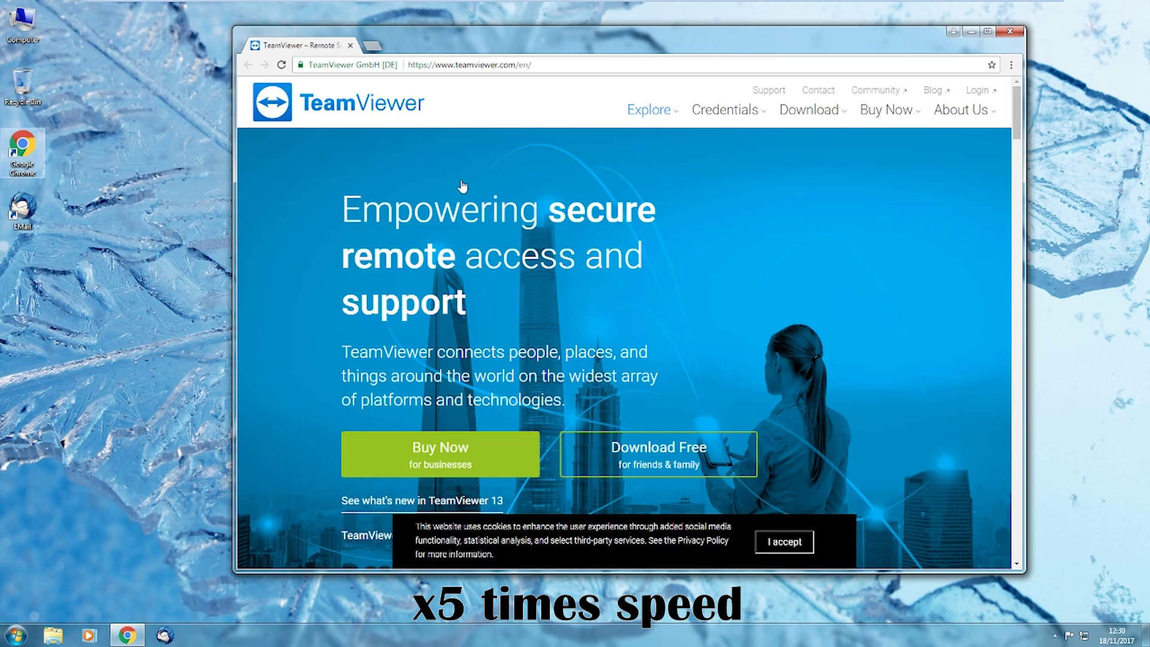
Download TeamViewer for free and launch TeamViewer_Setup.exe from the Downloads folder
scroll(539, 269, down, 2)
click(634, 338)
click(361, 554)
click(462, 519)
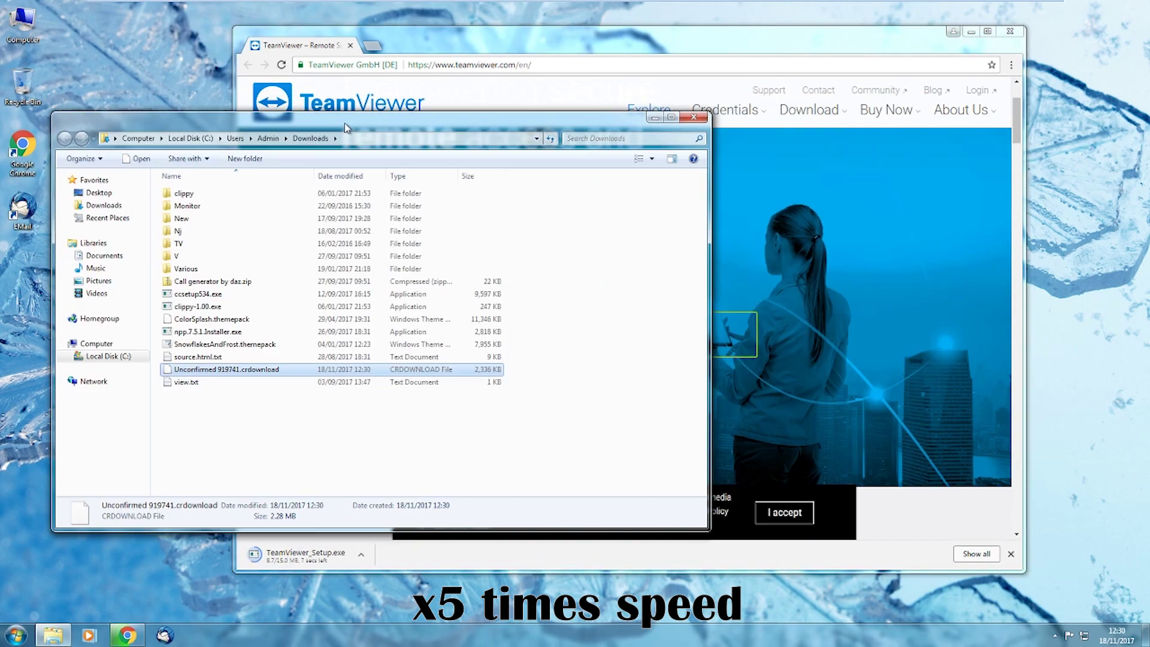
drag(338, 126, 351, 106)
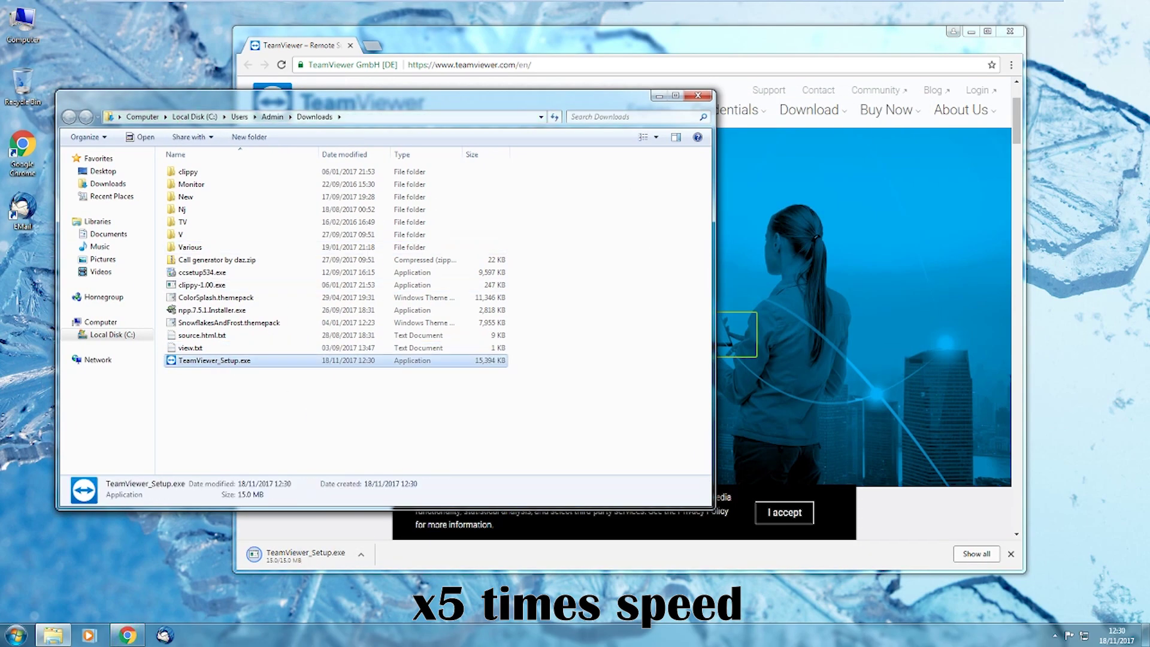
key(Return)
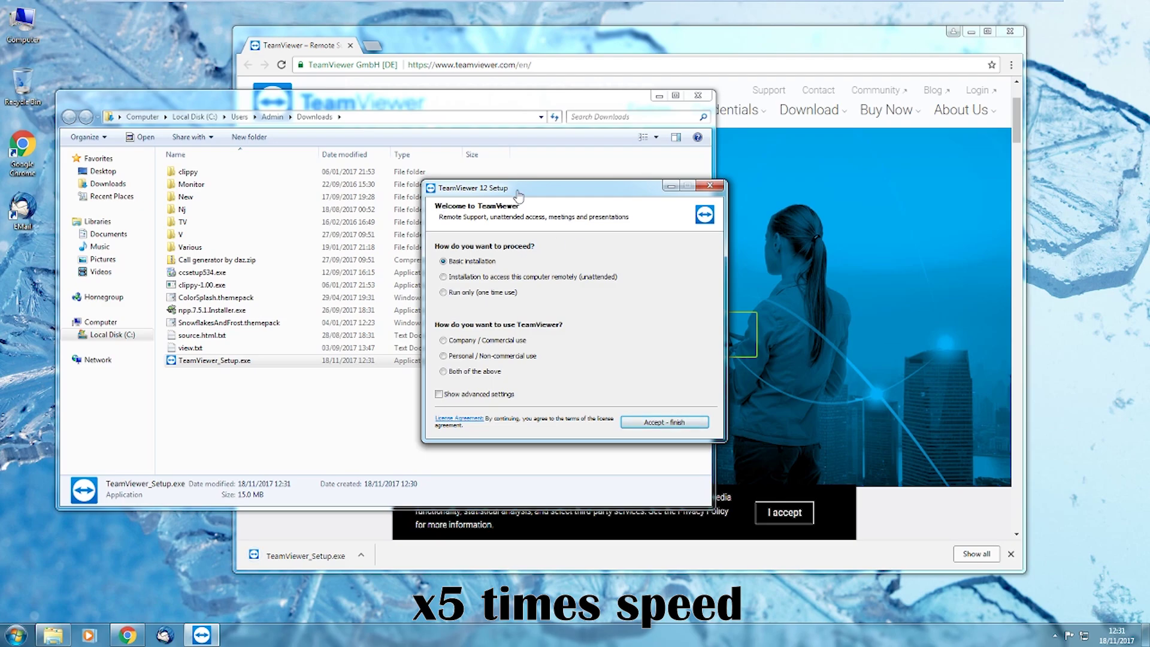
Install TeamViewer for personal use, approve the permission prompt, and dismiss the tour and tips
click(444, 355)
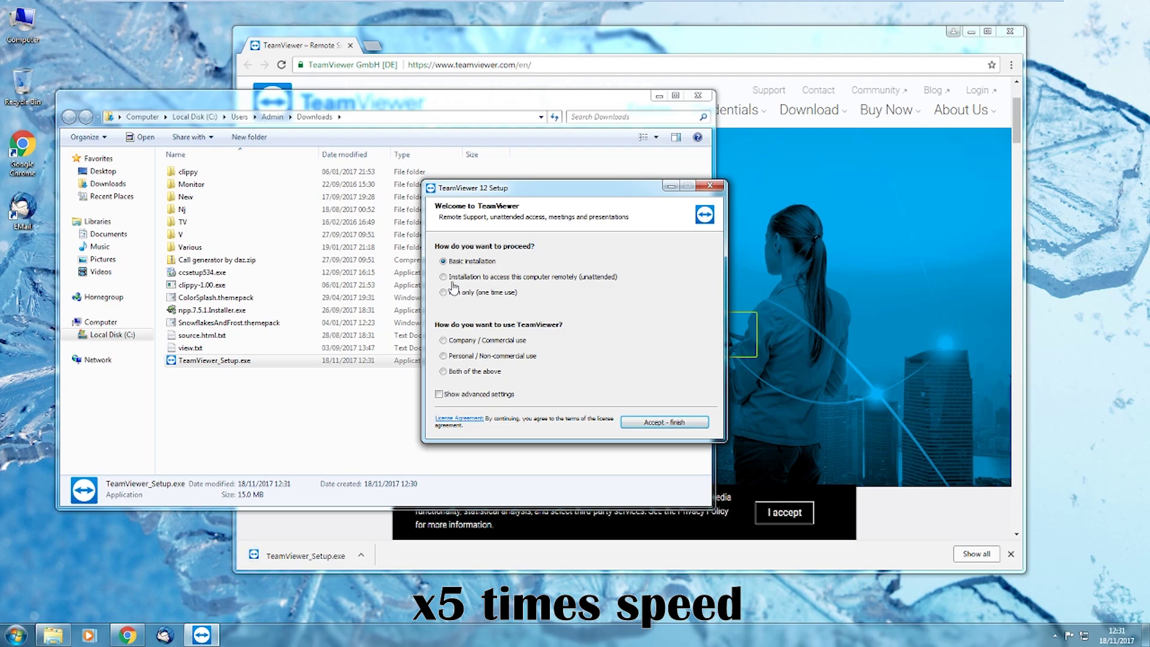
click(664, 421)
click(620, 328)
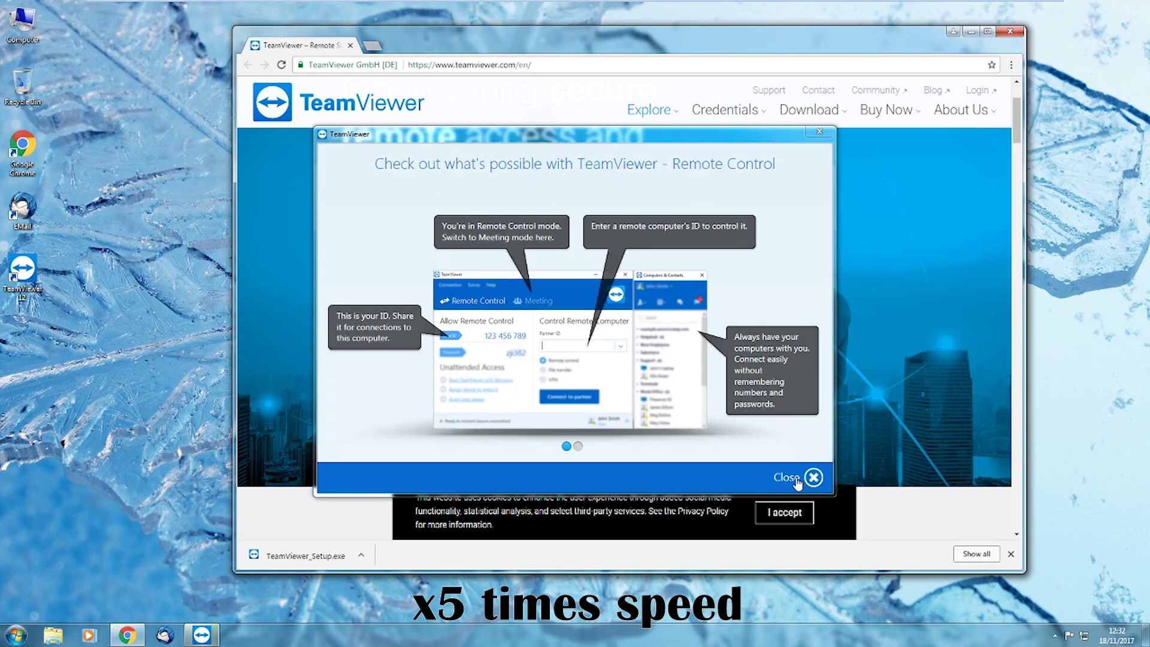
click(799, 477)
click(666, 214)
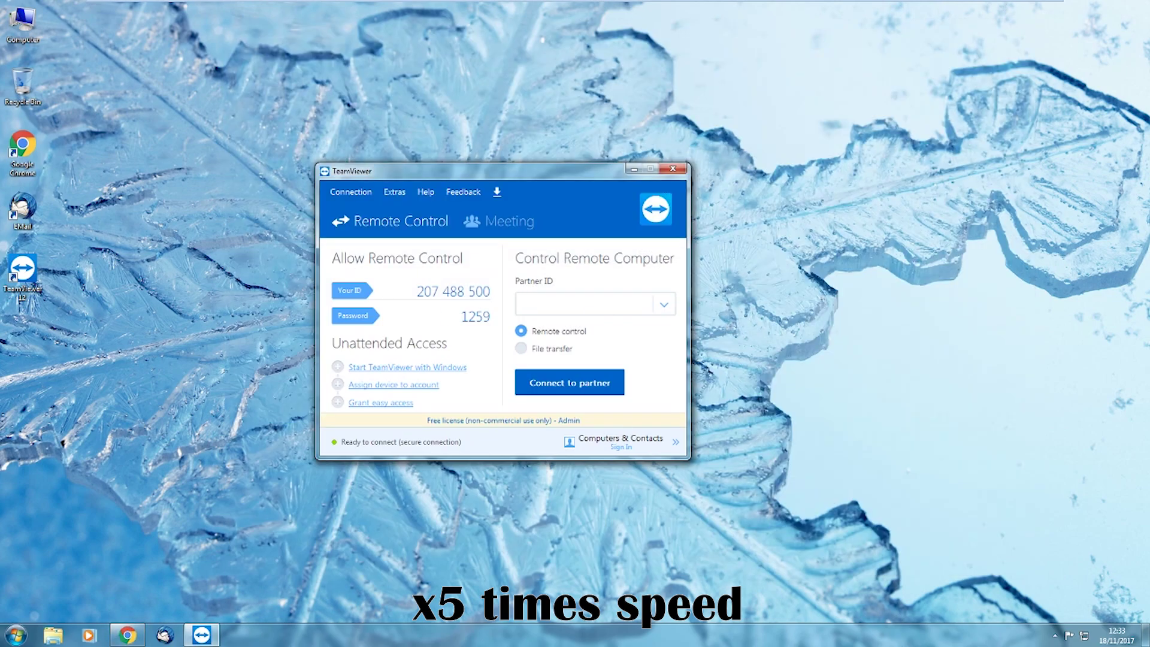
Install the TeamViewer 13 beta update and enter the remote computer's partner ID
text(285258783)
click(569, 382)
click(616, 351)
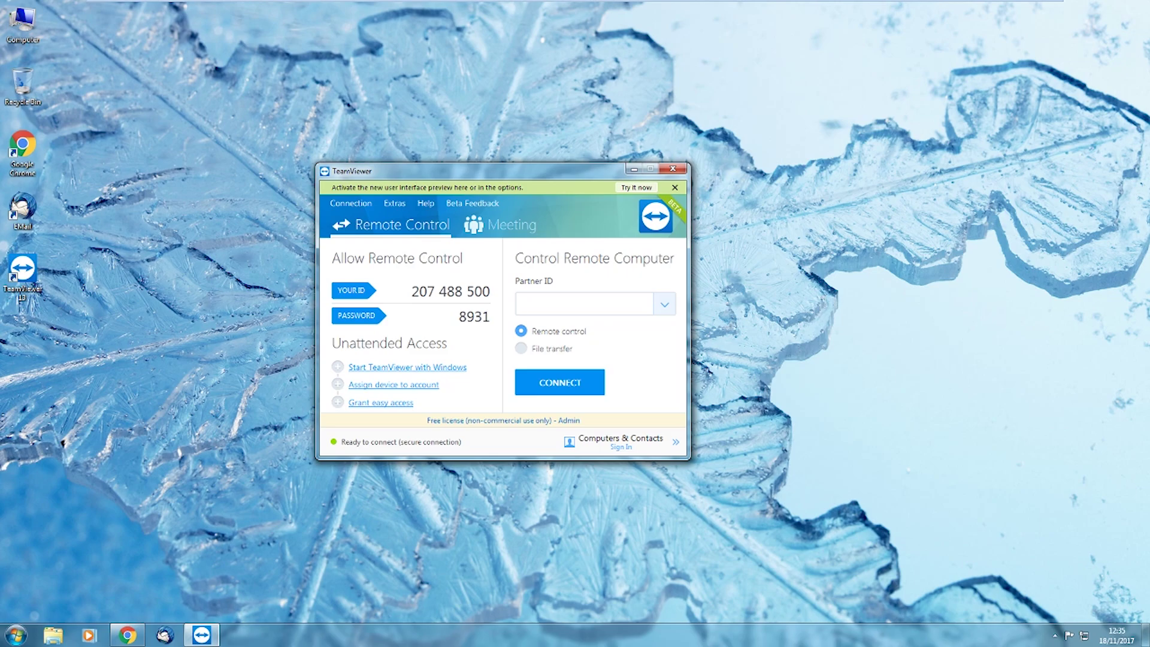
text(28)
text(5258783)
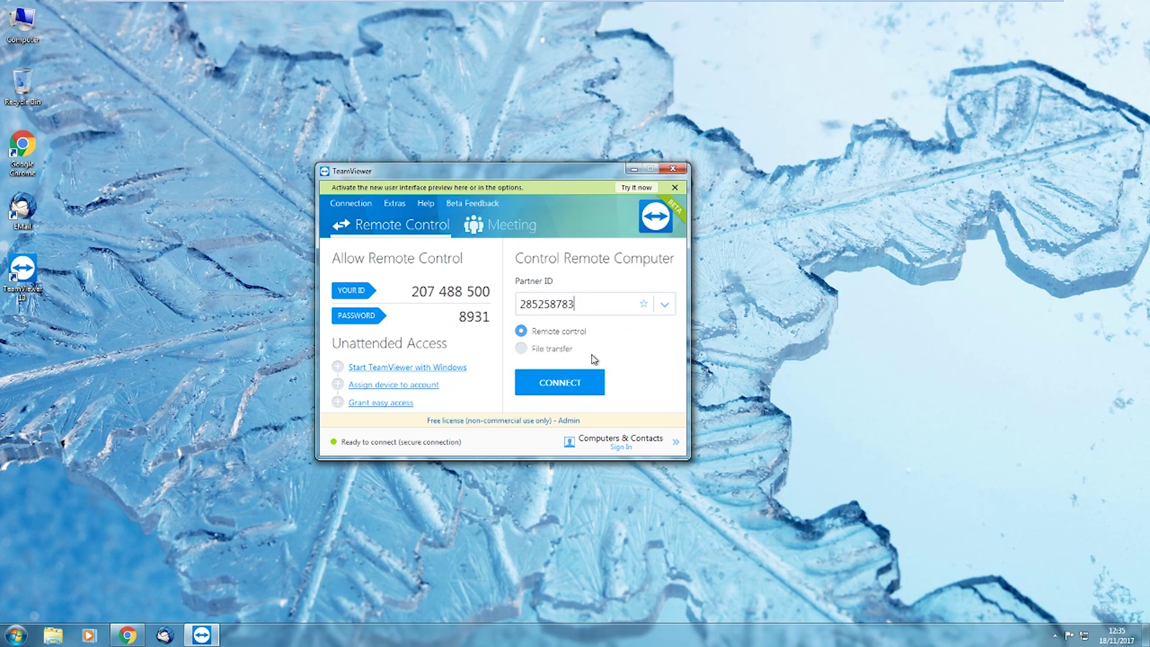
Connect to the partner and log on with its password to reach the B T TECHNICAL SERVER desktop
click(574, 384)
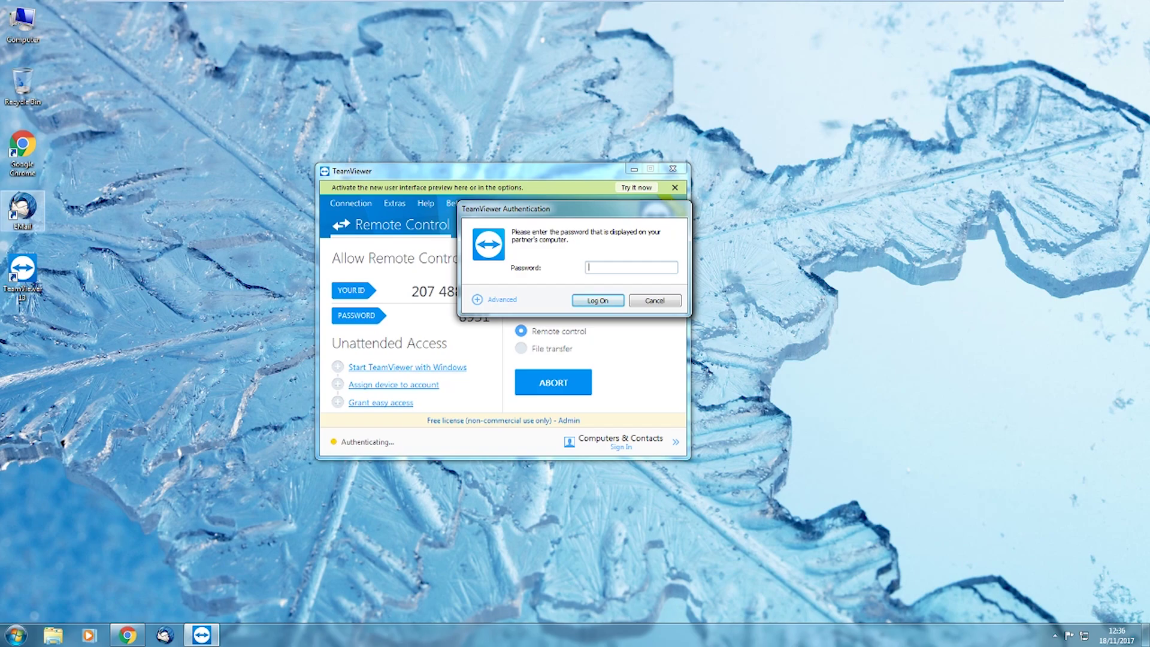
click(593, 268)
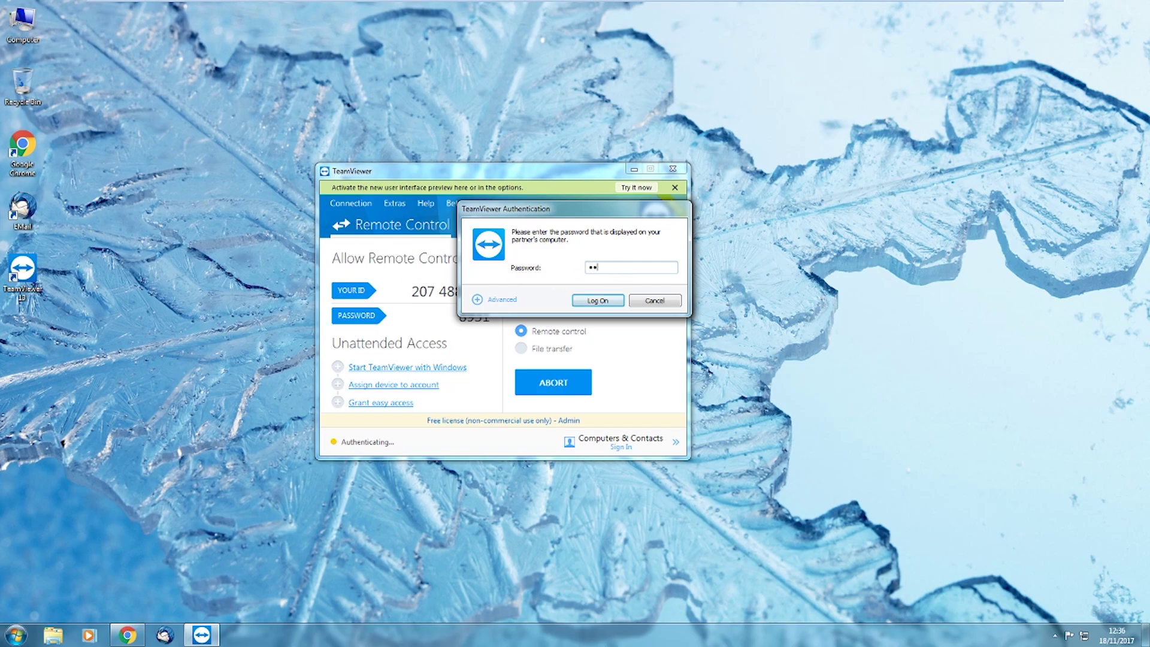
click(595, 302)
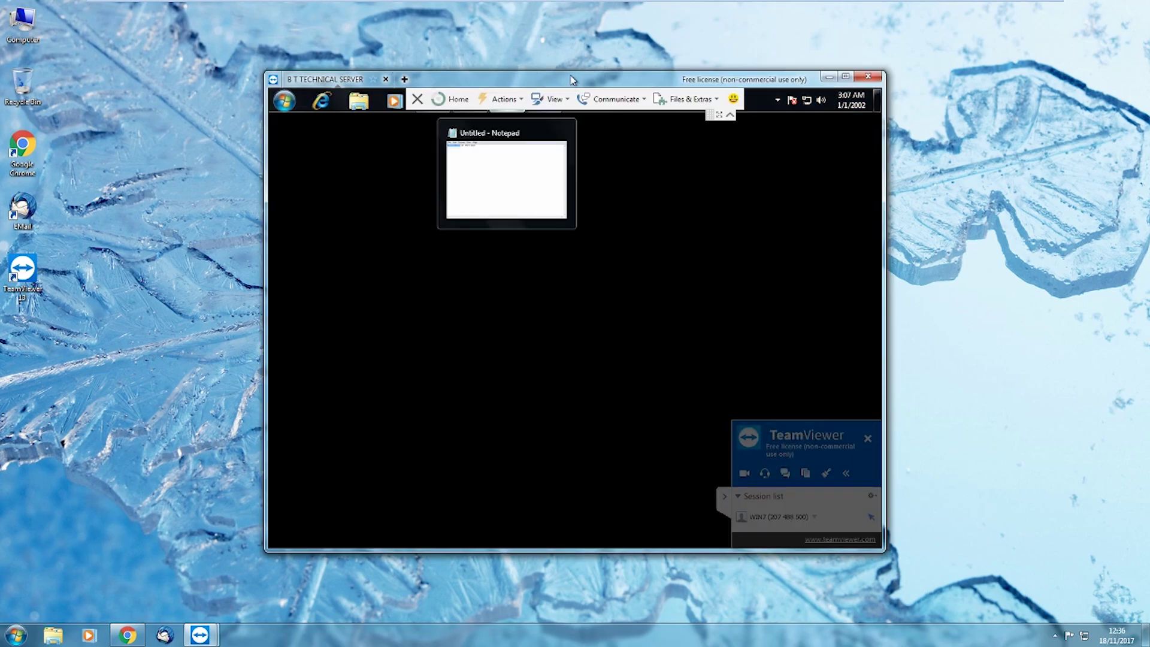
Enable Show black screen and Disable remote input, installing the TeamViewer monitor driver
click(689, 99)
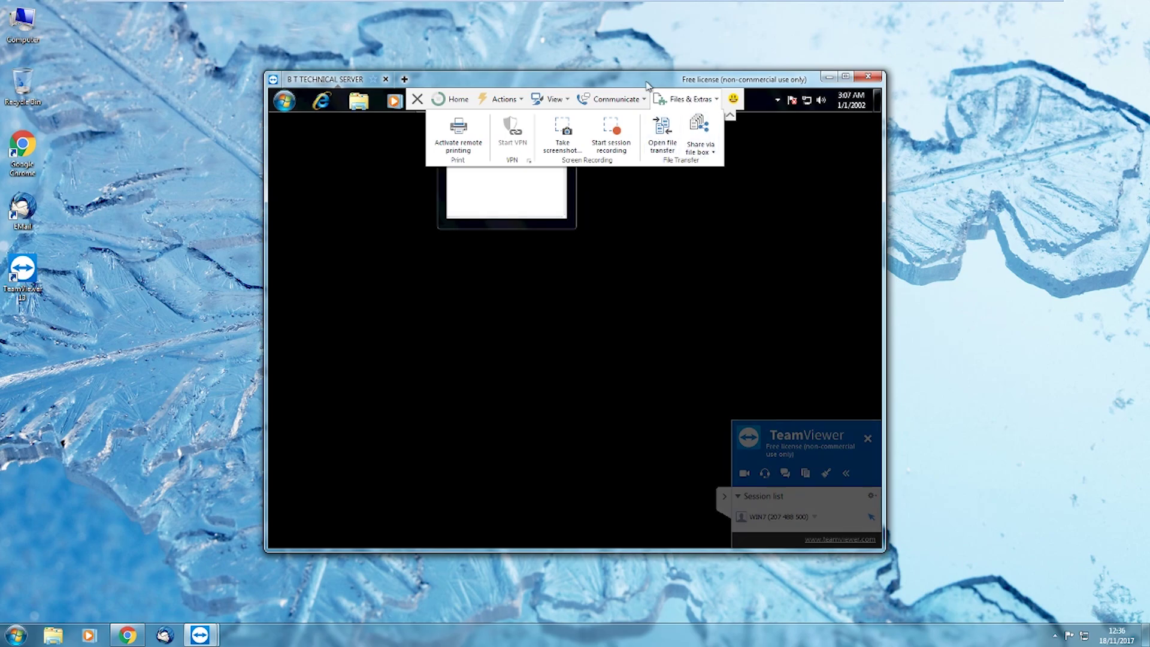
click(548, 99)
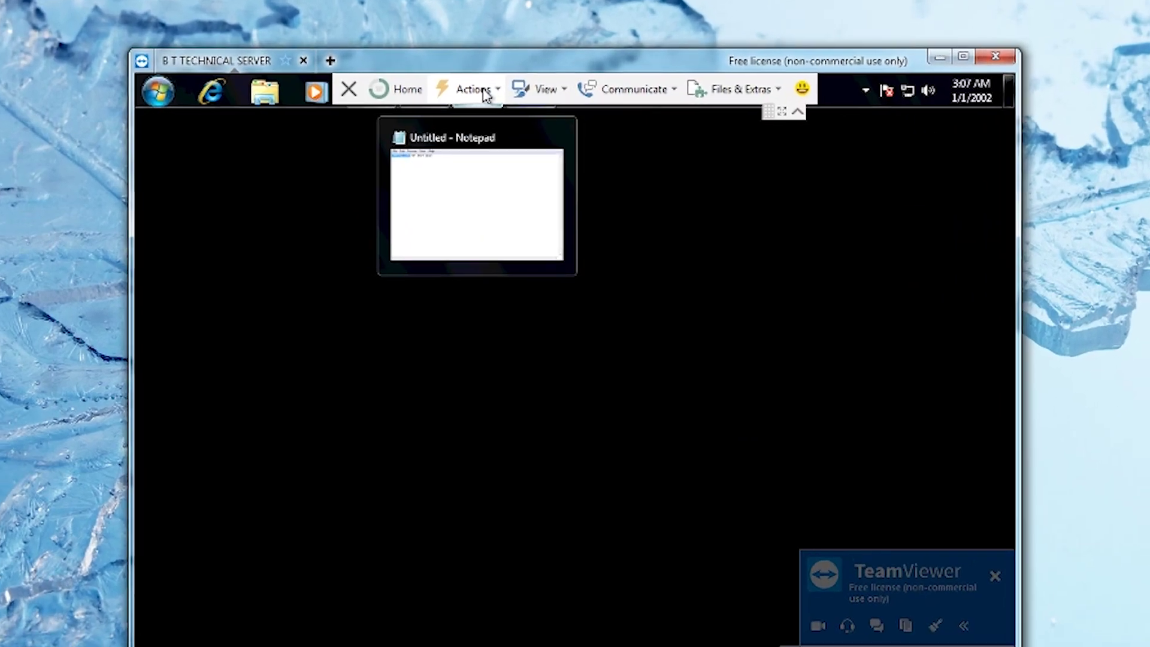
click(482, 90)
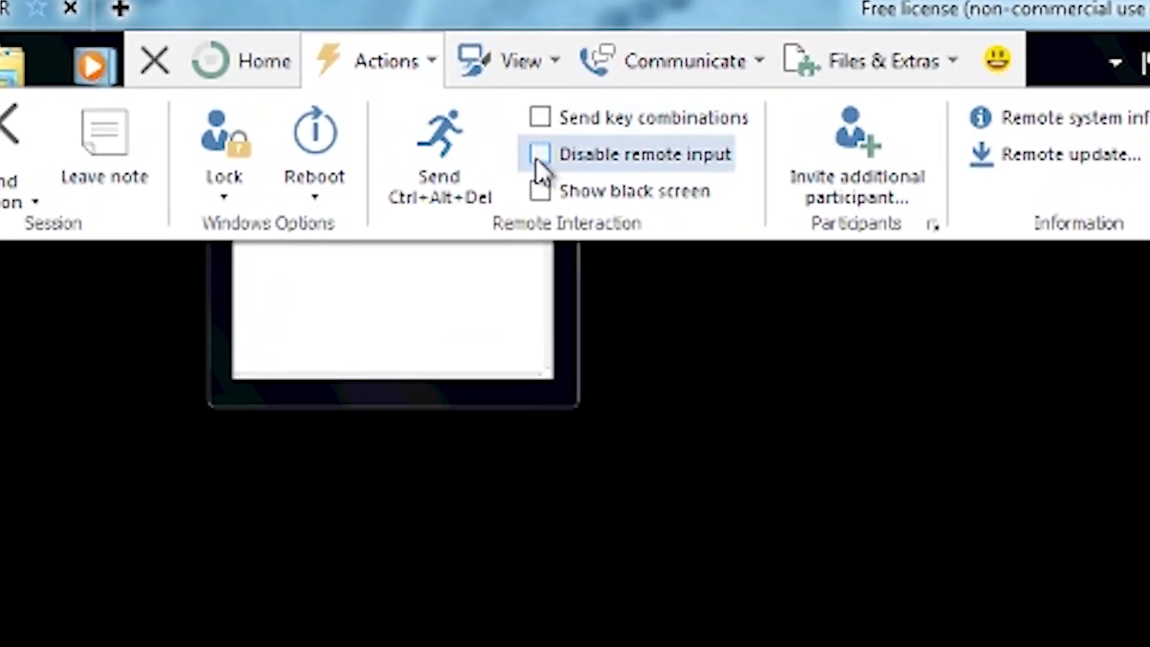
click(541, 189)
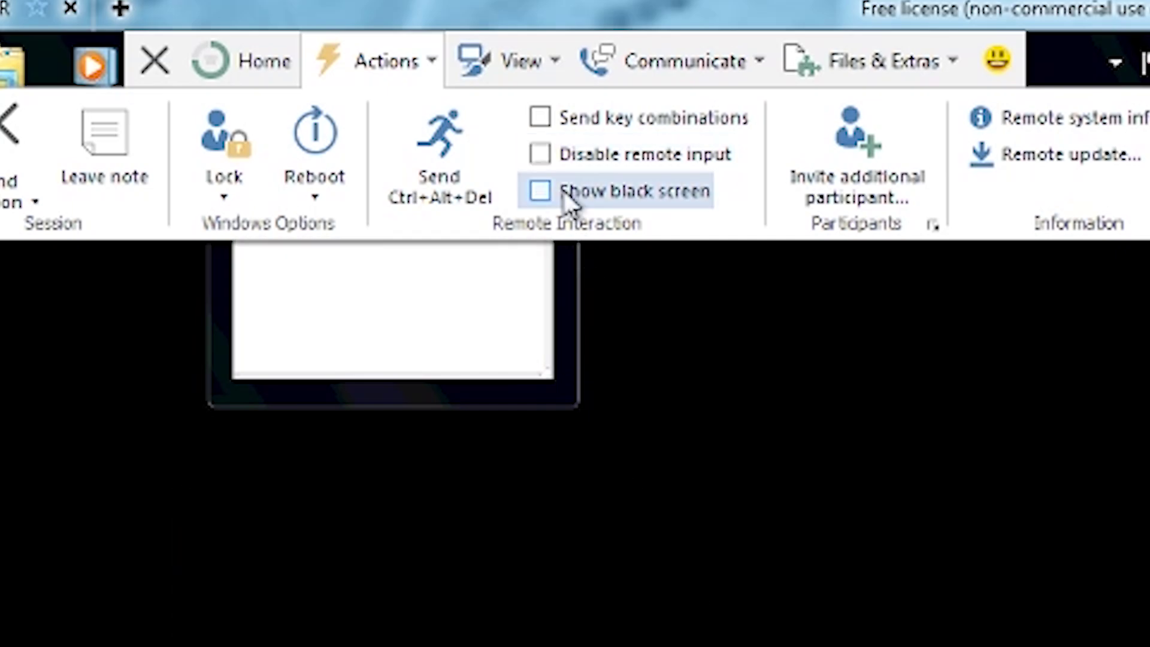
click(542, 154)
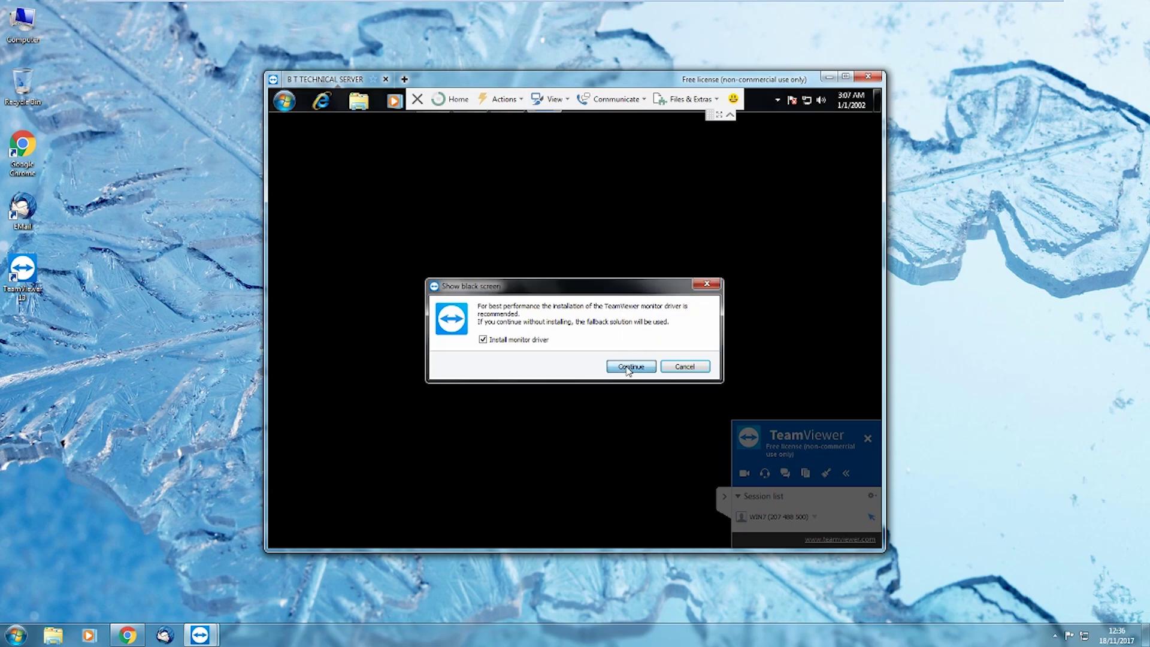
click(635, 368)
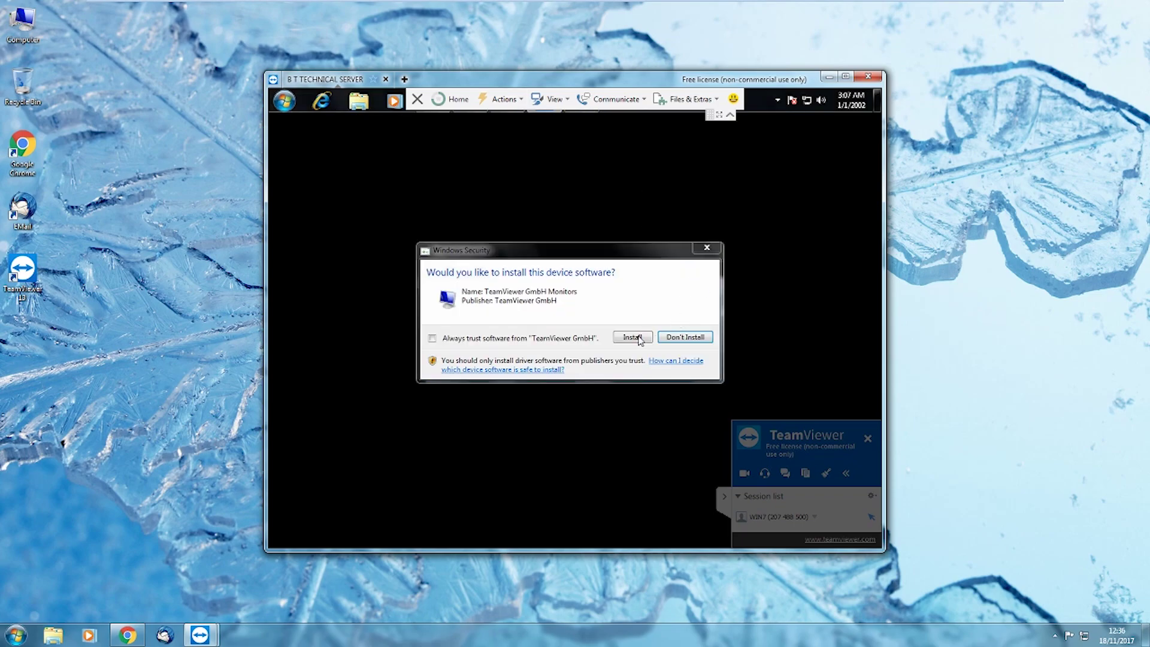
click(680, 337)
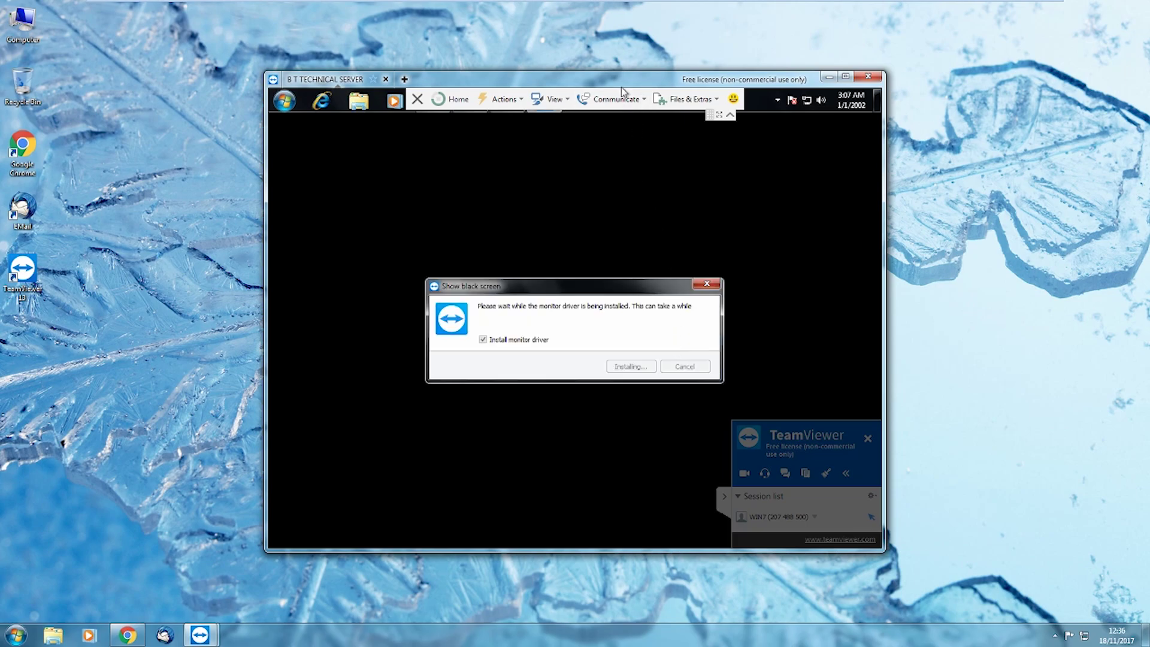
click(679, 101)
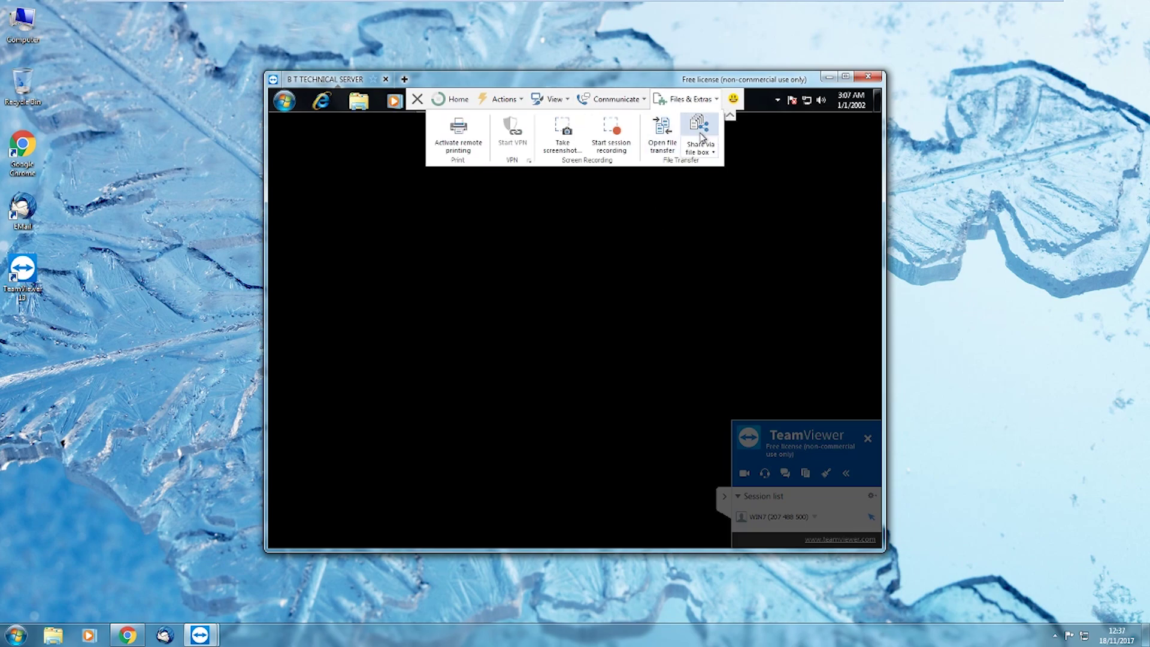
Open file transfer and copy Eyebeam.zip from the remote Documents into local My Documents
click(663, 131)
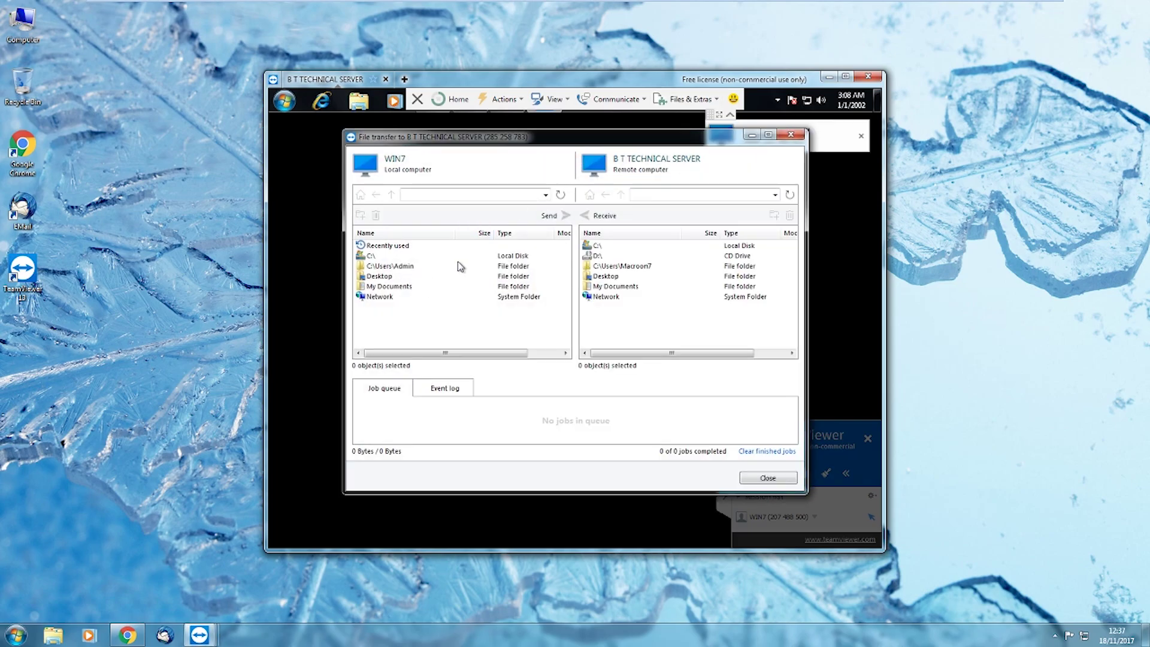
click(617, 286)
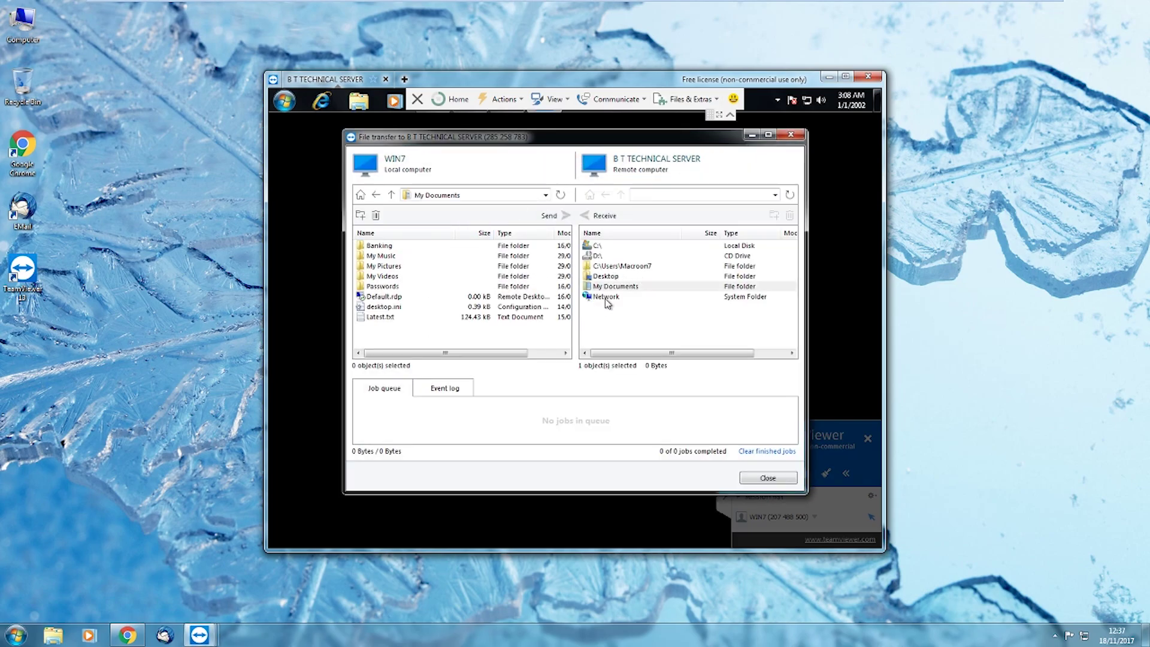
double_click(619, 286)
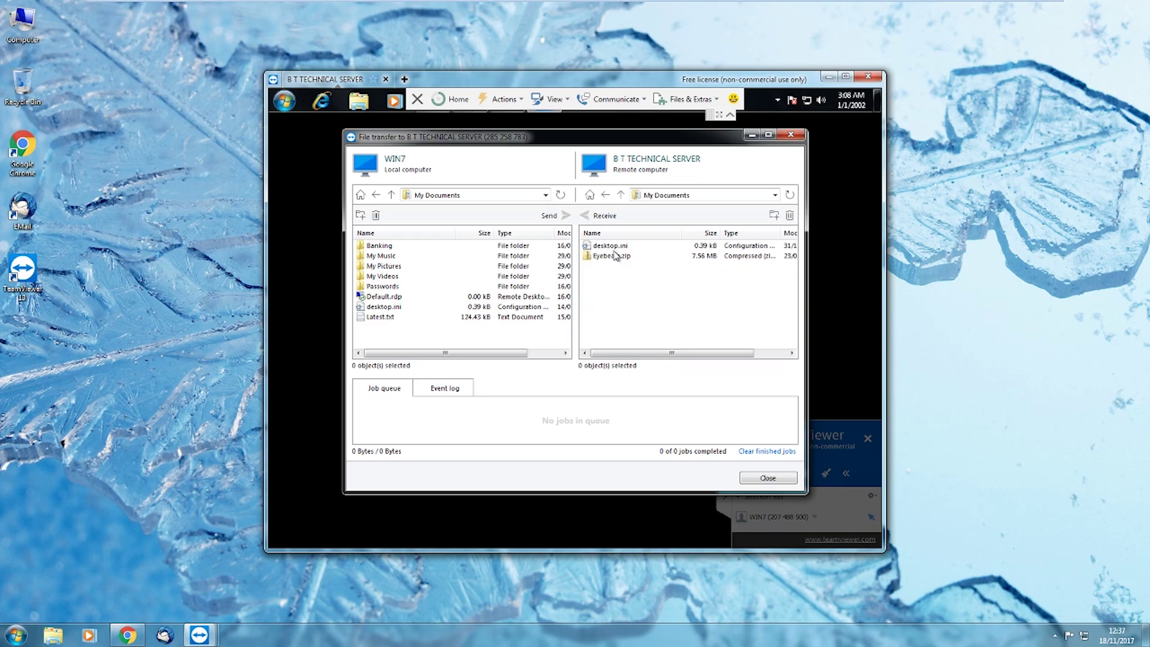
click(612, 256)
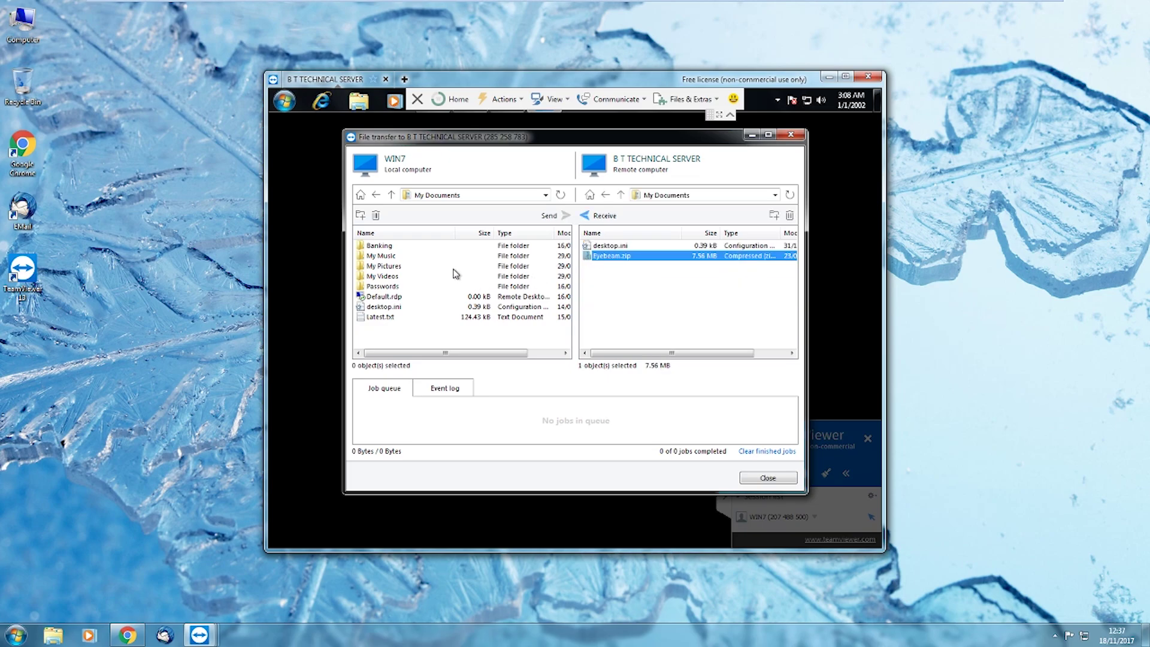
click(618, 195)
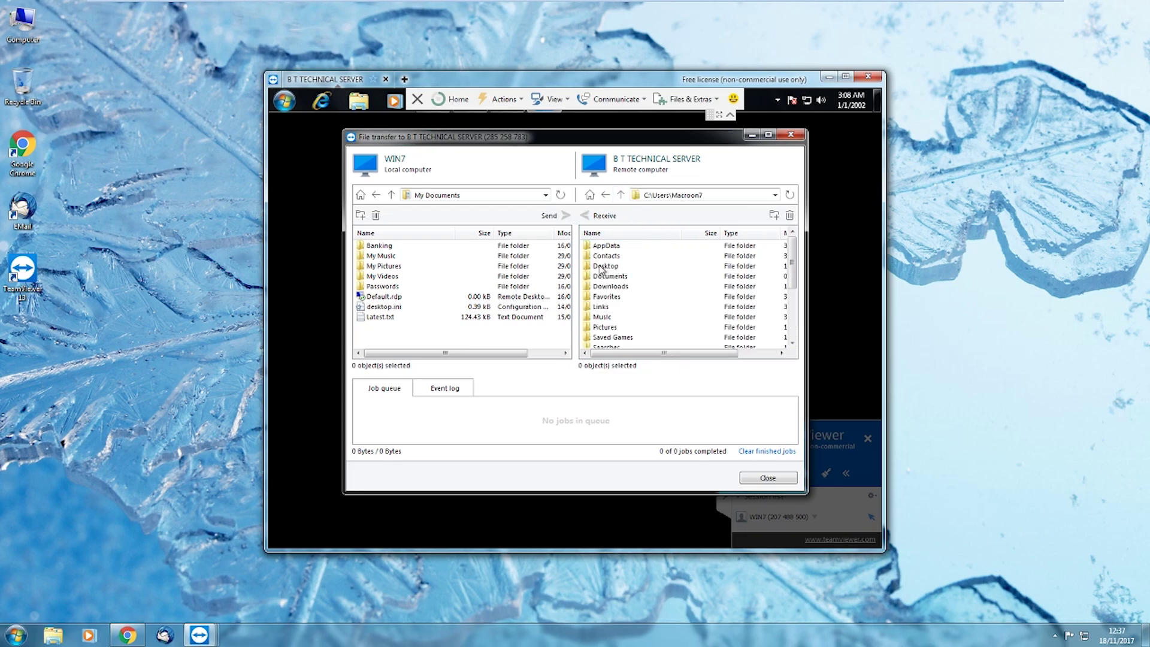
double_click(610, 276)
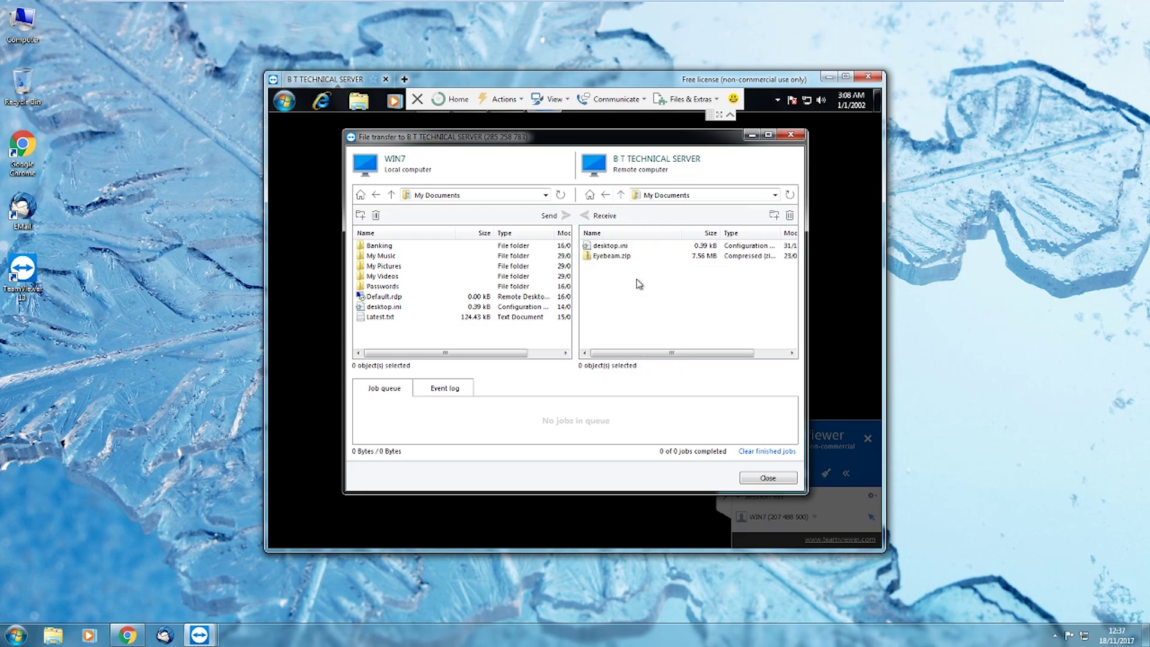
click(603, 258)
drag(600, 262, 467, 340)
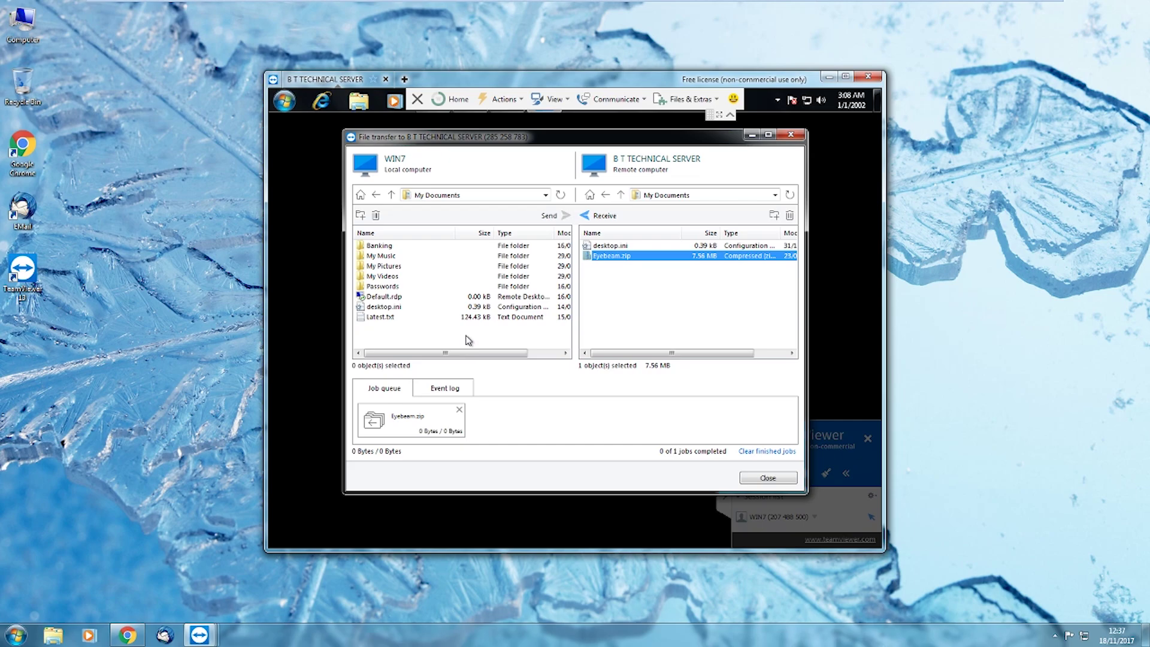
Copy the remote user's profile folder locally and abort the Eyebeam.zip transfer job
click(620, 197)
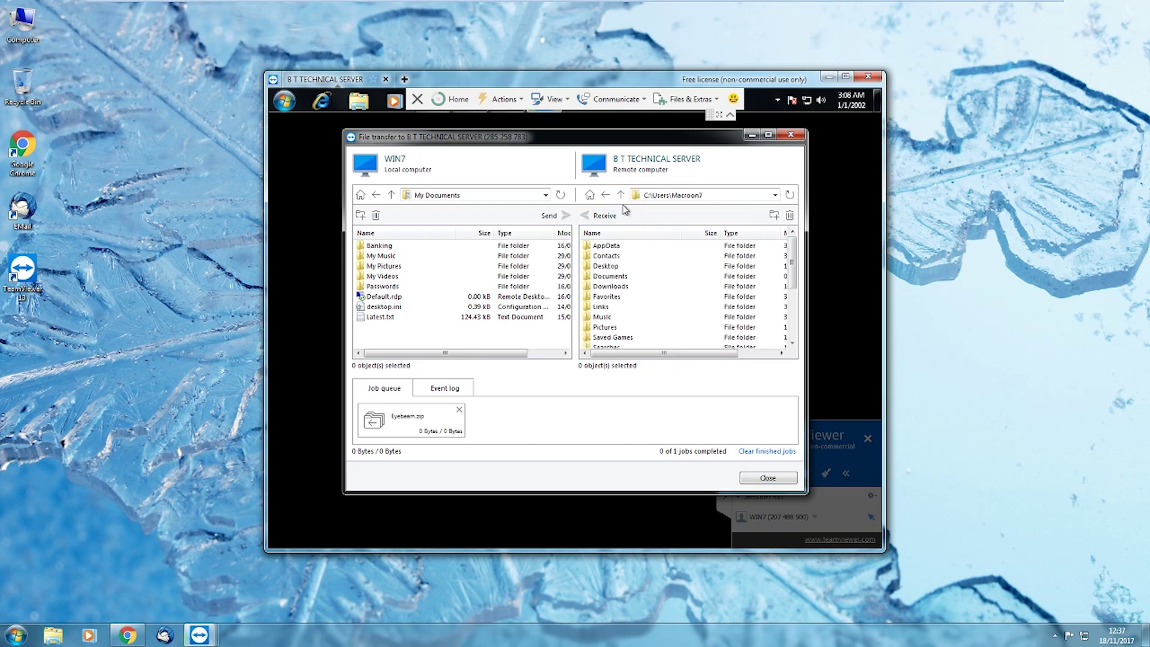
click(621, 195)
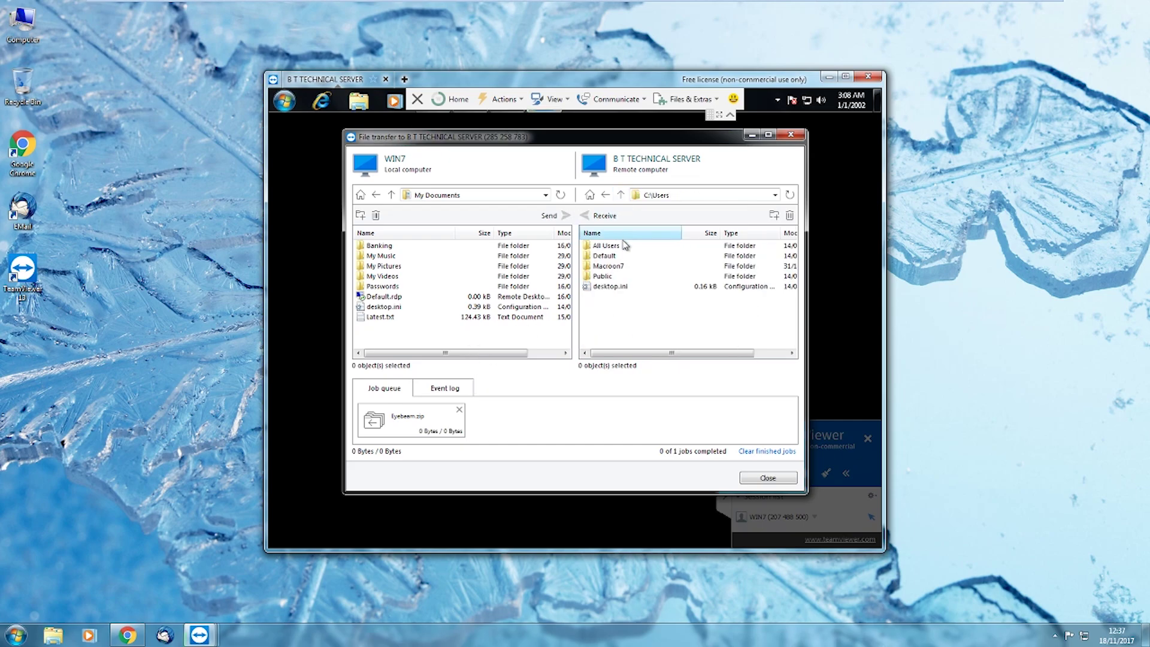
click(605, 267)
drag(603, 270, 438, 344)
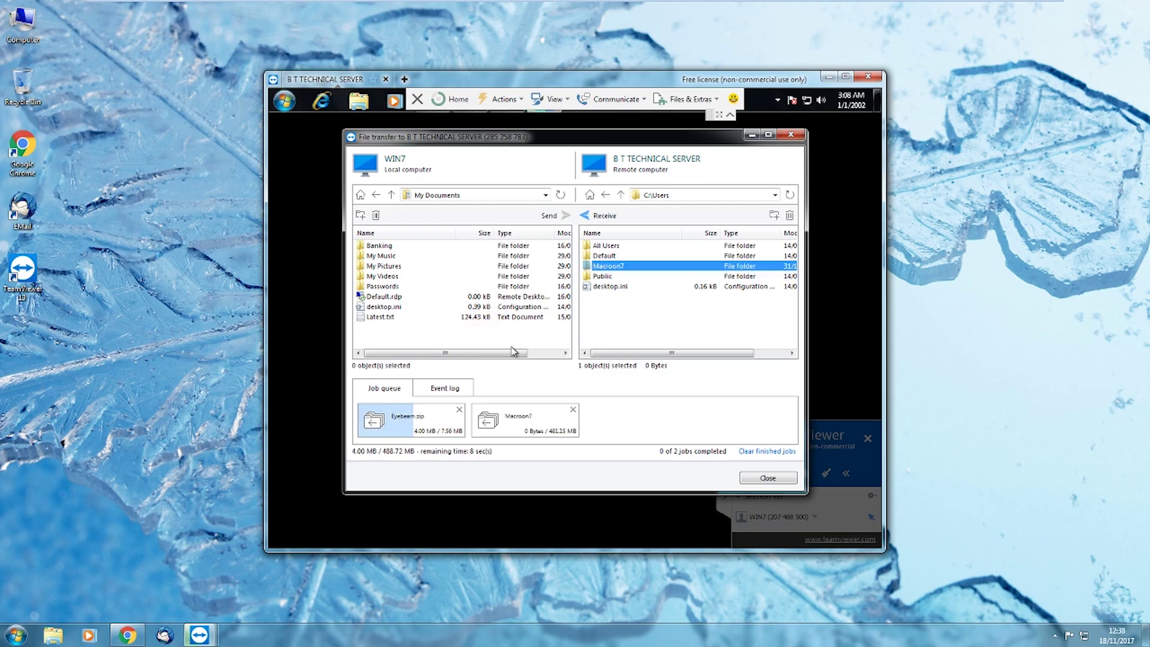
click(459, 409)
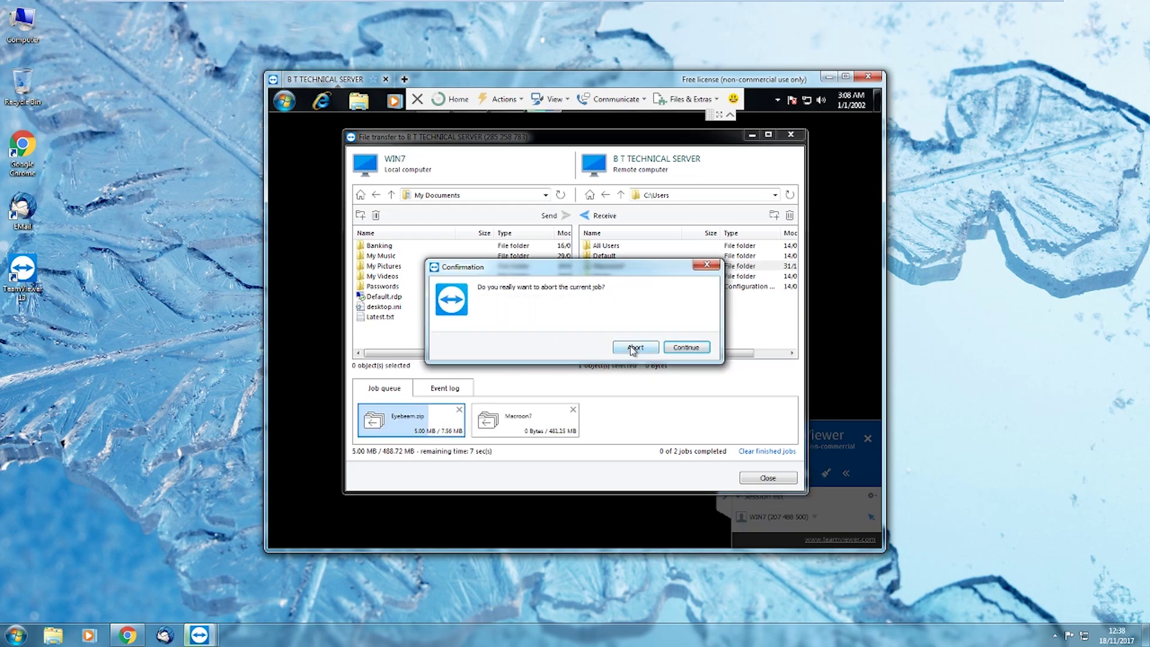
click(633, 348)
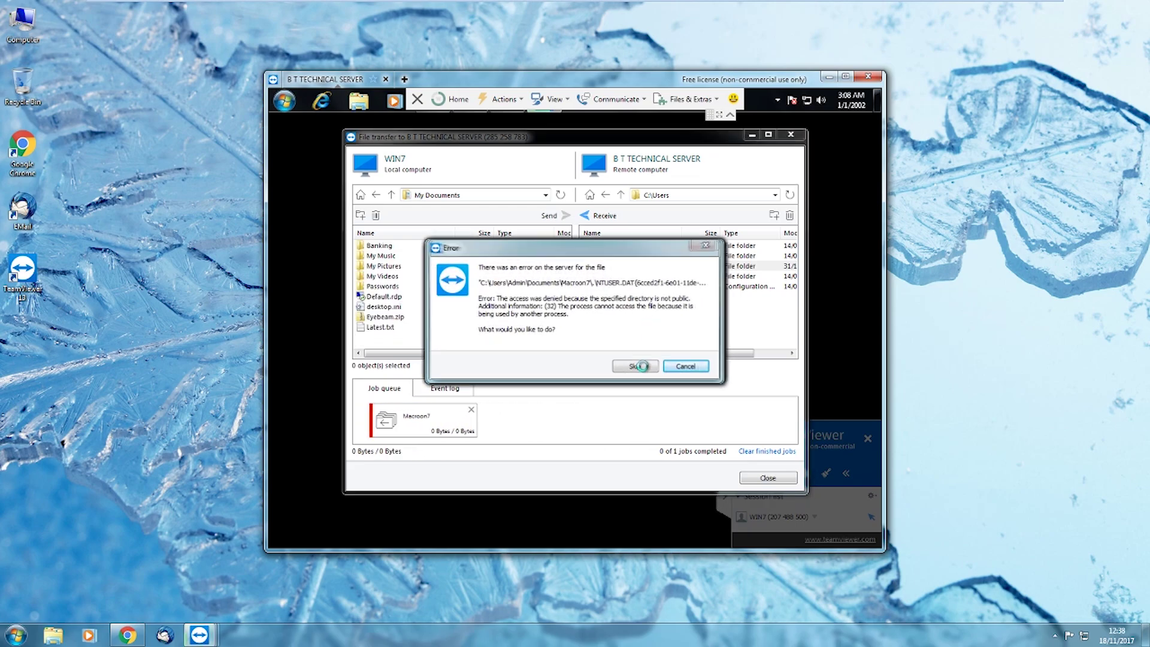
Skip and cancel the repeated access errors for inaccessible remote files, then reopen the profile folder
click(636, 365)
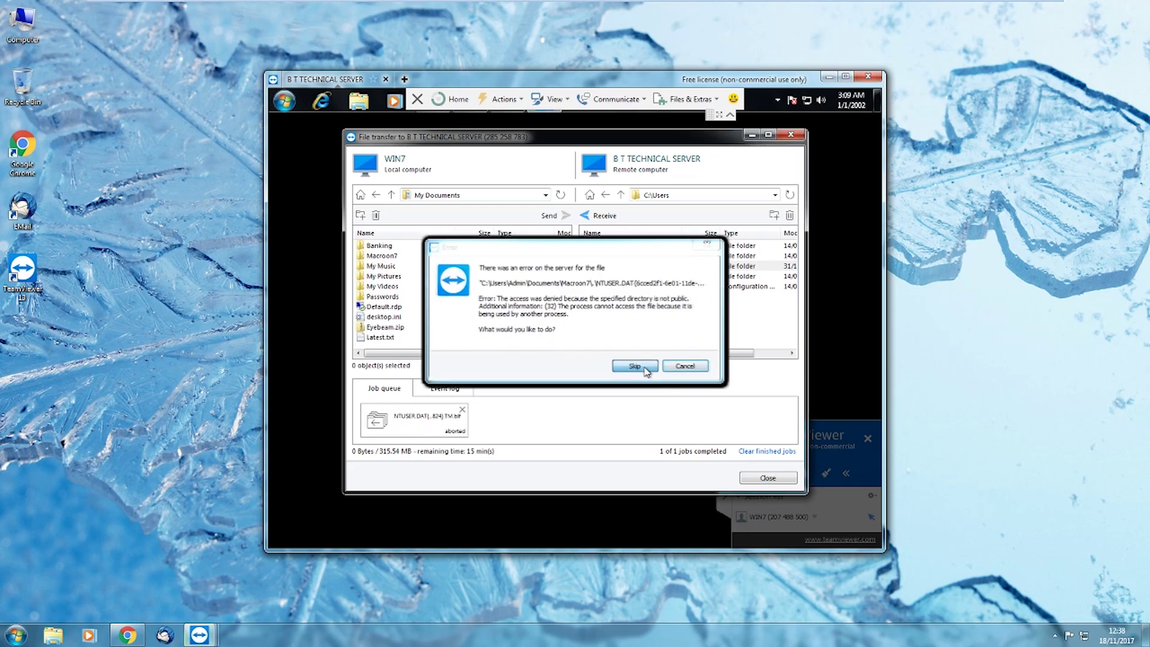
click(638, 368)
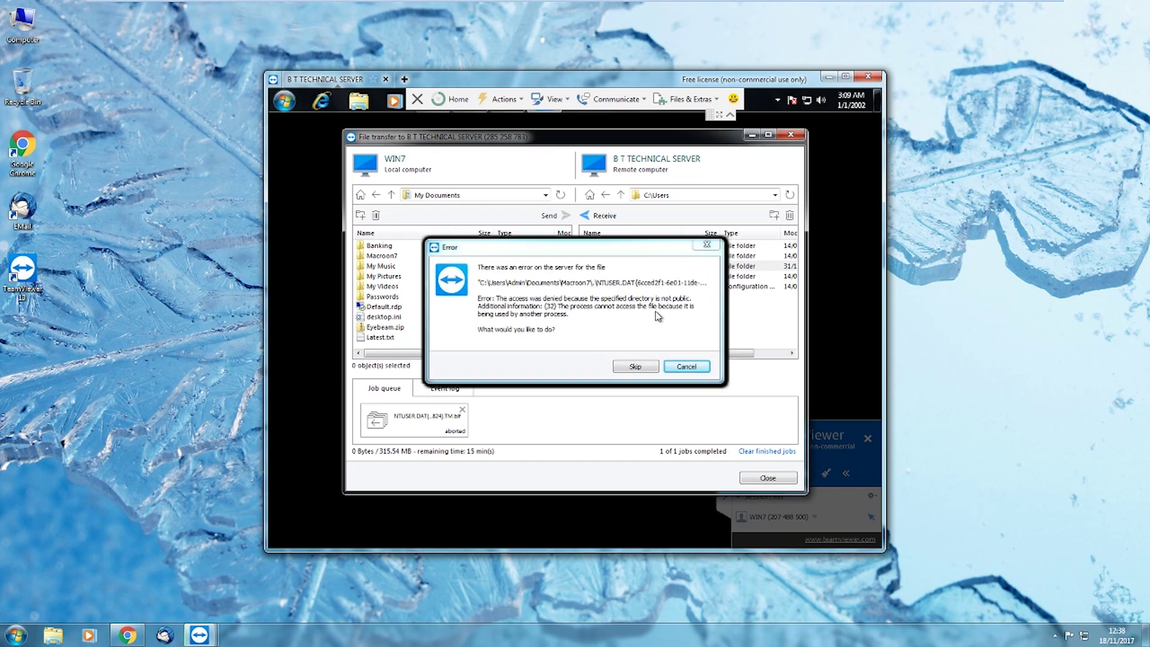
click(636, 367)
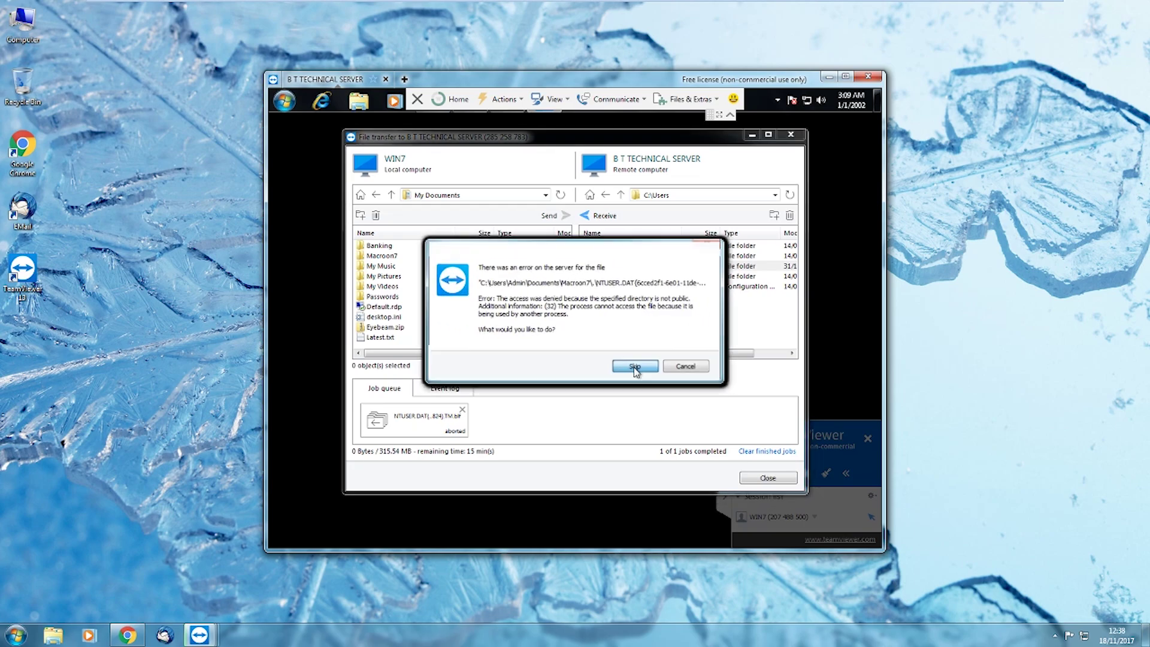
click(708, 248)
click(686, 366)
click(687, 367)
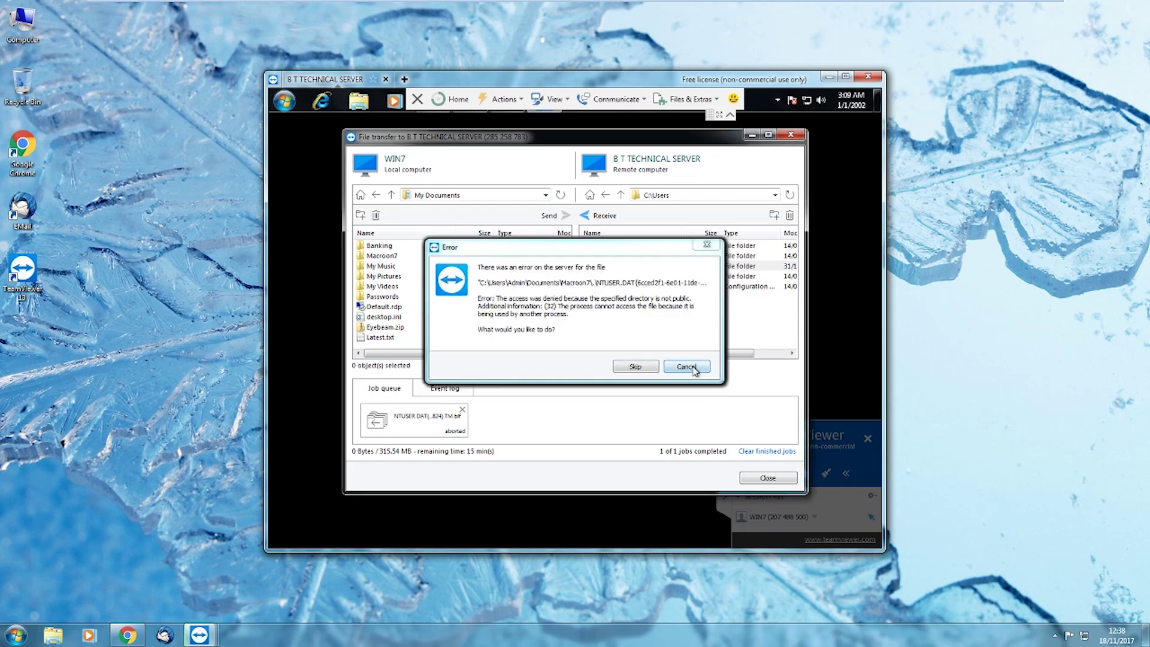
click(686, 367)
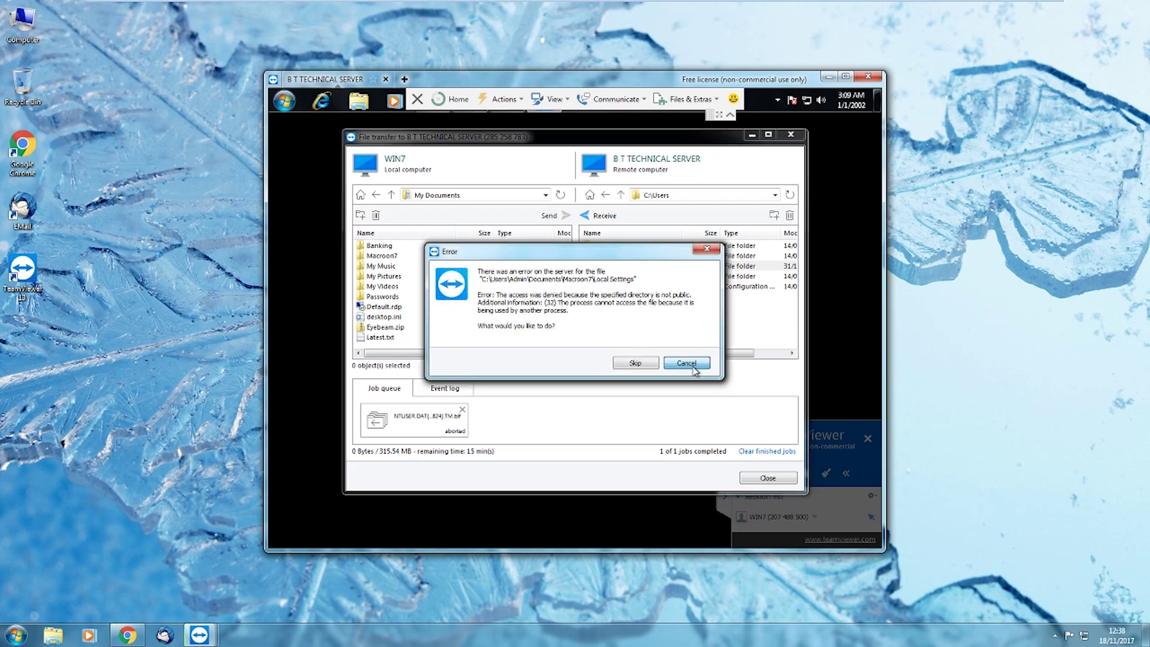
click(693, 368)
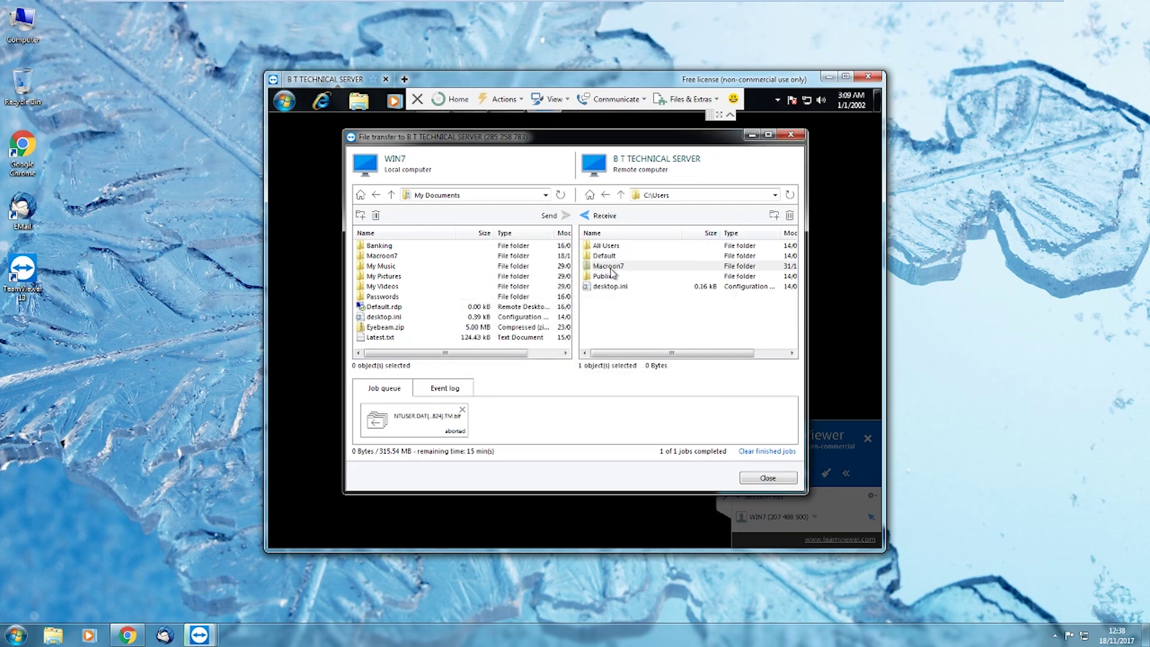
double_click(611, 269)
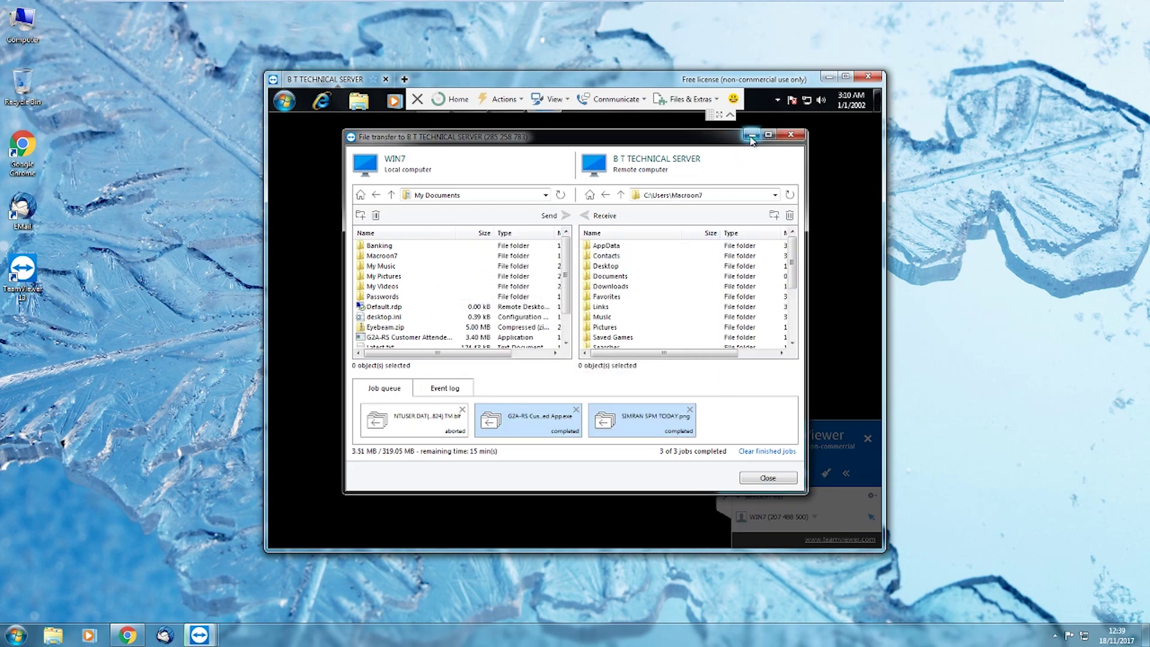
Minimize file transfer and launch cmd from the remote PC's Start menu search
click(750, 135)
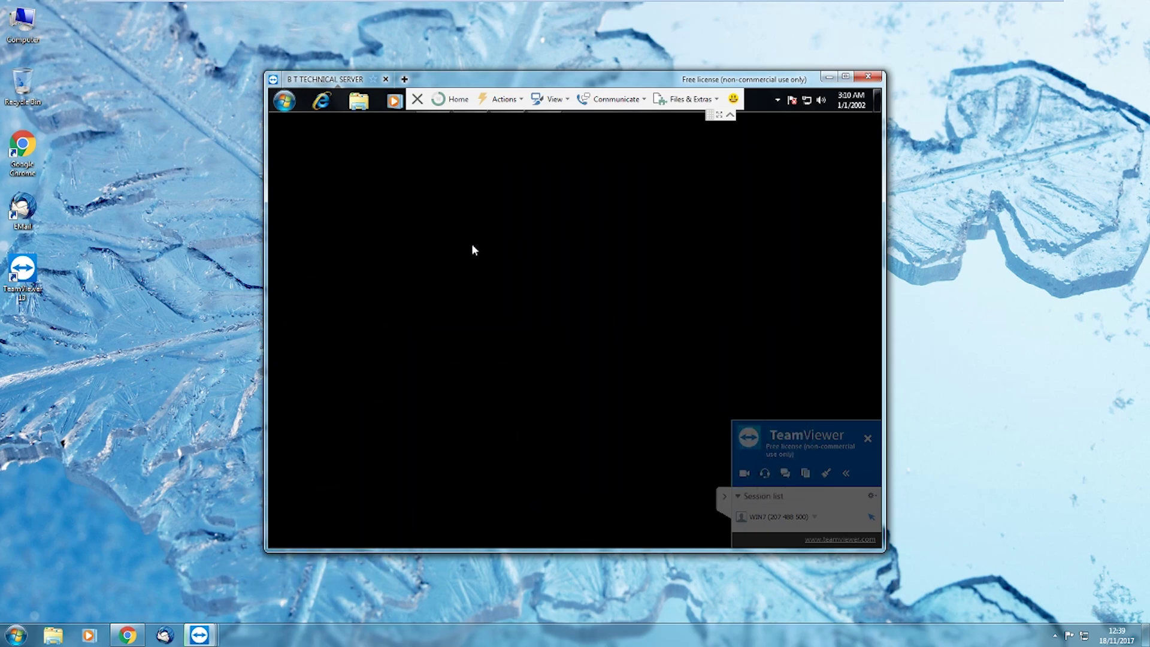
click(285, 101)
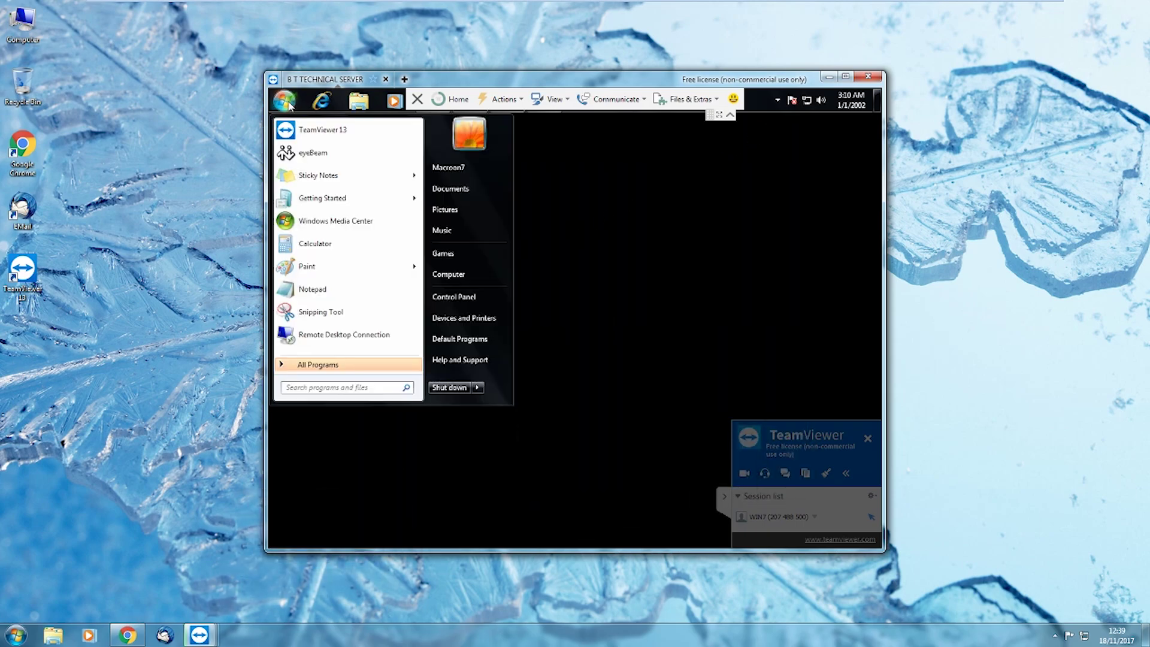
click(359, 391)
text(cmd)
key(Return)
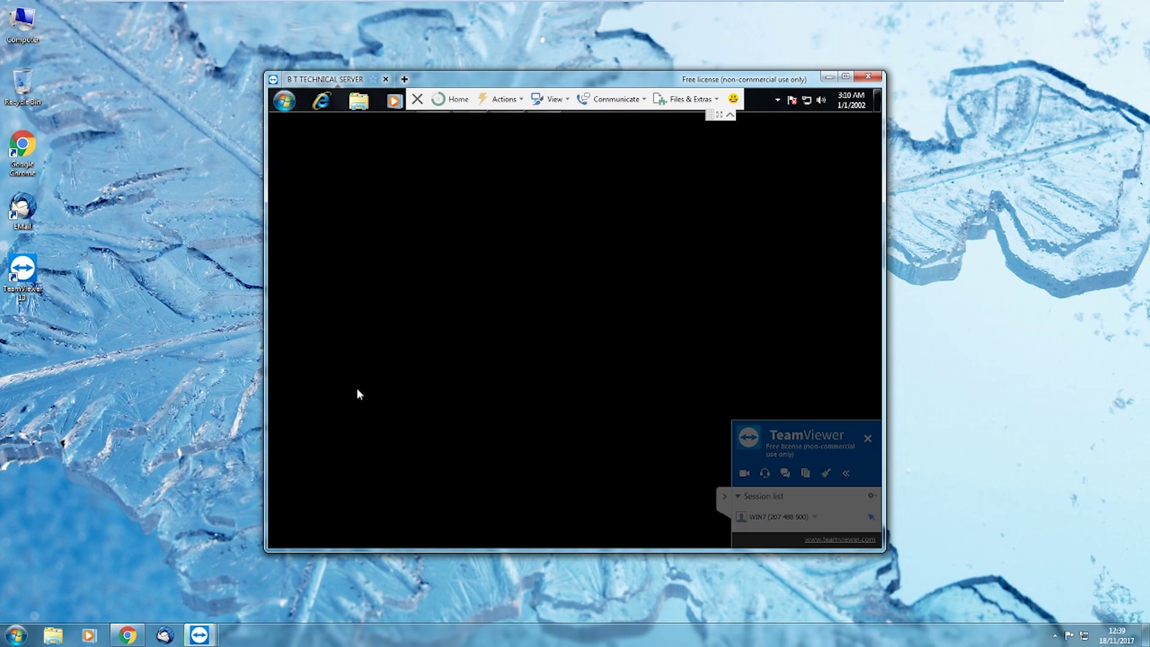
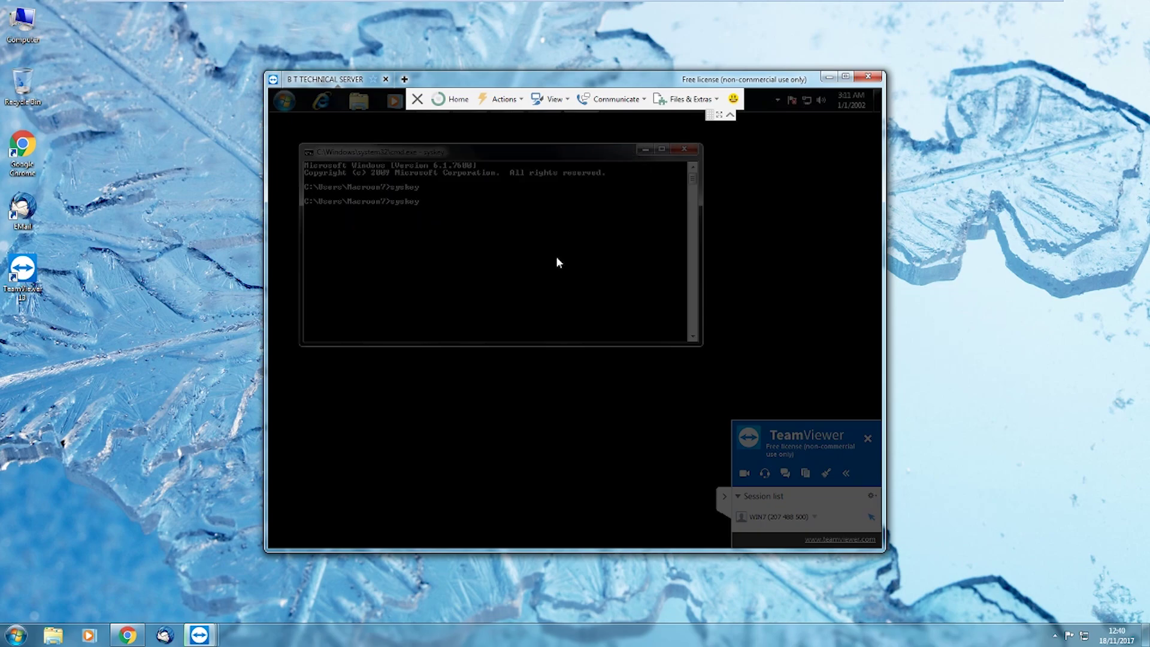
Switch the Syskey account database startup key to Password Startup and confirm the success message
click(480, 258)
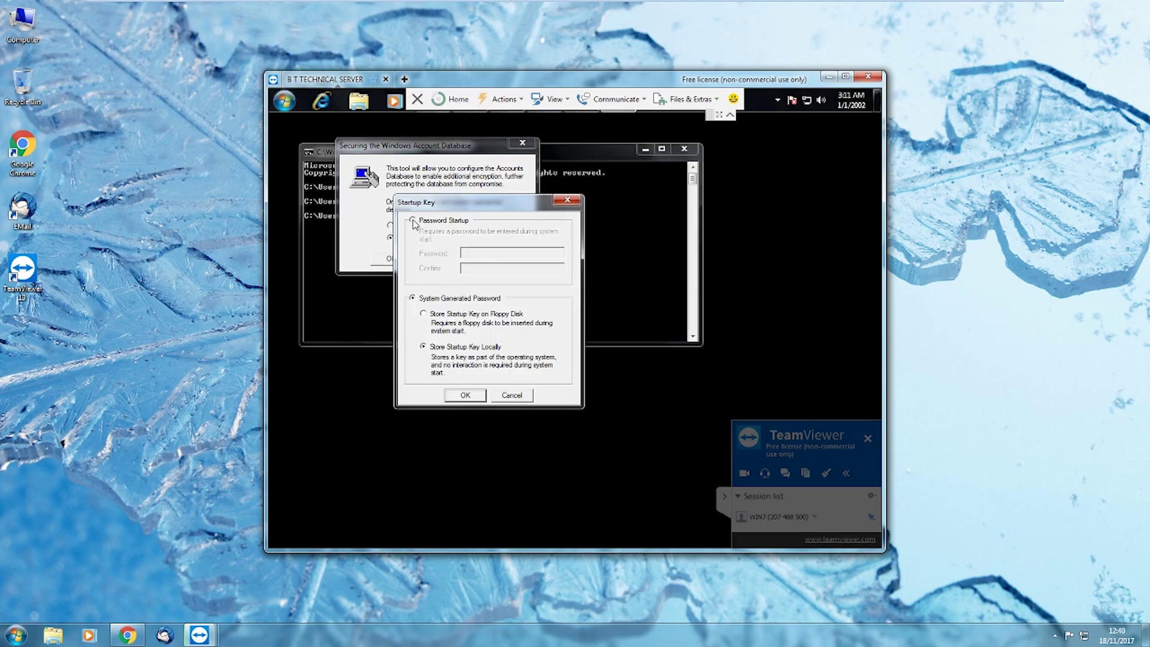
click(414, 222)
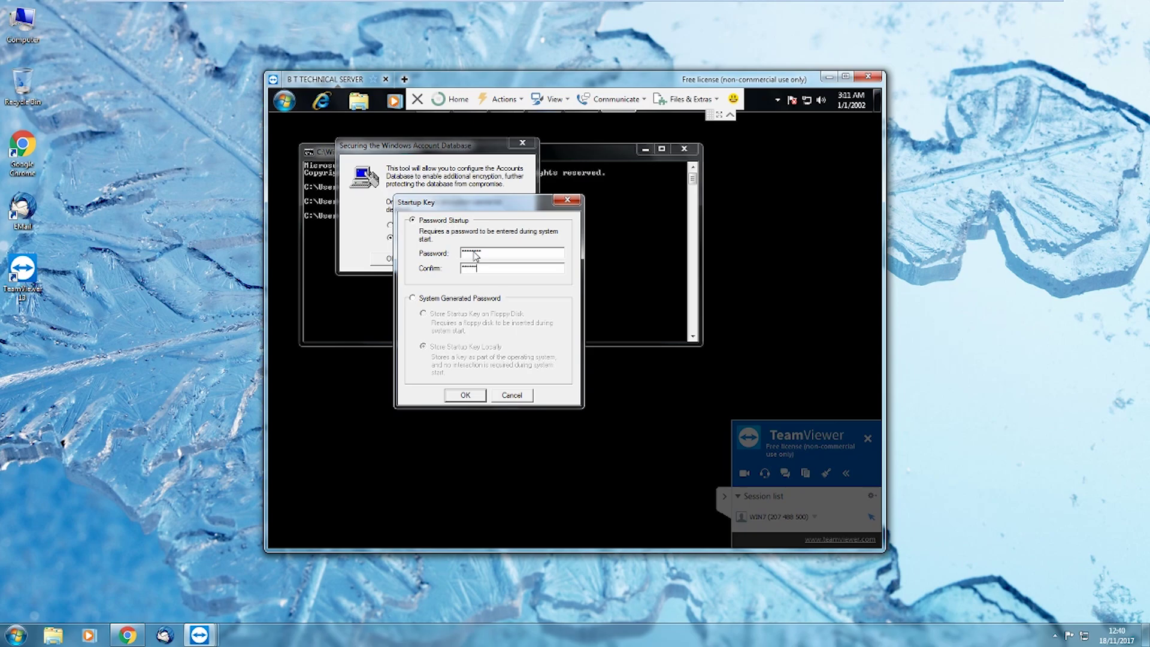
click(473, 398)
click(654, 383)
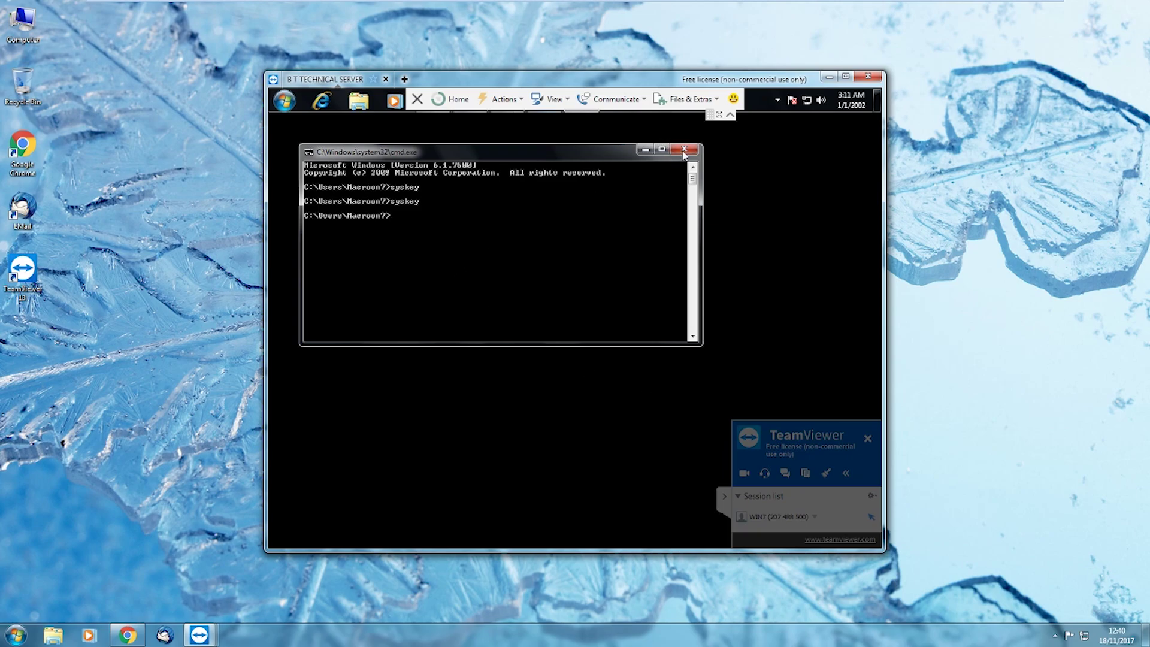
Close the command prompt, open Explorer and view the Documents library
click(683, 150)
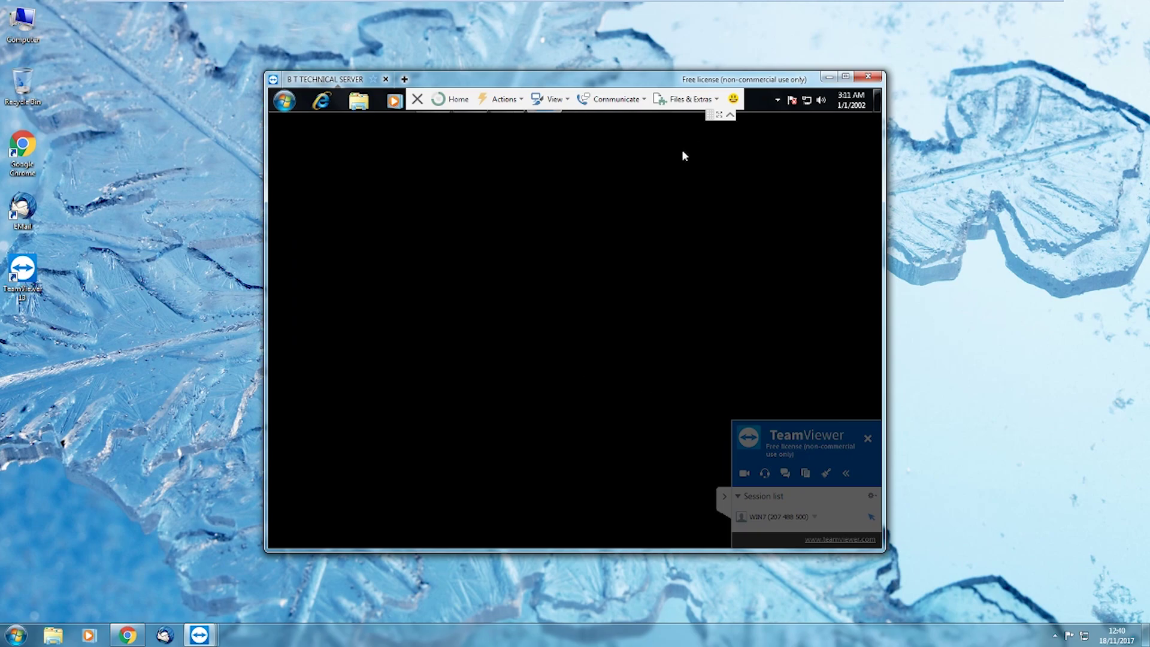
click(359, 103)
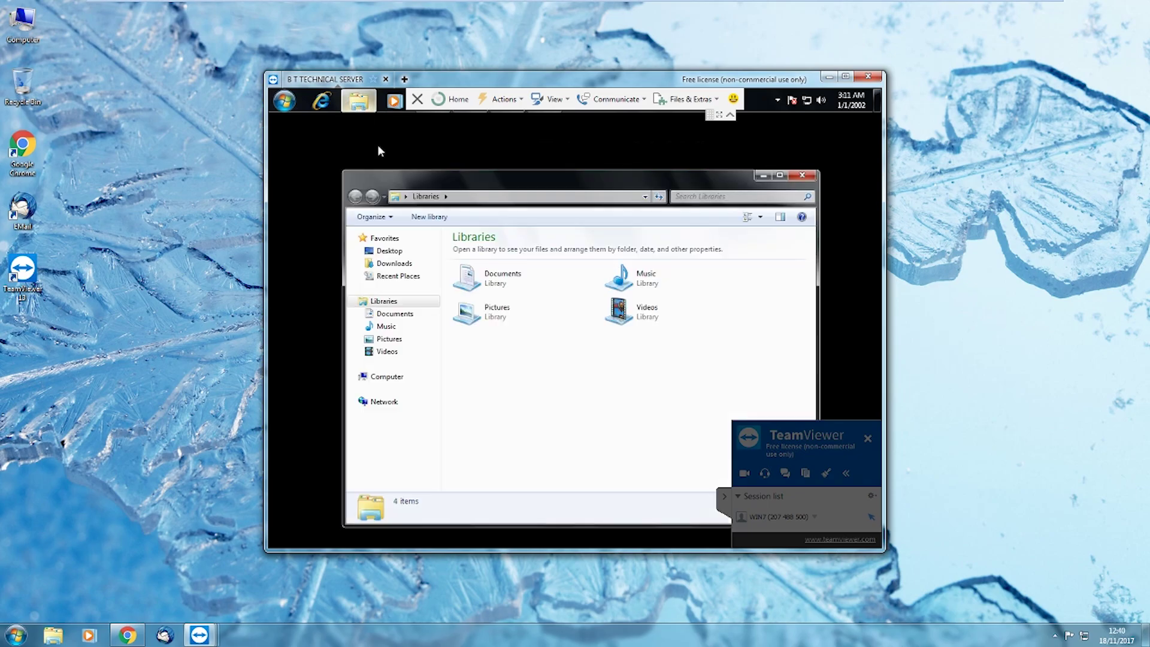
double_click(504, 281)
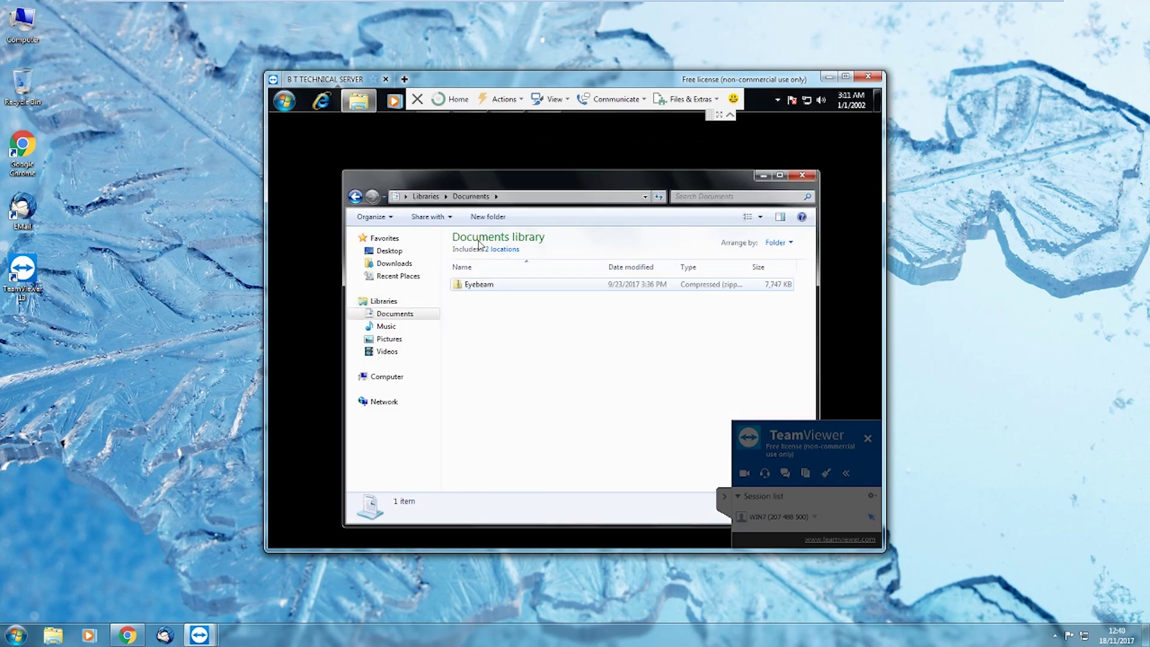
click(427, 196)
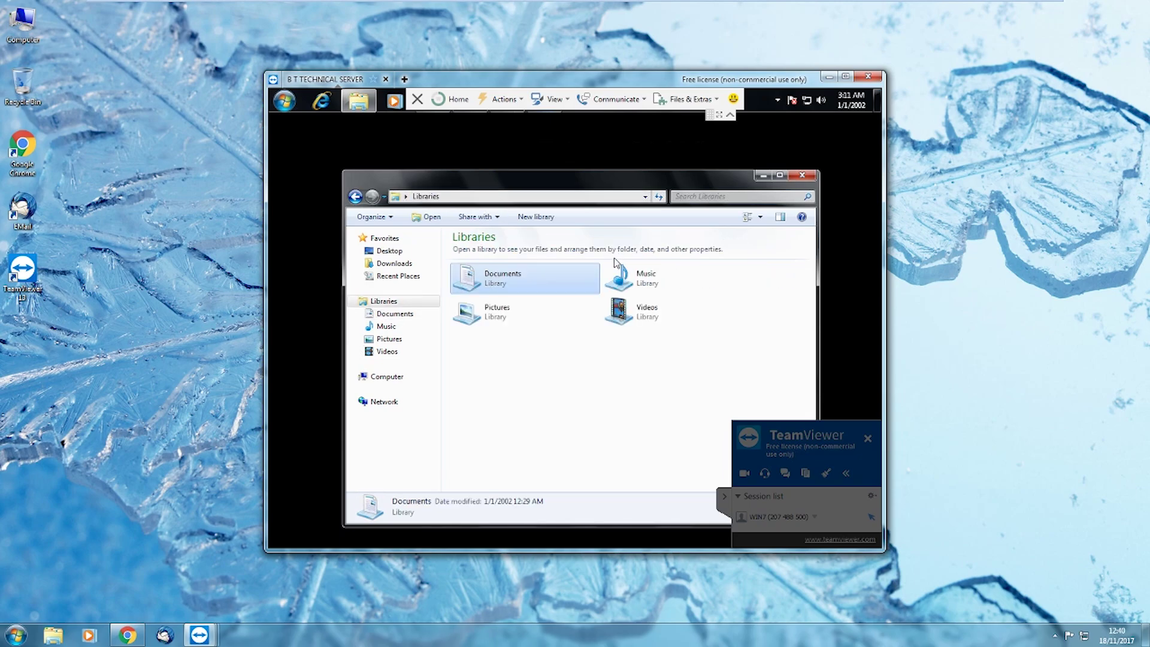
Browse the Music, Pictures and Videos libraries, then return to Documents
double_click(640, 283)
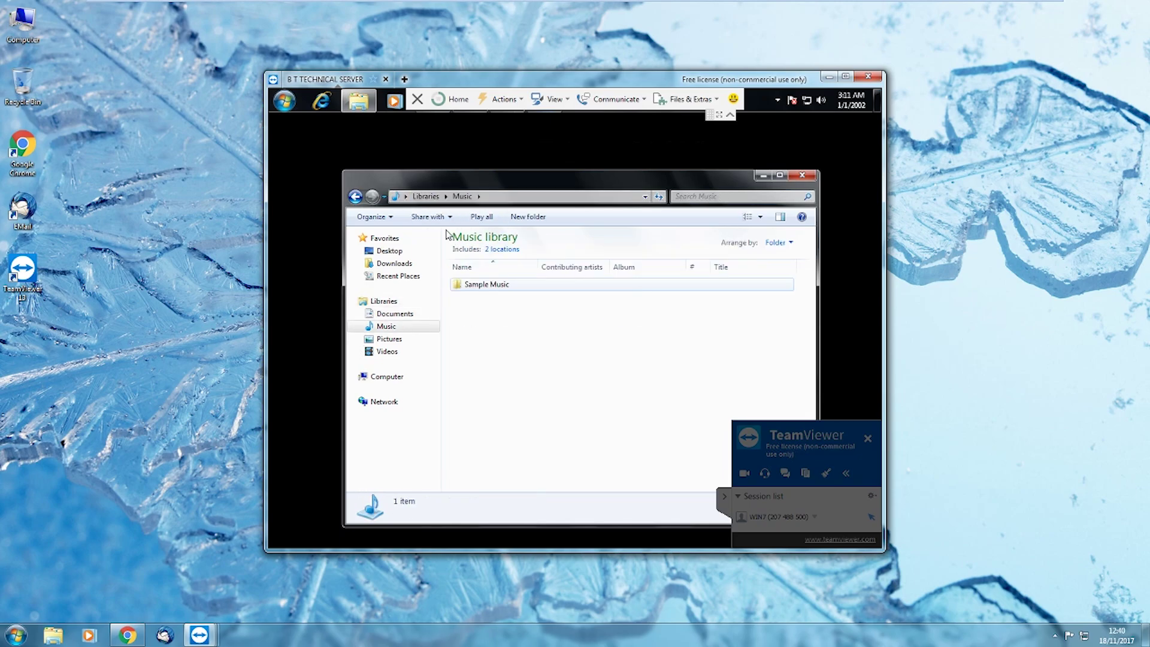
click(427, 196)
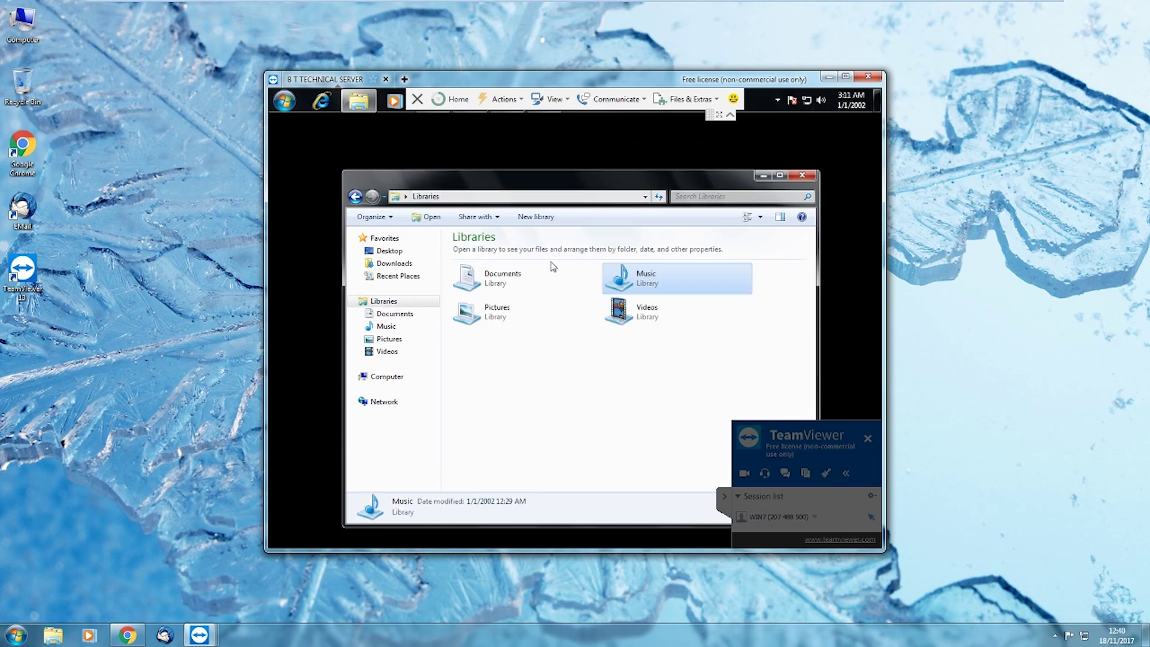
double_click(503, 306)
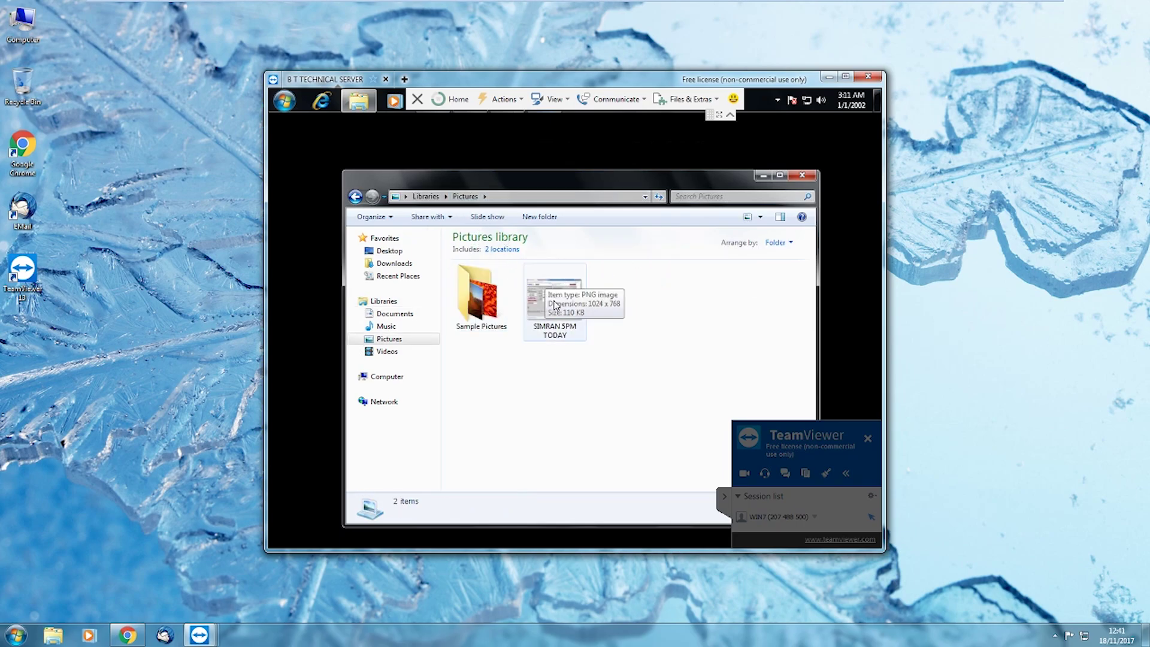
click(426, 196)
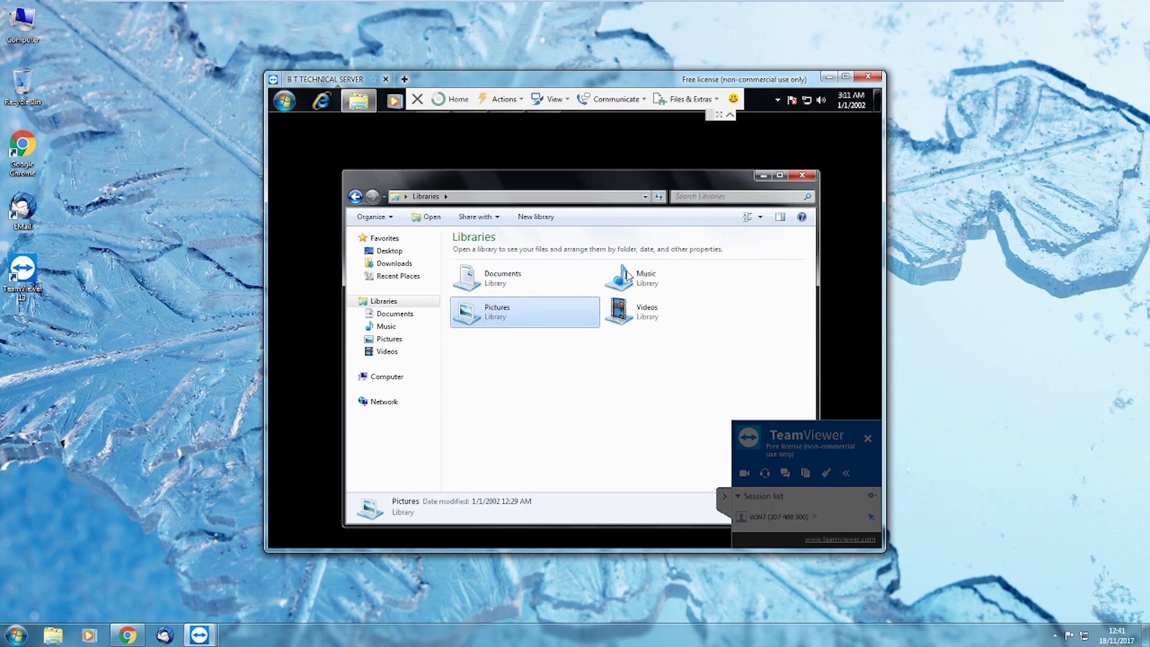
double_click(647, 315)
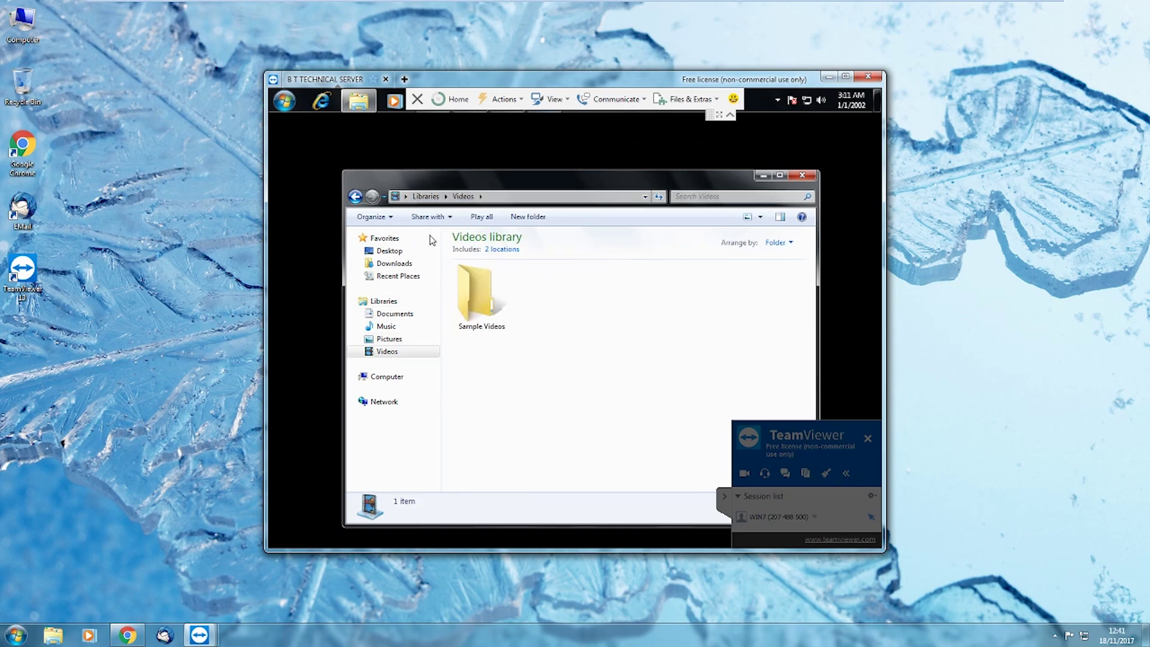
click(395, 314)
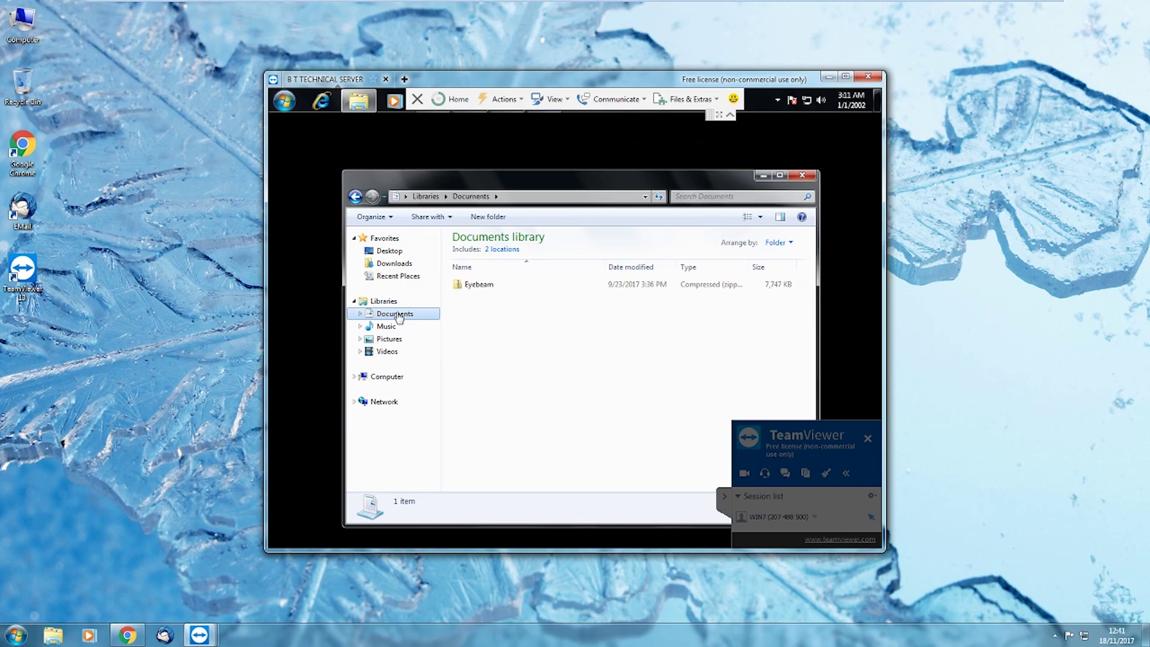
click(285, 101)
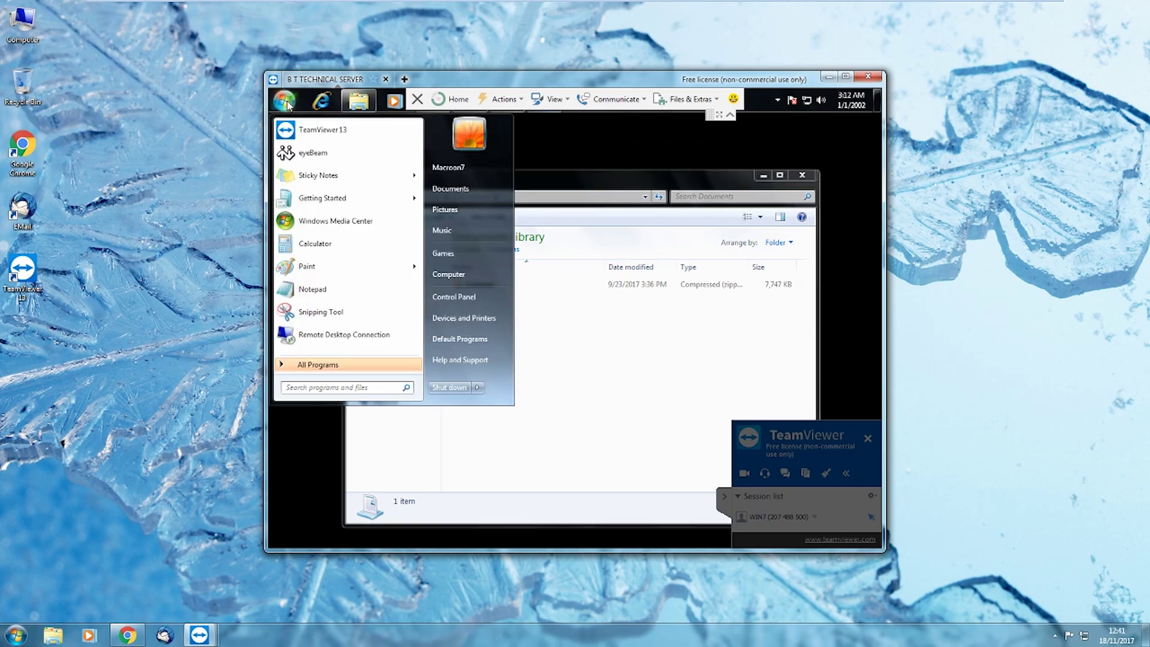
click(302, 365)
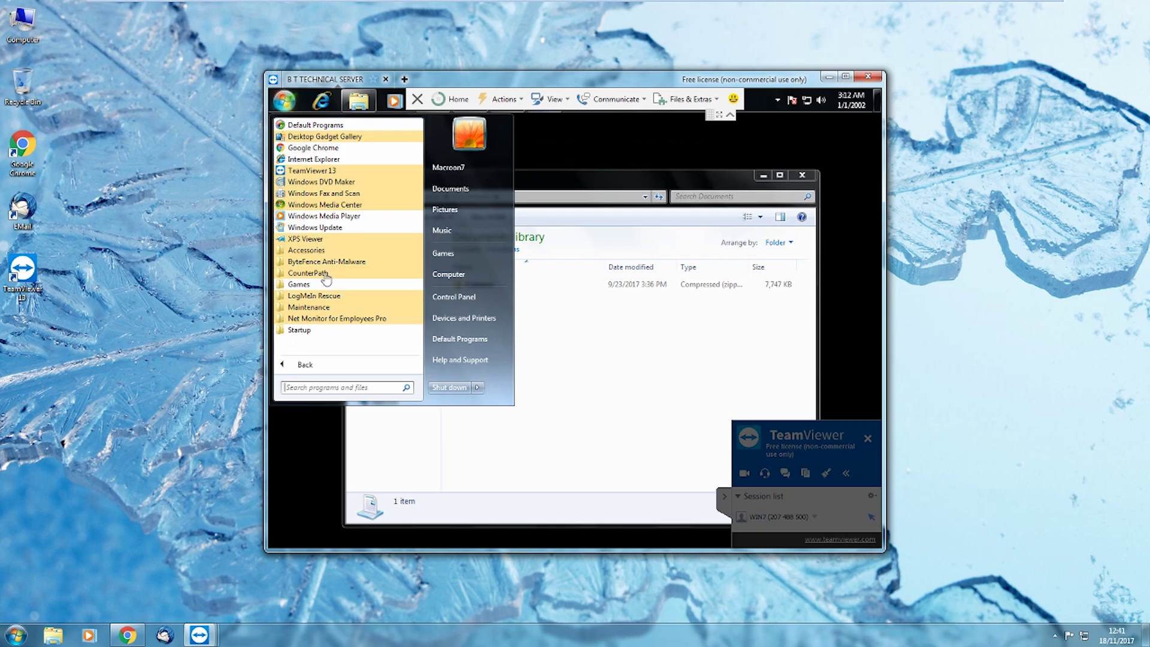
click(335, 318)
Launch Internet Explorer, decline the default-browser prompt, and load 192.168.0.3
click(579, 350)
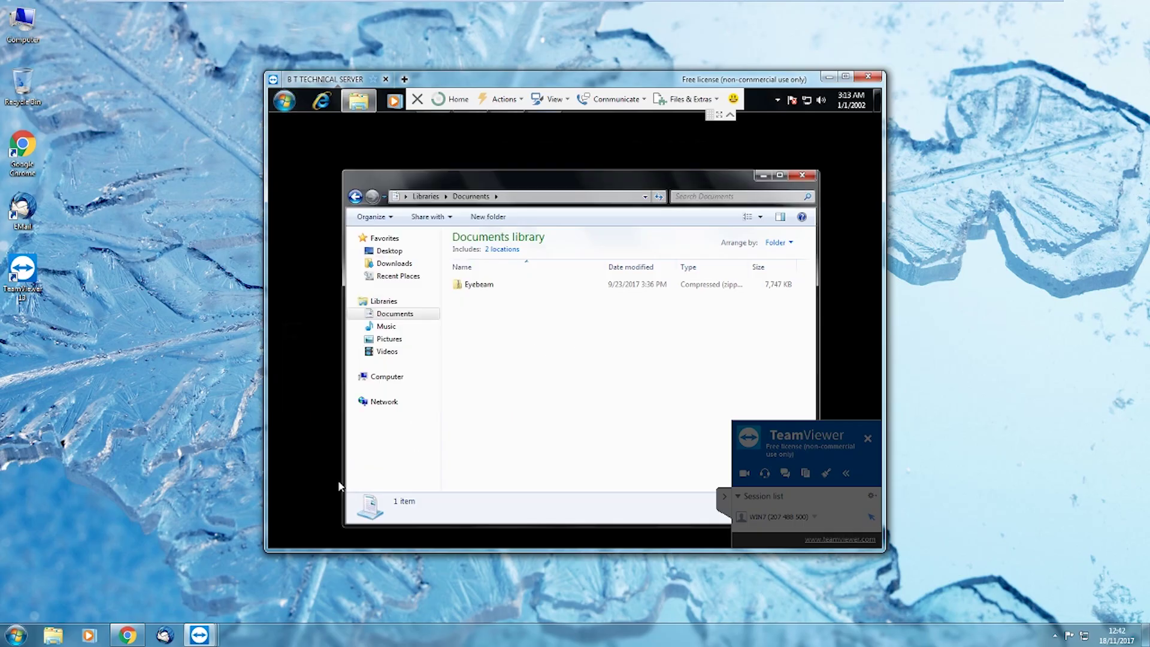
click(322, 102)
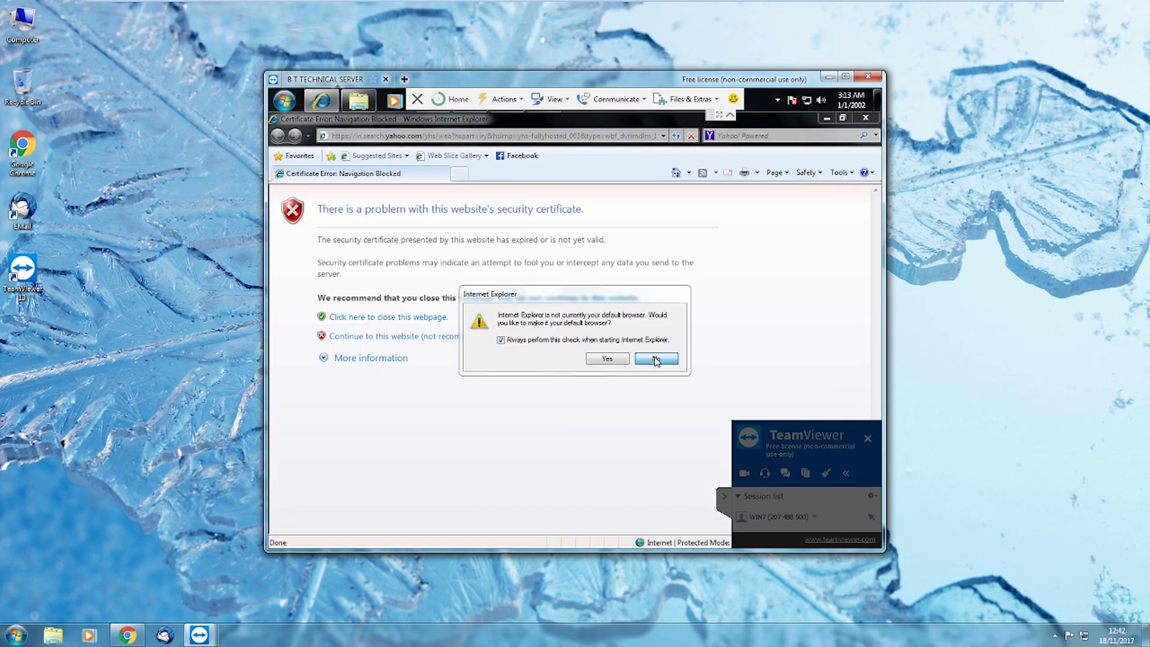
click(657, 359)
click(471, 139)
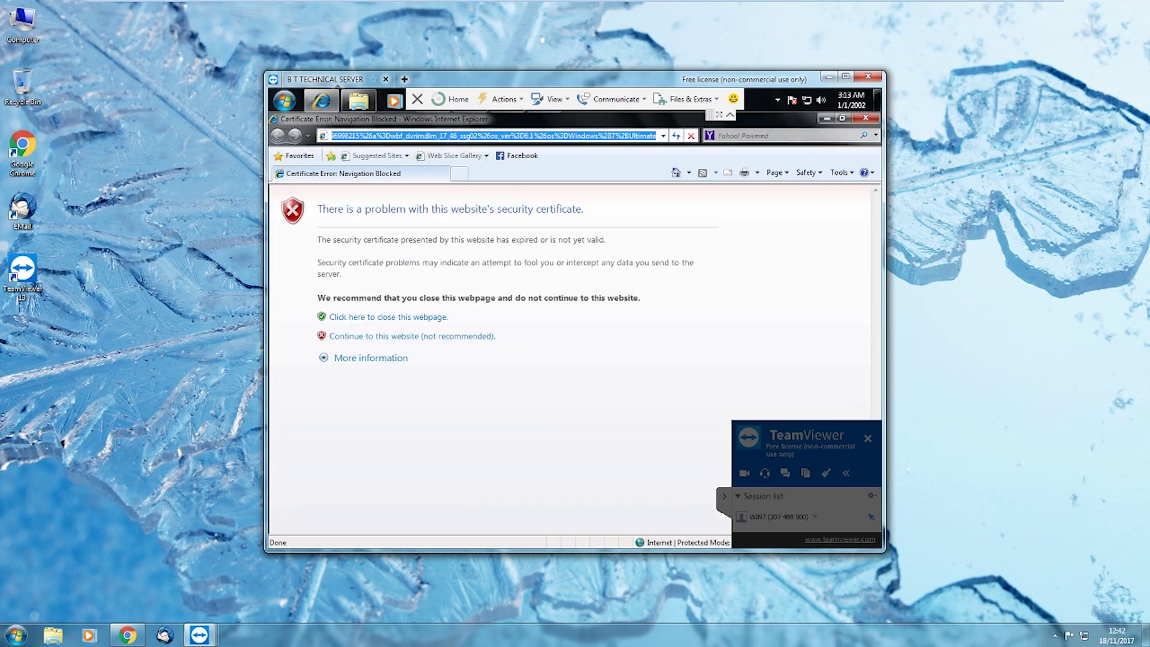
text(192)
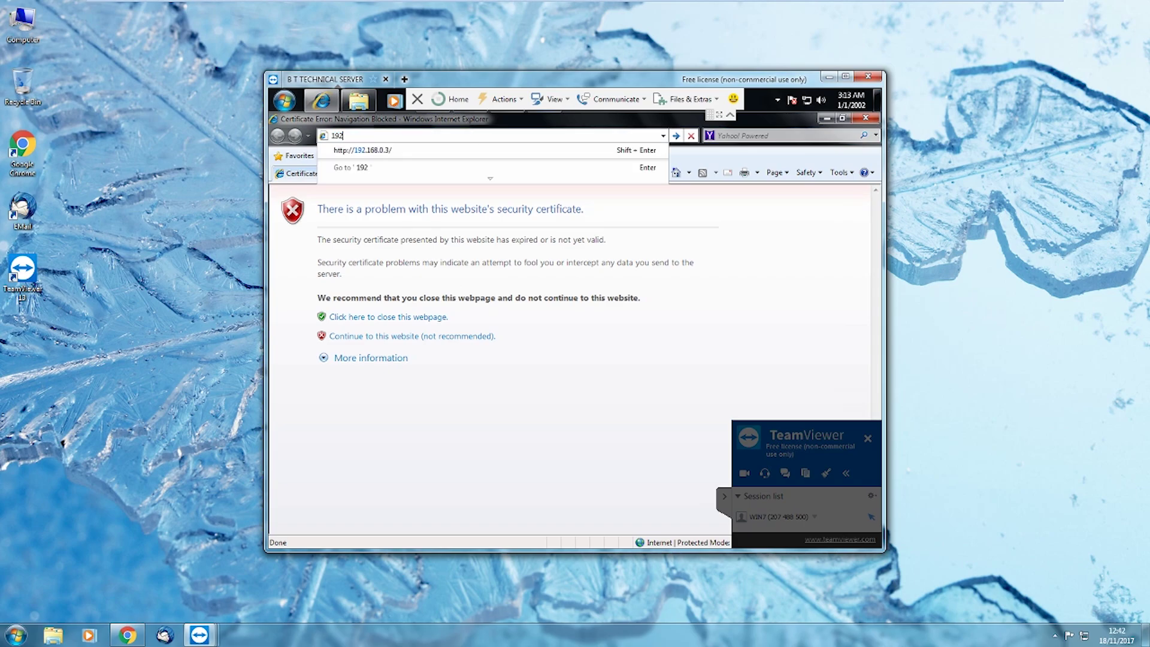
text(,)
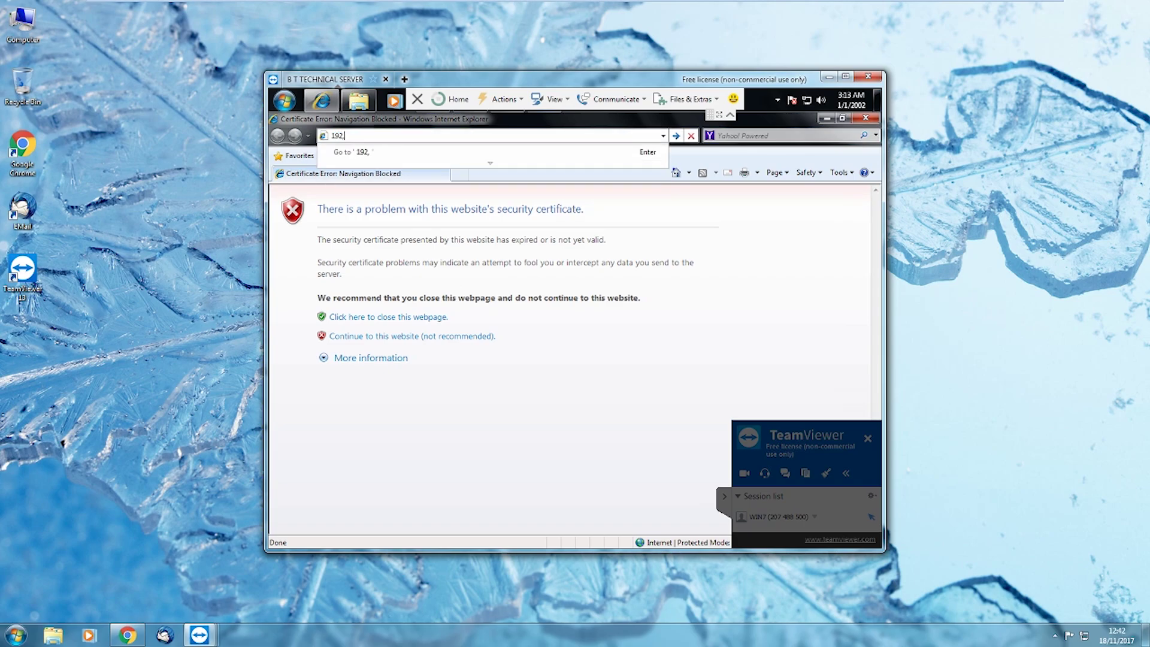
key(BackSpace)
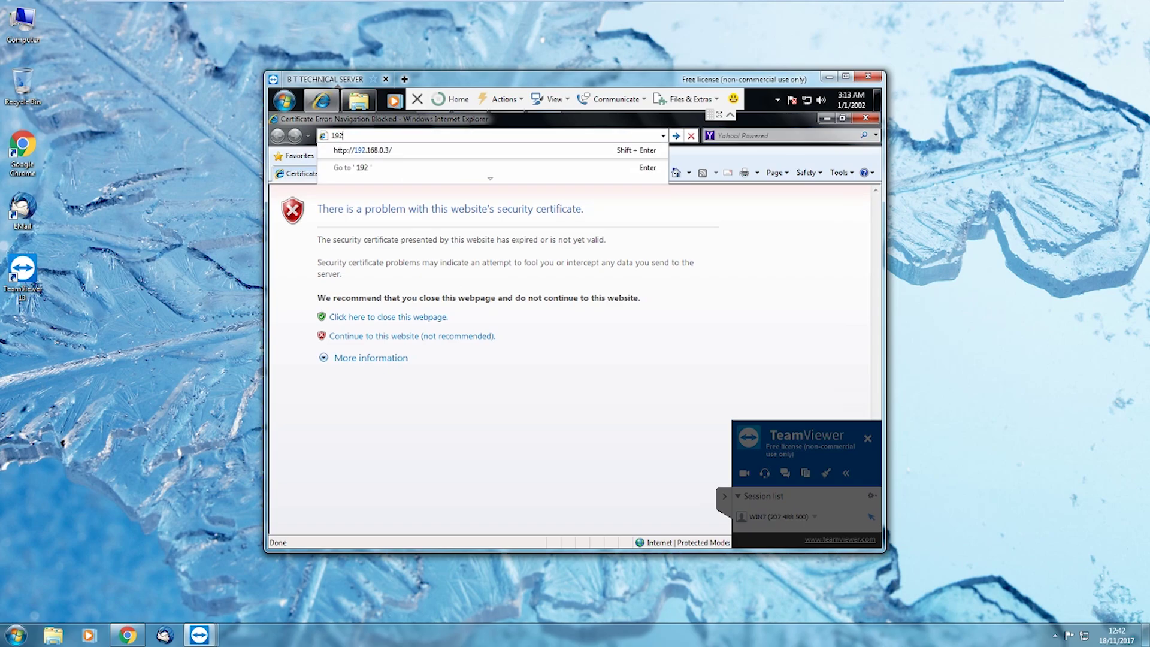
click(378, 151)
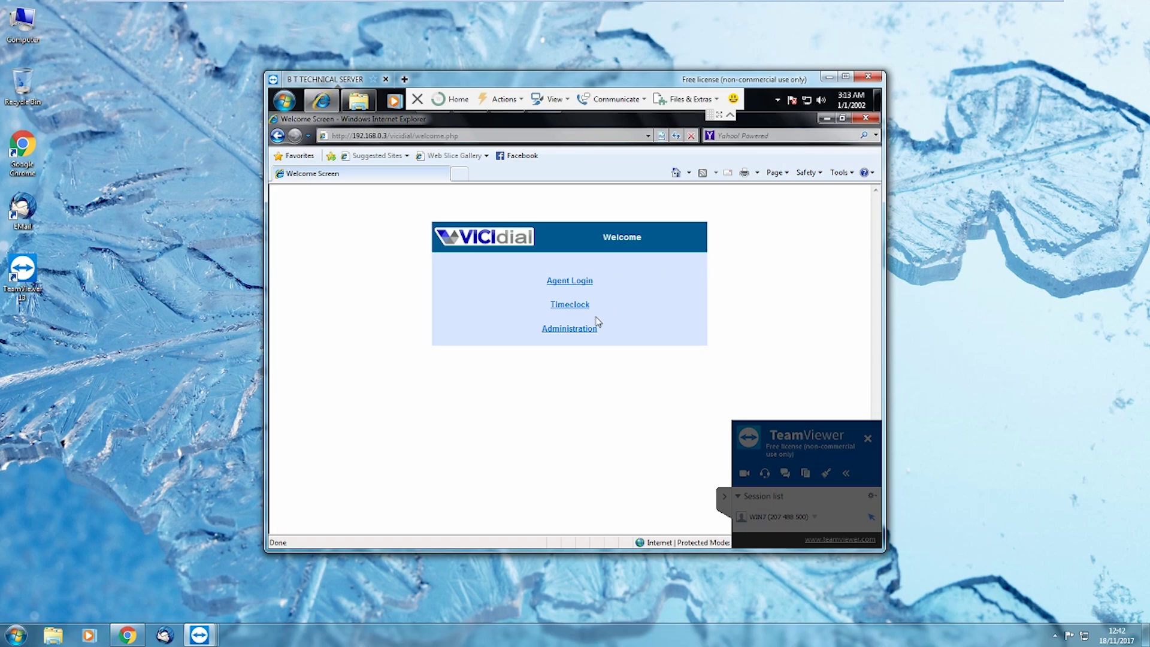
Attempt a VICIdial Administration login with a credential, then dismiss the rejected login prompt
click(579, 331)
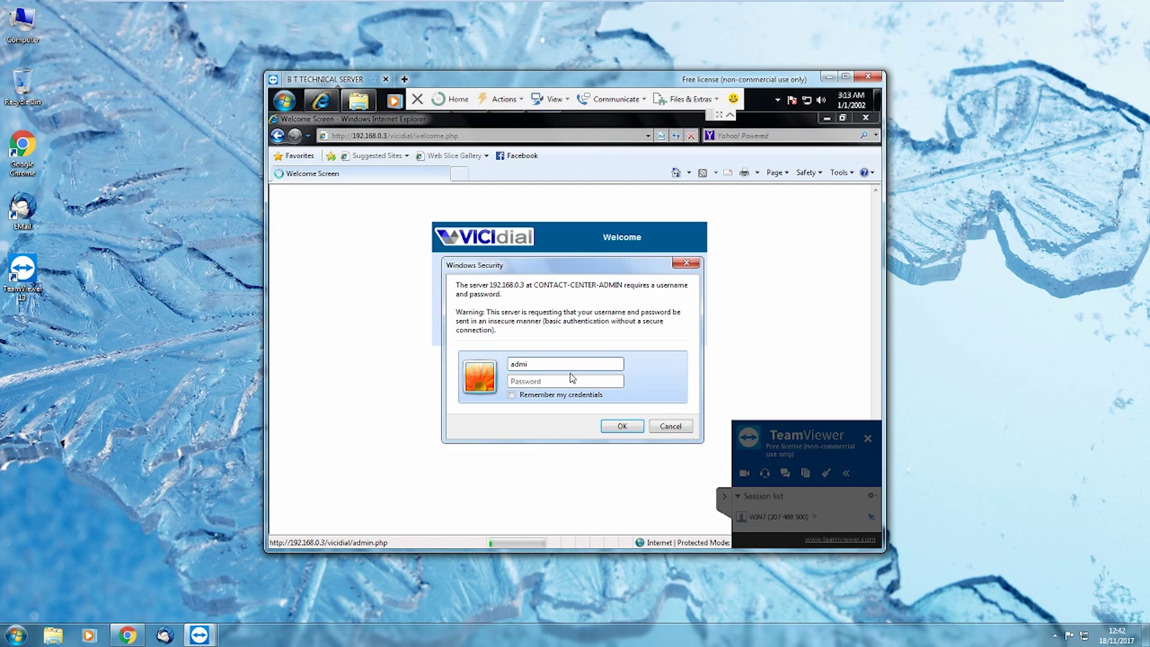
text(1)
click(621, 426)
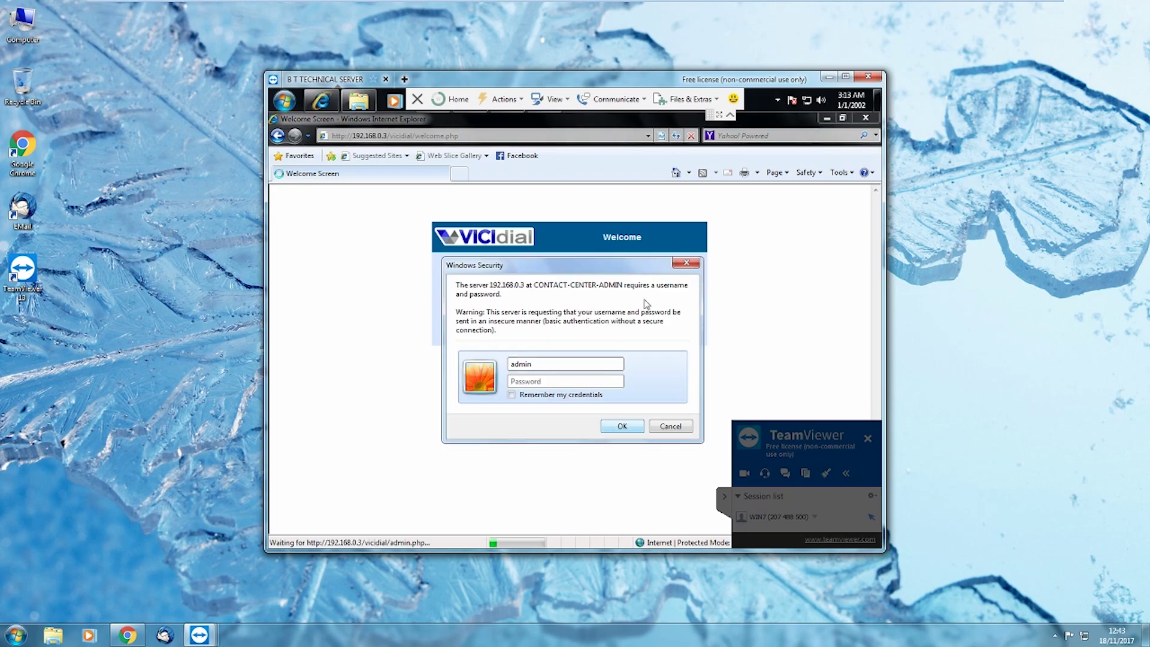
click(681, 266)
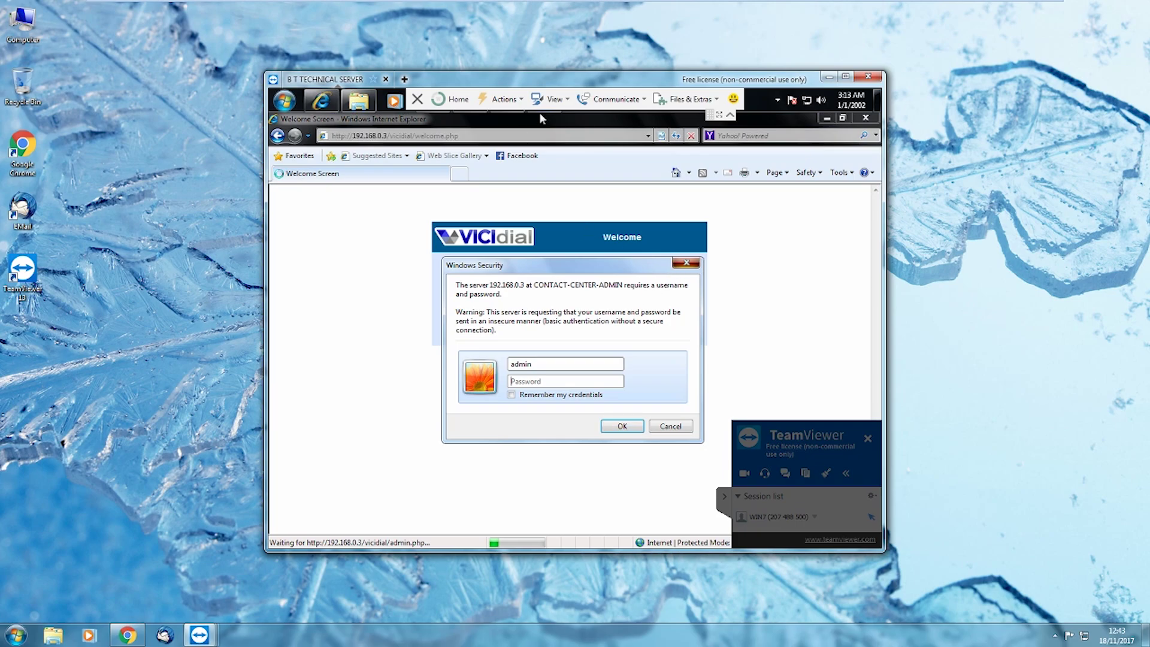
In a new tab, visit whatismyip.org, pass the certificate warning, and focus the who.is search box
click(459, 174)
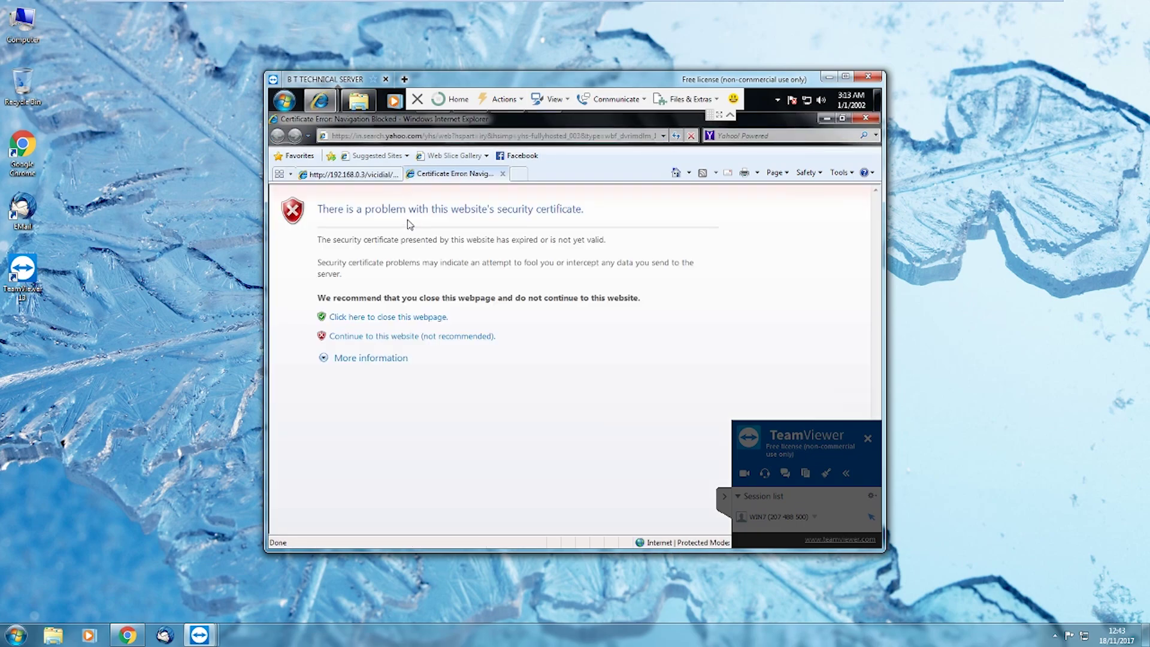
click(365, 137)
text(who)
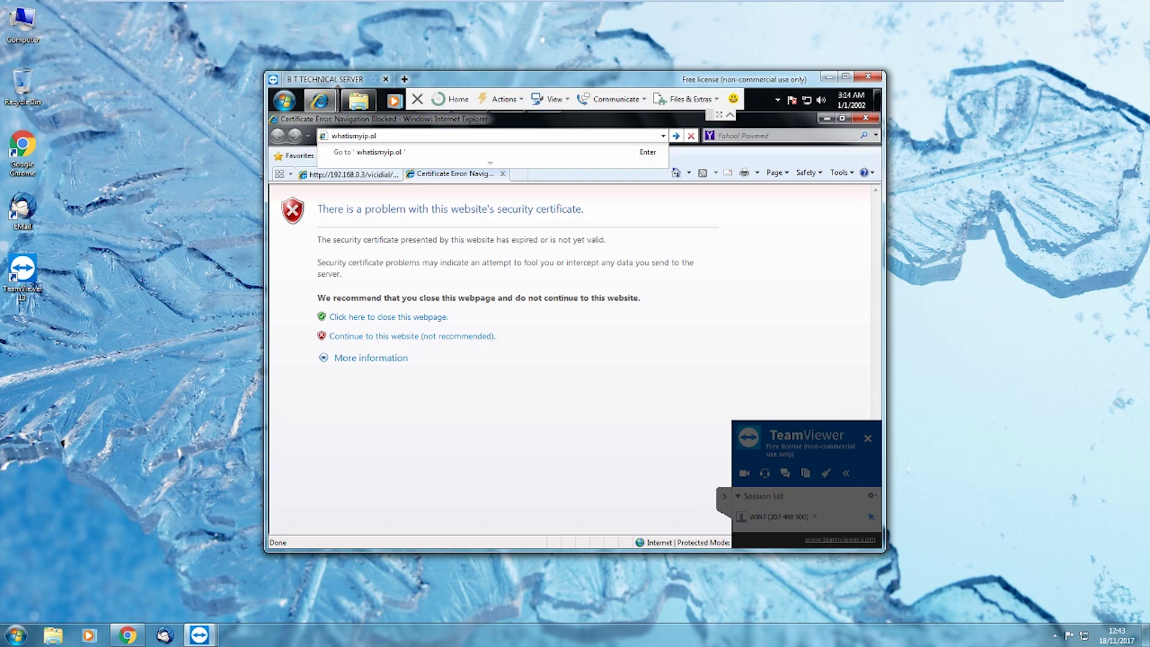
text(tismyip.org)
key(Return)
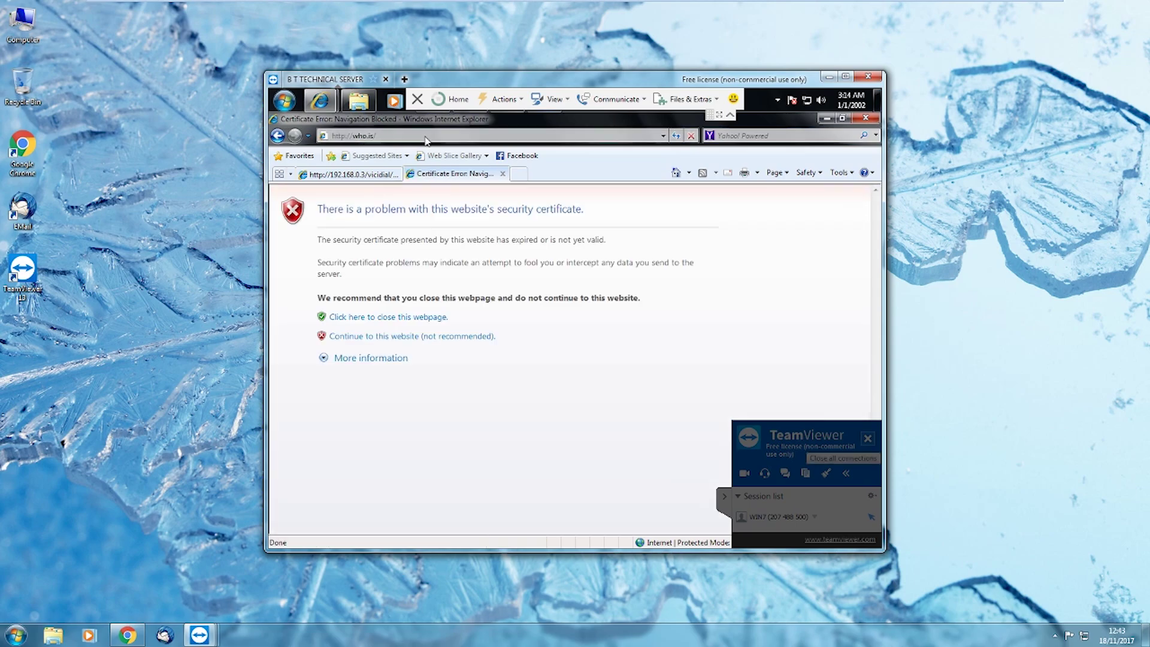
click(393, 338)
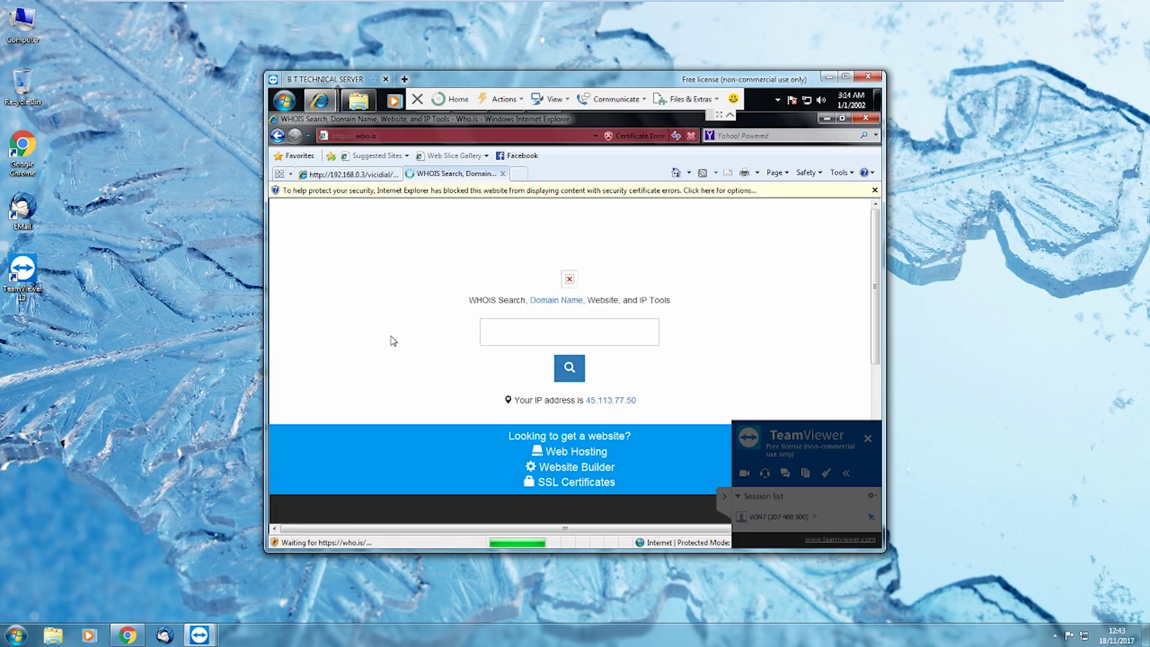
click(537, 332)
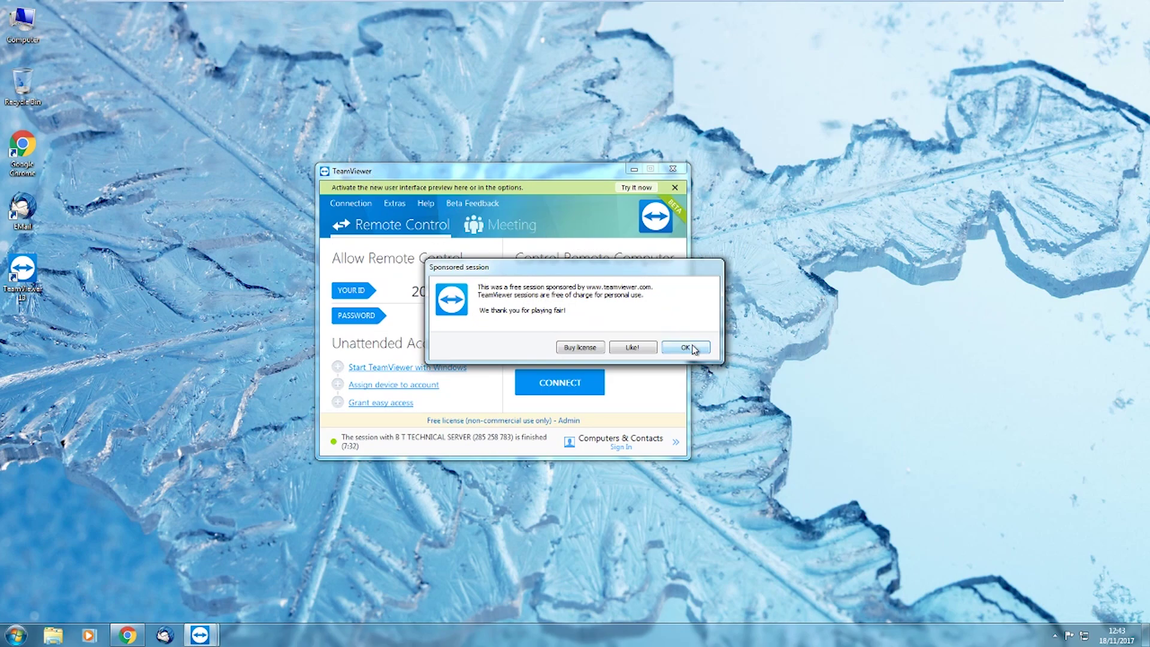
Dismiss the sponsored-session notice and reconnect to the partner's TeamViewer ID with its password
click(686, 348)
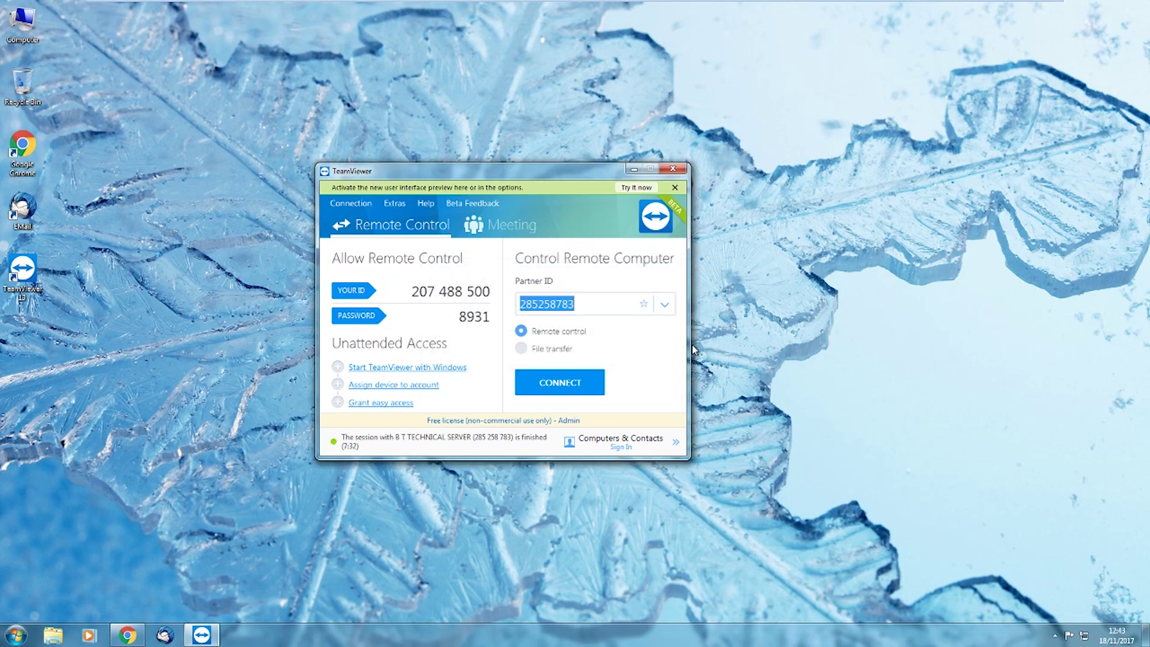
text(119)
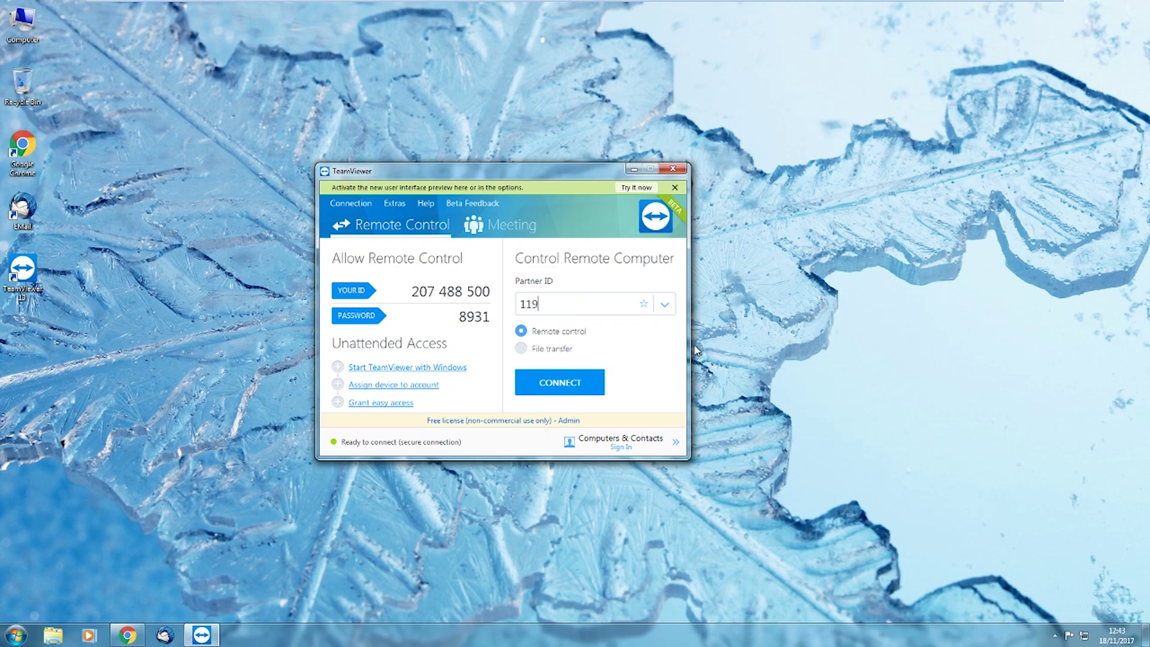
text(756406)
key(Return)
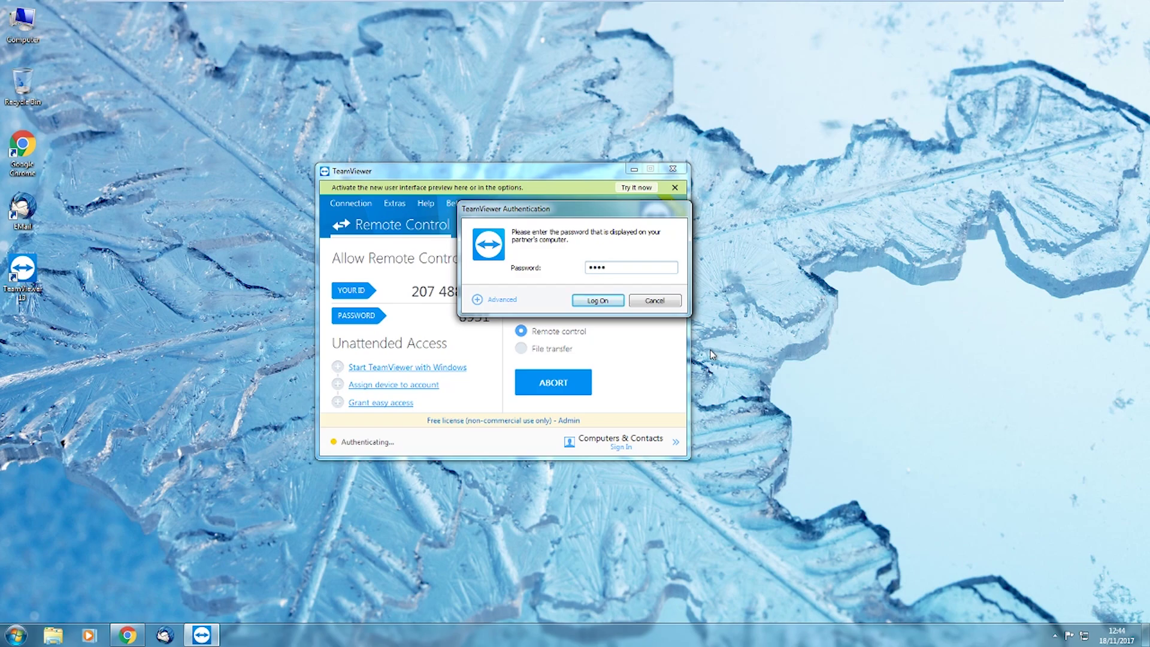
click(606, 301)
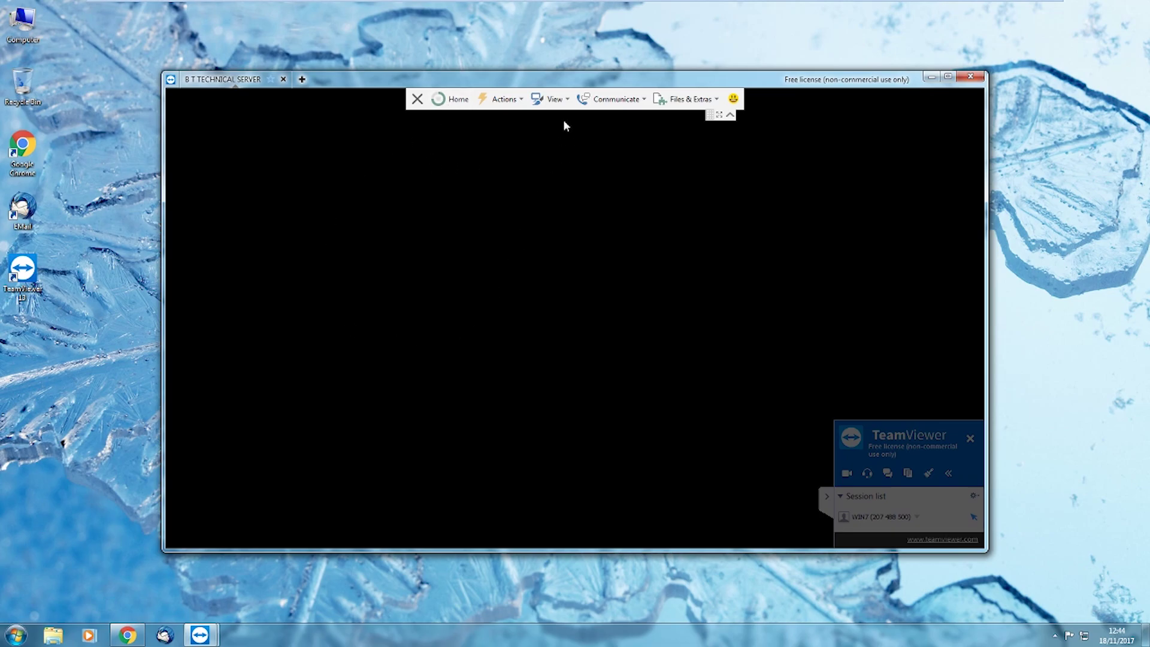
Disable remote input on the partner PC and cancel the black-screen monitor driver install
click(508, 100)
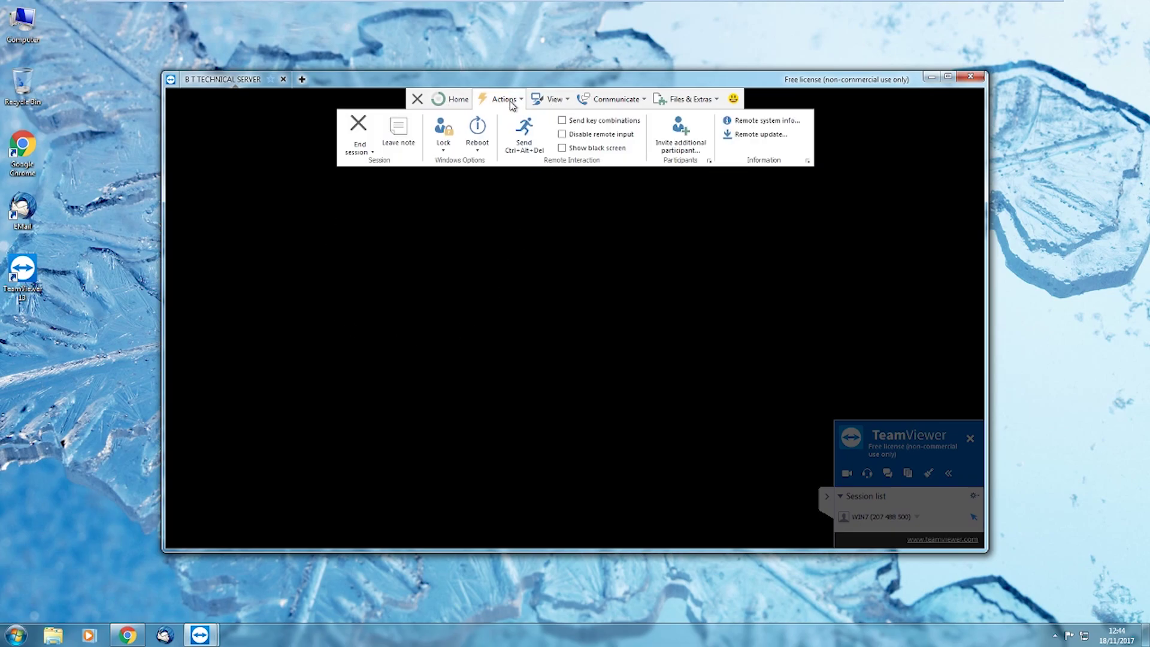
click(564, 149)
click(643, 351)
click(572, 149)
click(572, 150)
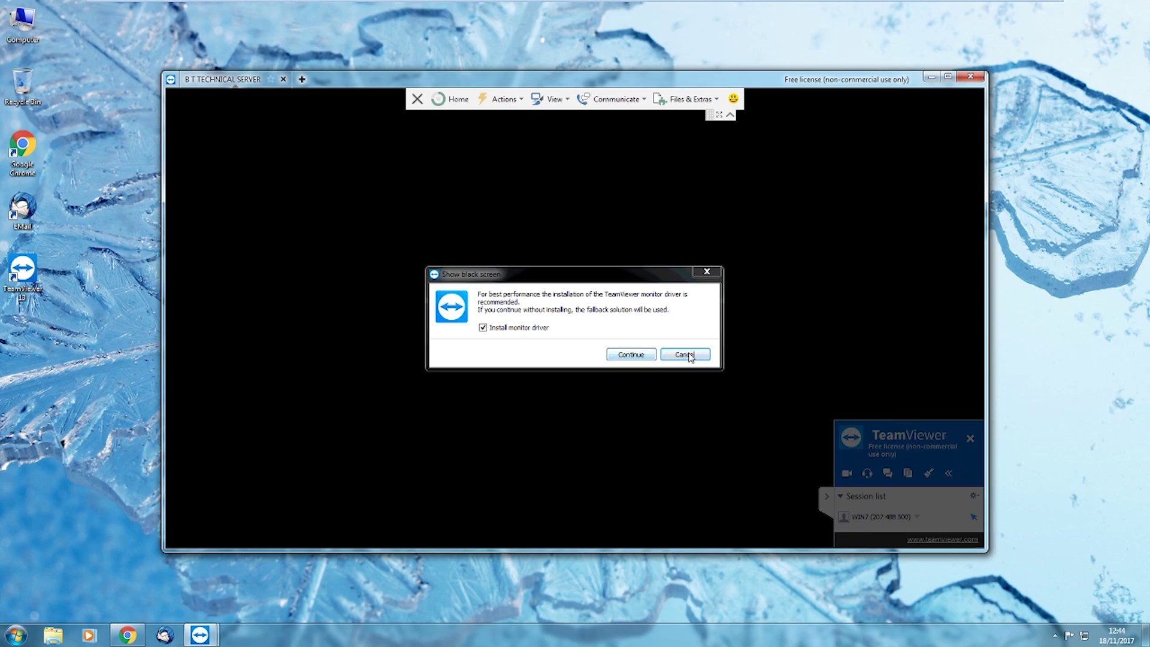
click(690, 357)
click(708, 103)
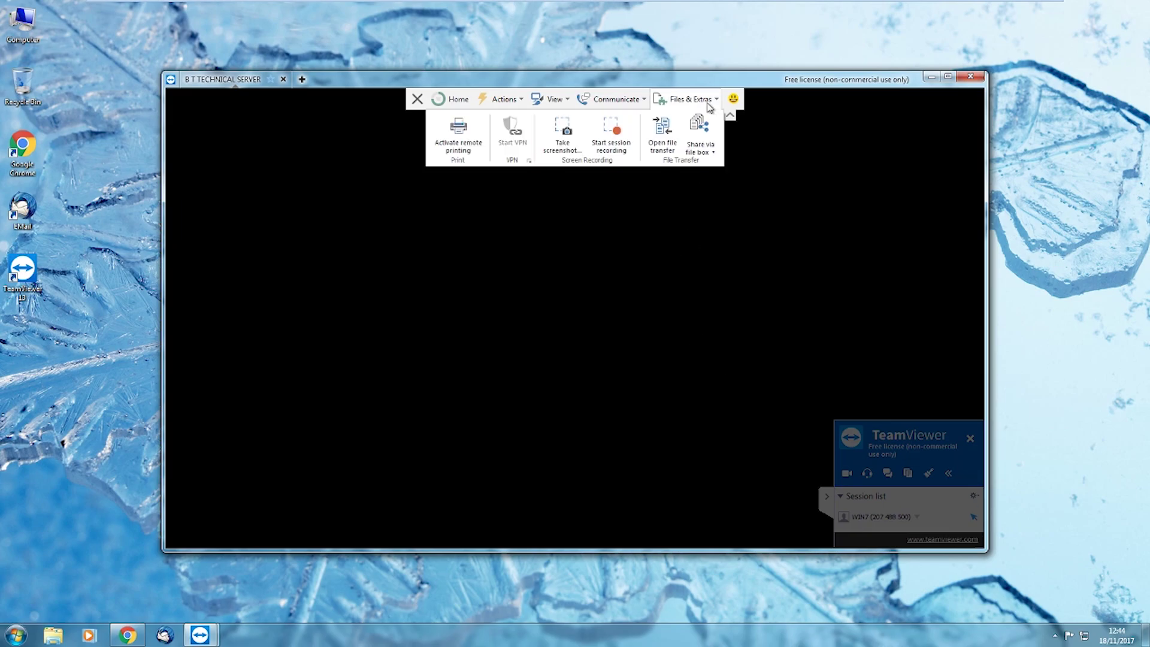
Transfer all 28 remote Desktop files into local My Documents, overwriting existing ones
click(661, 145)
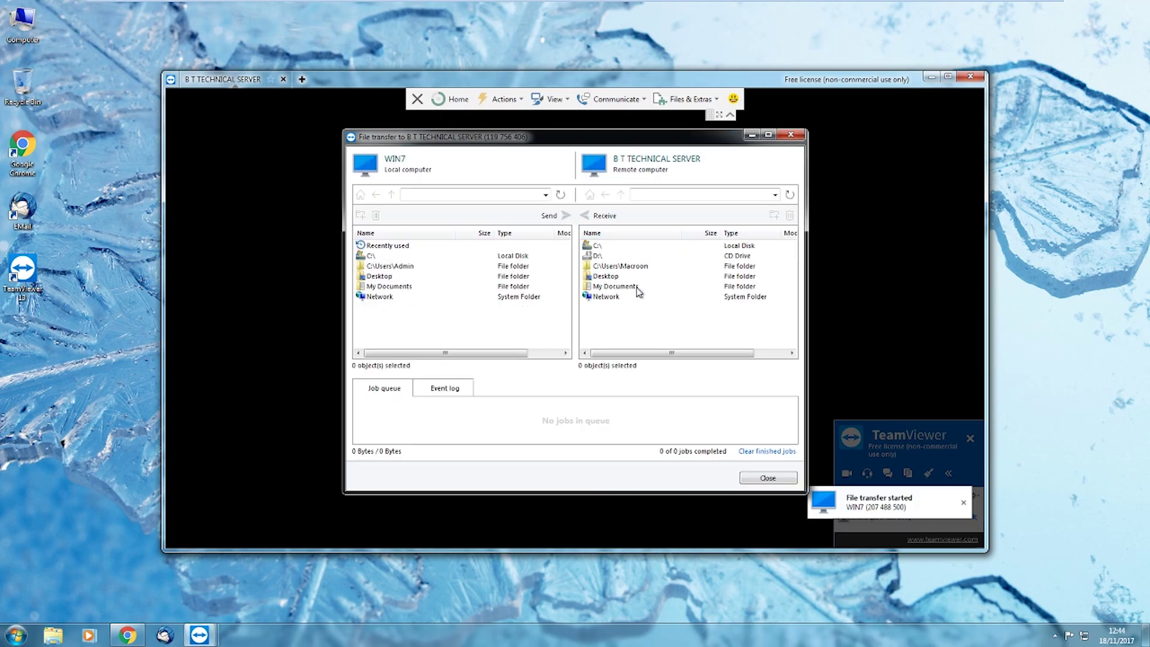
click(607, 277)
double_click(608, 277)
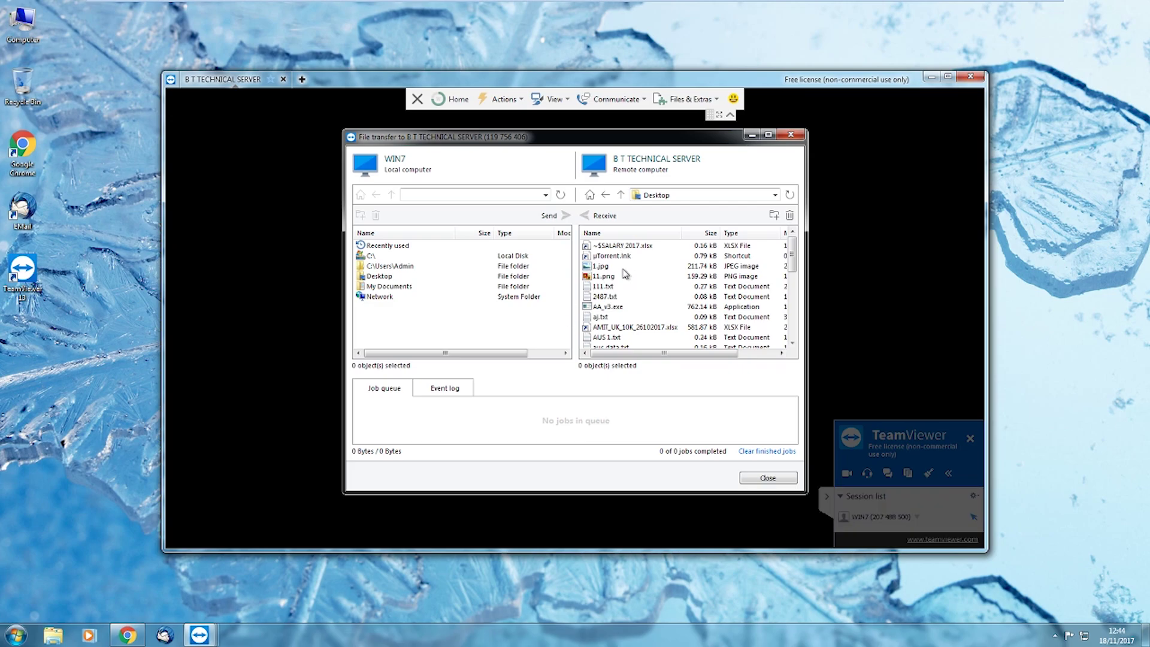
key(ctrl+a)
double_click(406, 286)
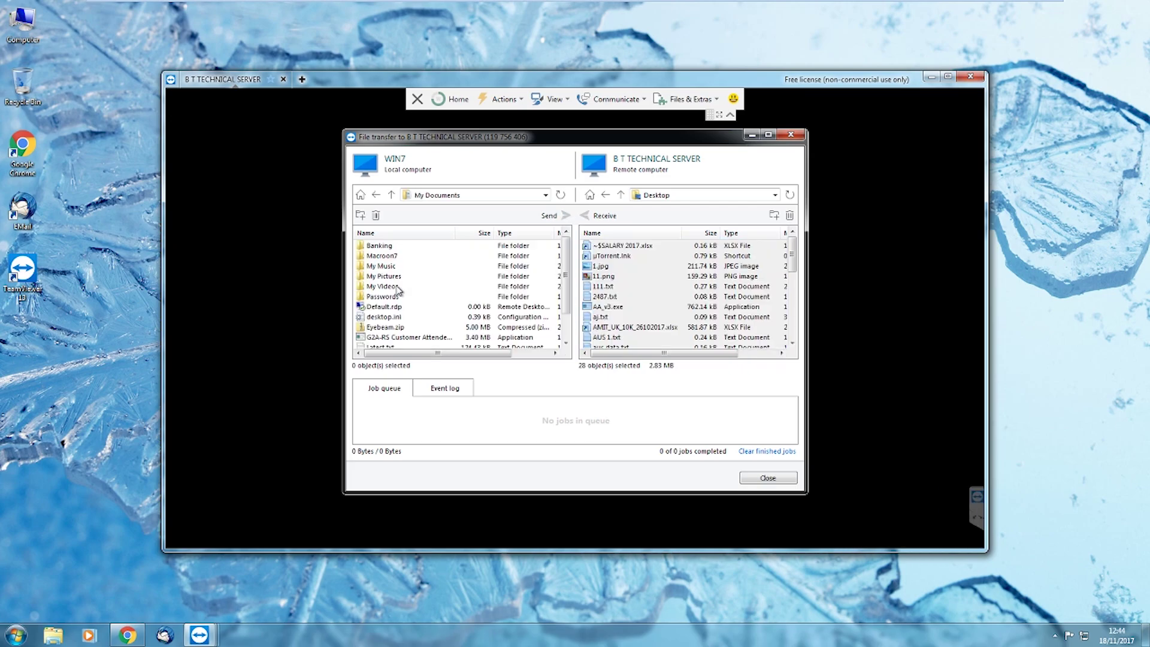
click(637, 270)
key(ctrl+a)
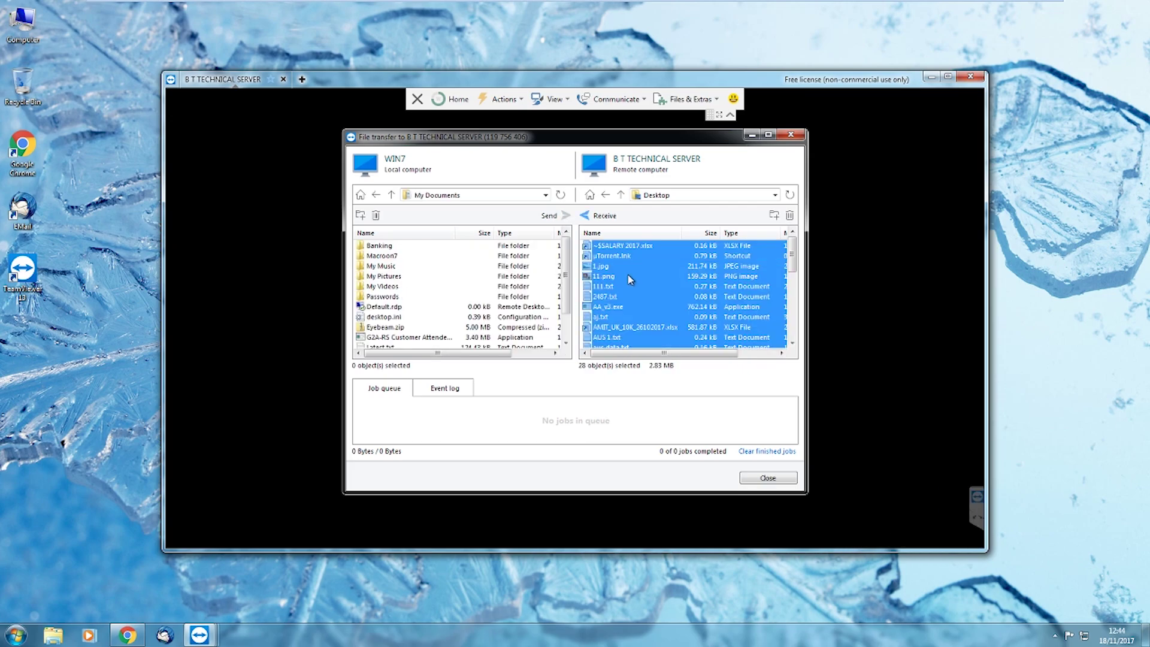
drag(631, 279, 438, 343)
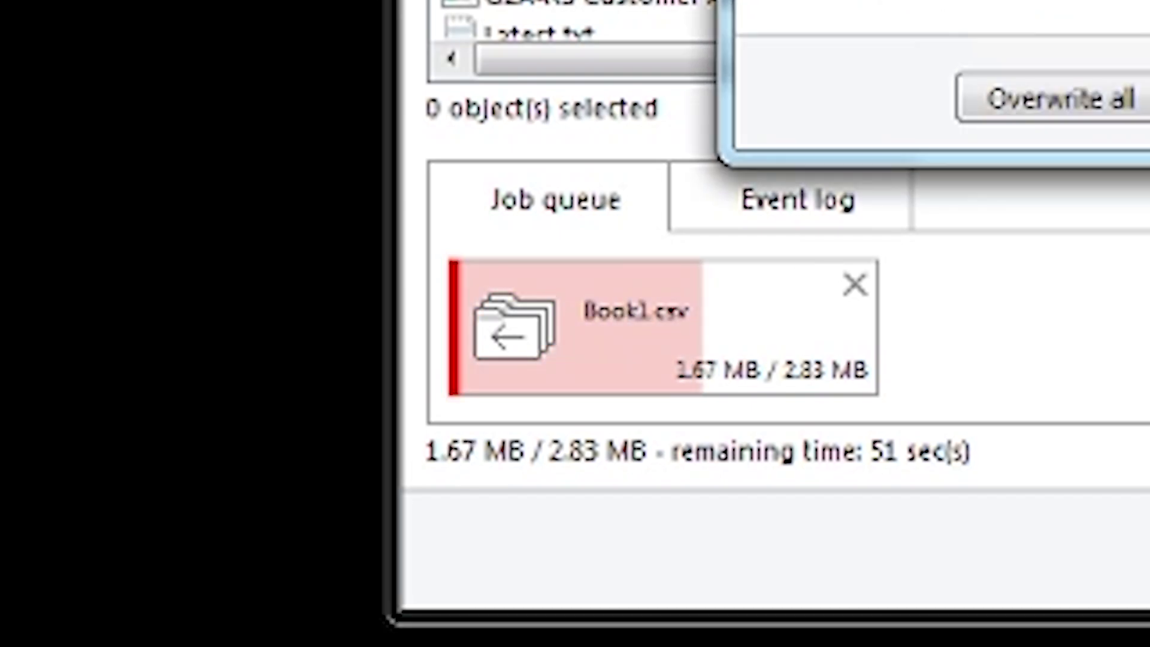
key(Return)
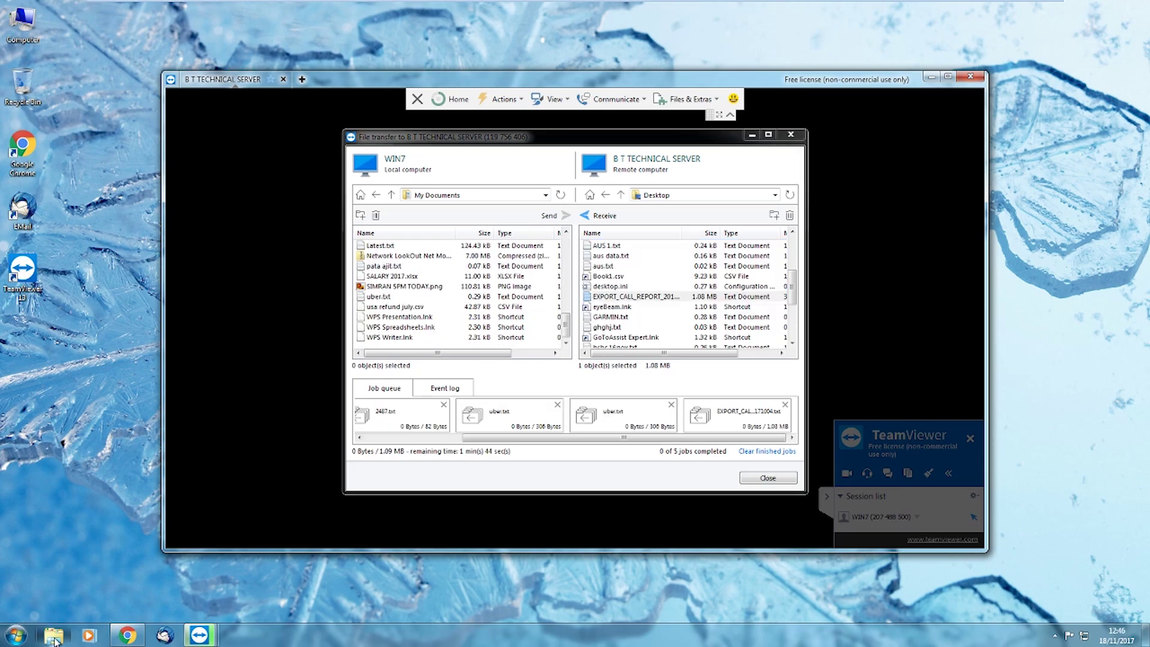
Read 111.txt from the local Documents library in Notepad, then return to the TeamViewer session
click(53, 637)
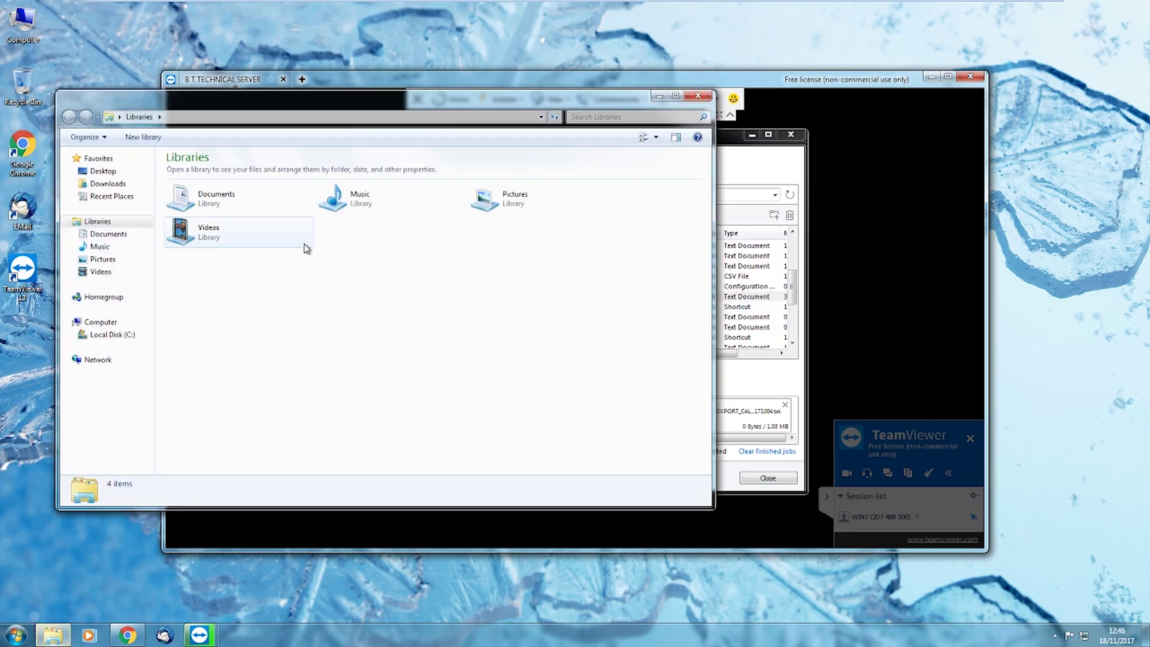
double_click(211, 197)
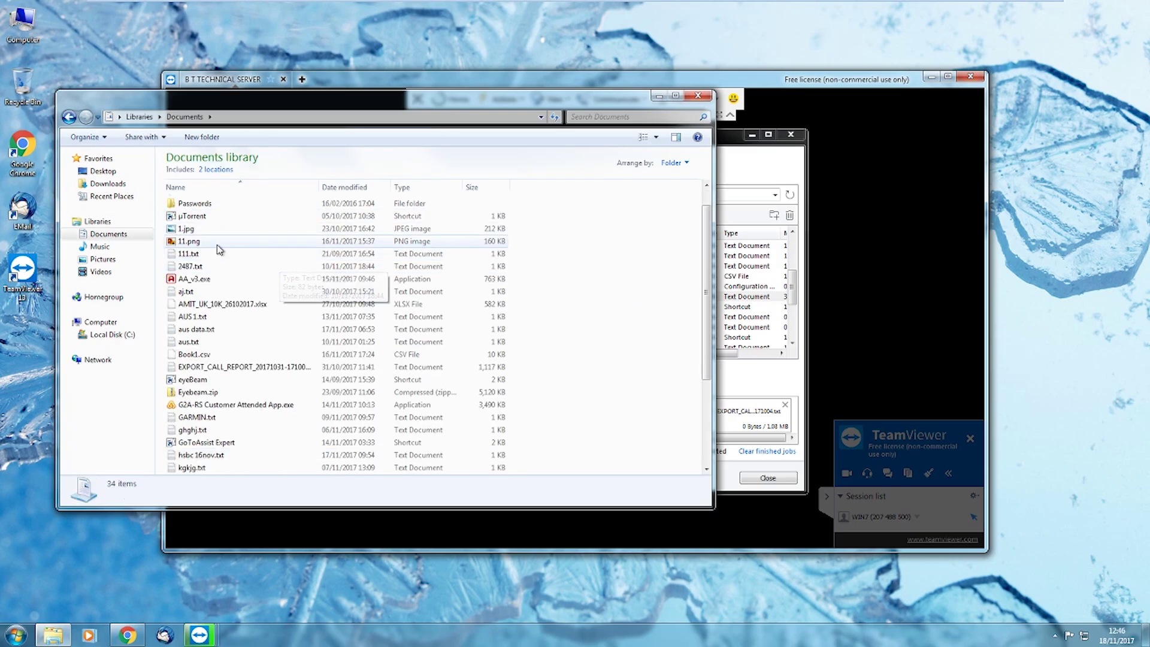
click(196, 281)
double_click(196, 282)
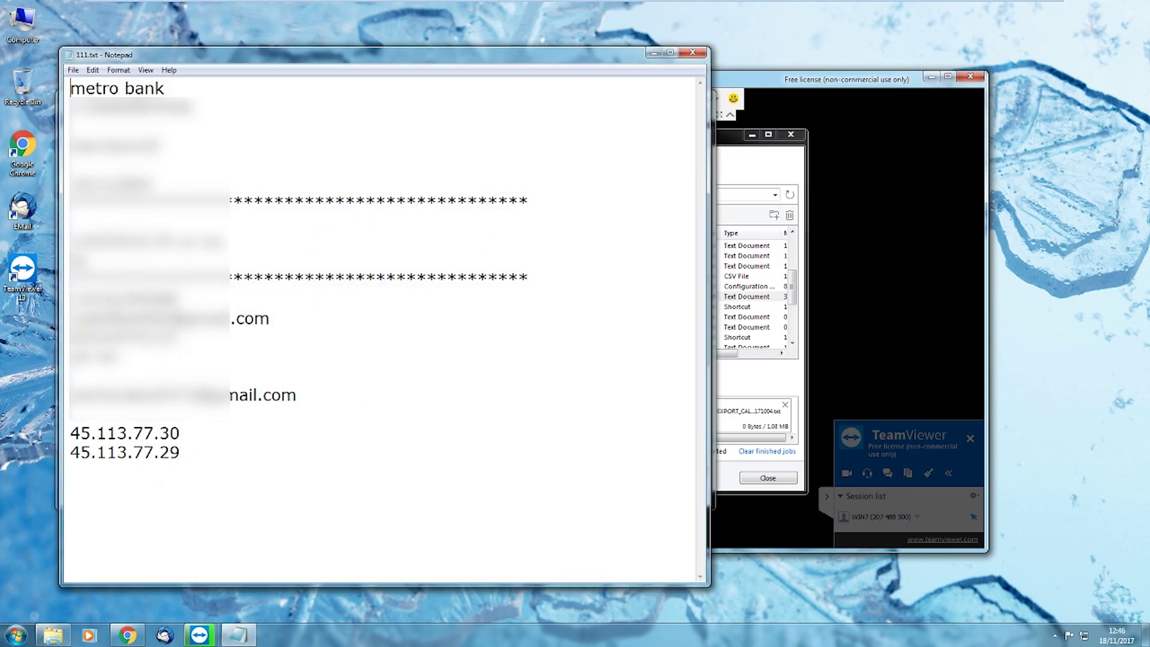
click(693, 52)
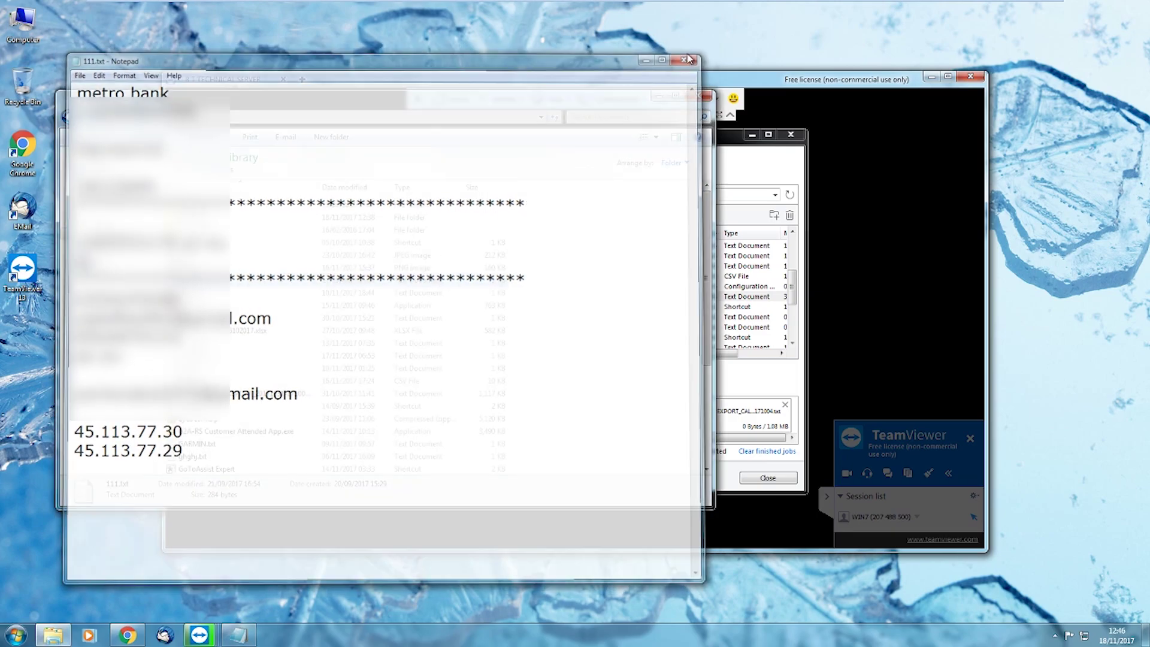
click(734, 131)
click(616, 99)
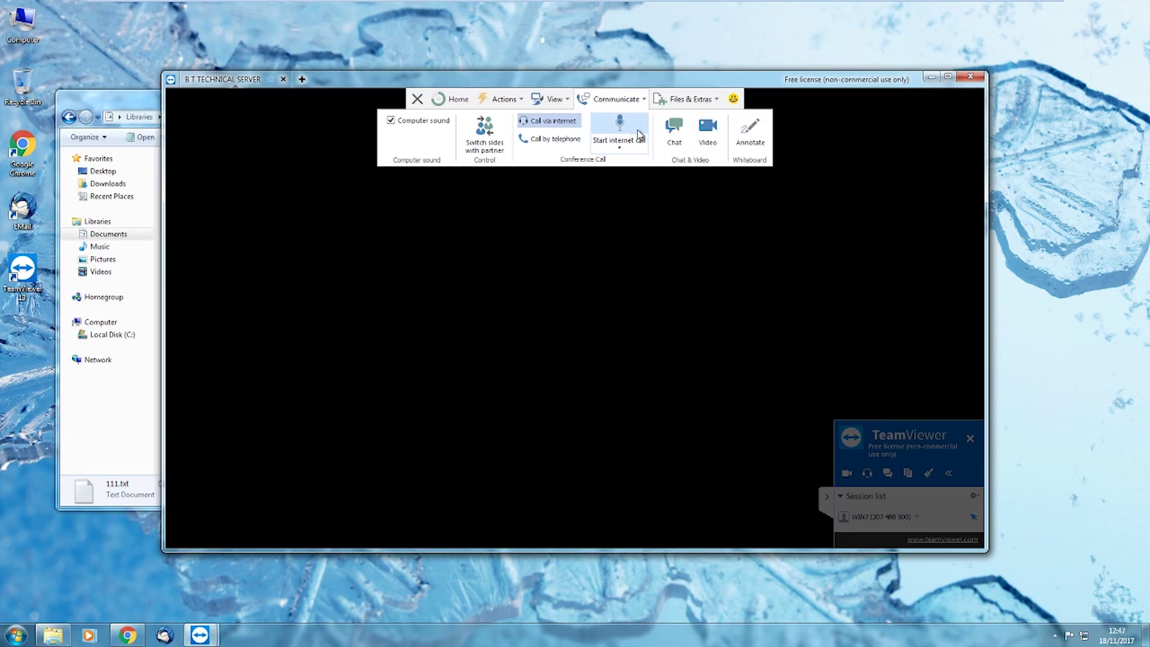
Close the Documents library window and open Computer showing Local Disk (C:) and DVD Drive (D:)
click(550, 123)
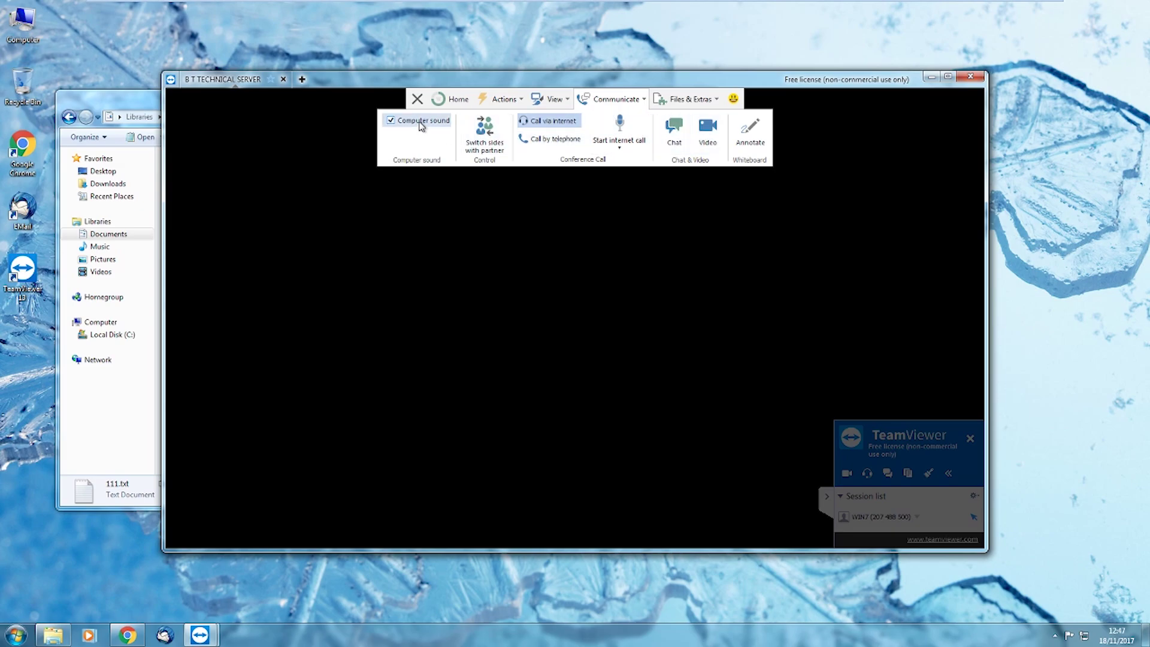
click(488, 141)
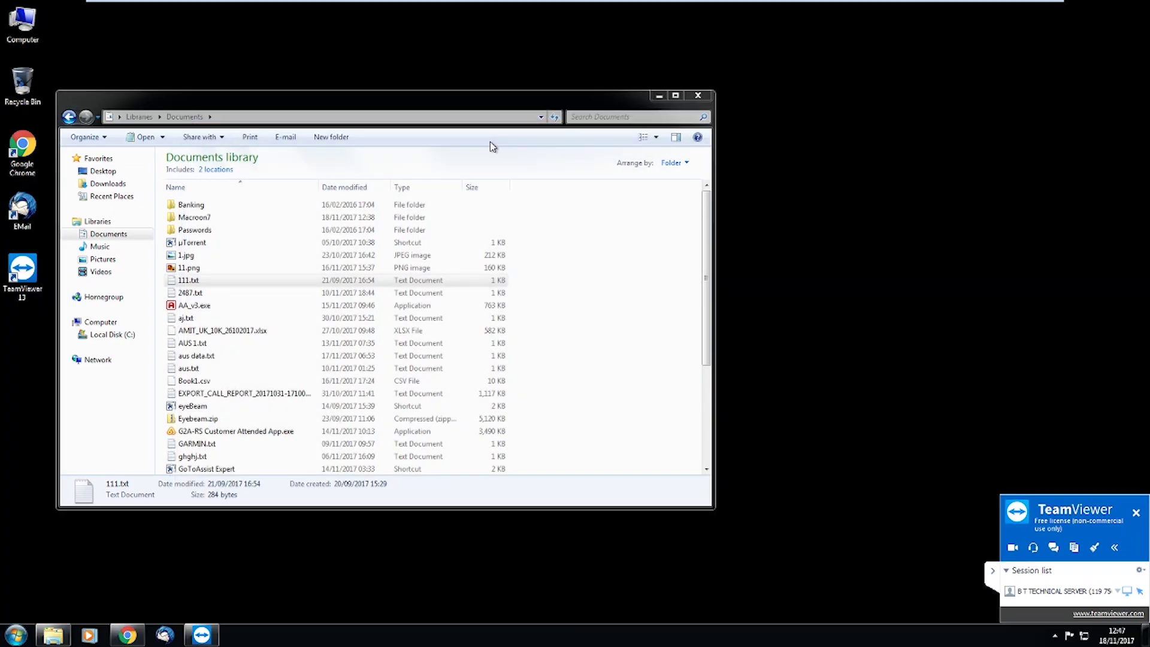
click(697, 95)
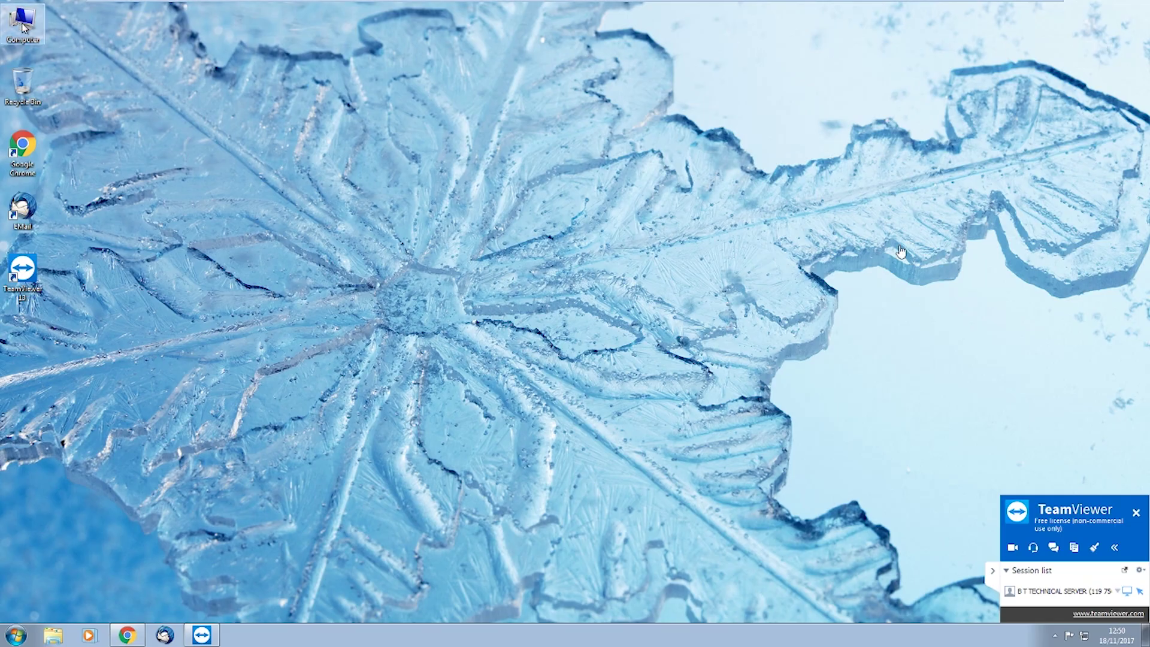
key(super+e)
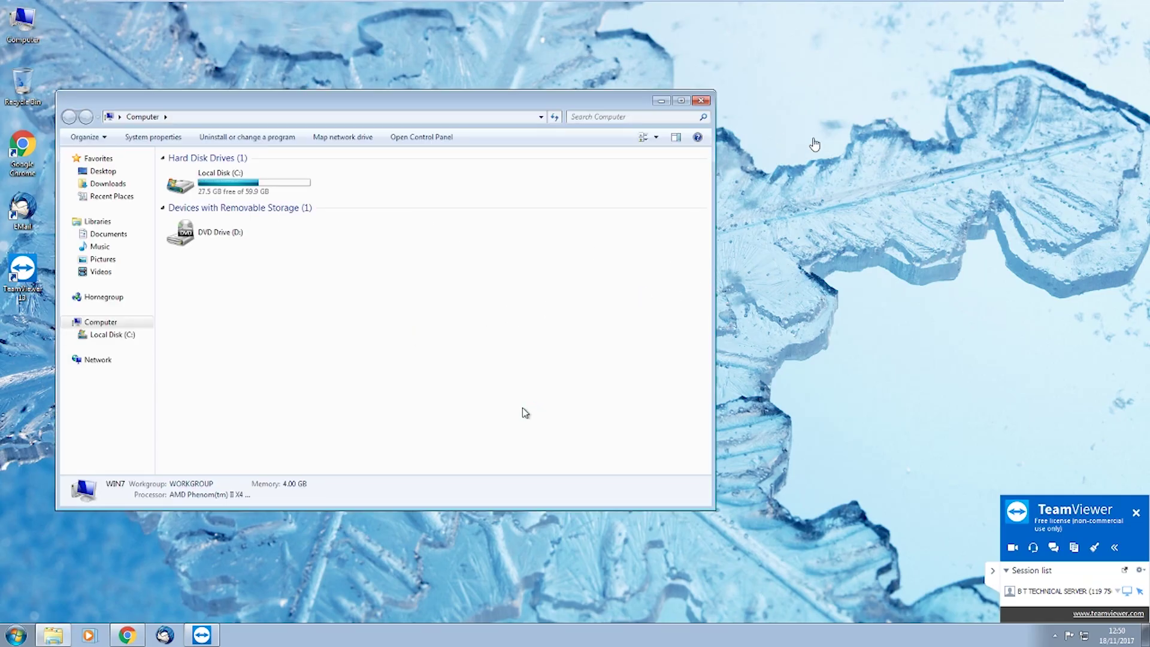
Browse the Downloads, Desktop and Documents folders in Explorer
click(109, 185)
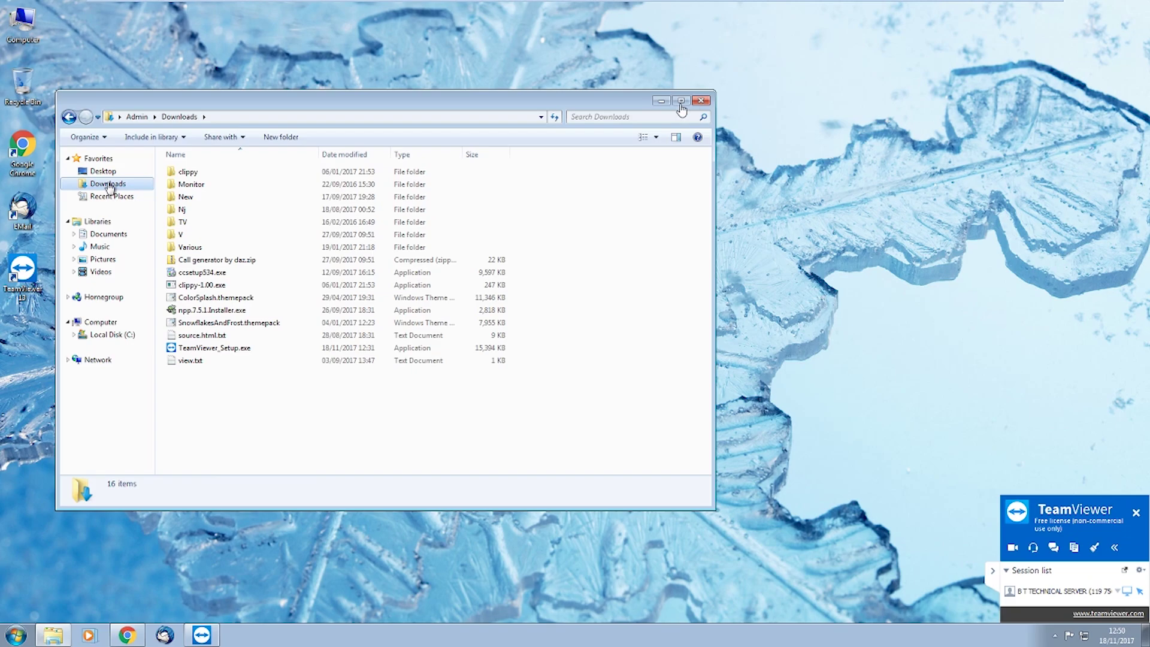
click(103, 172)
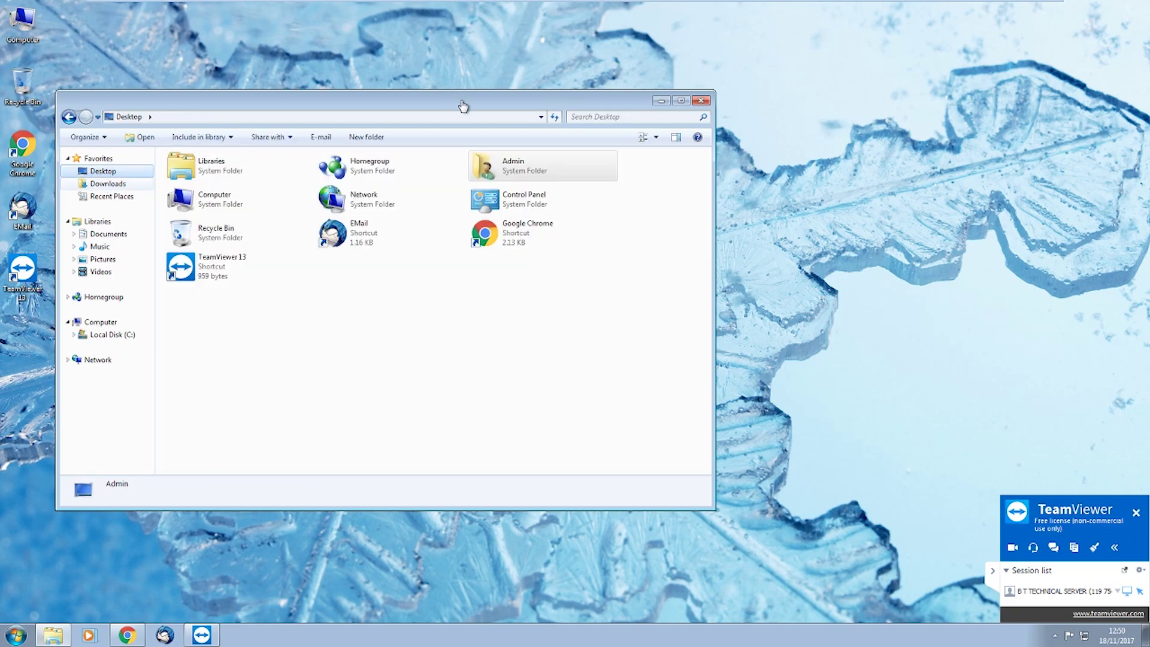
click(109, 234)
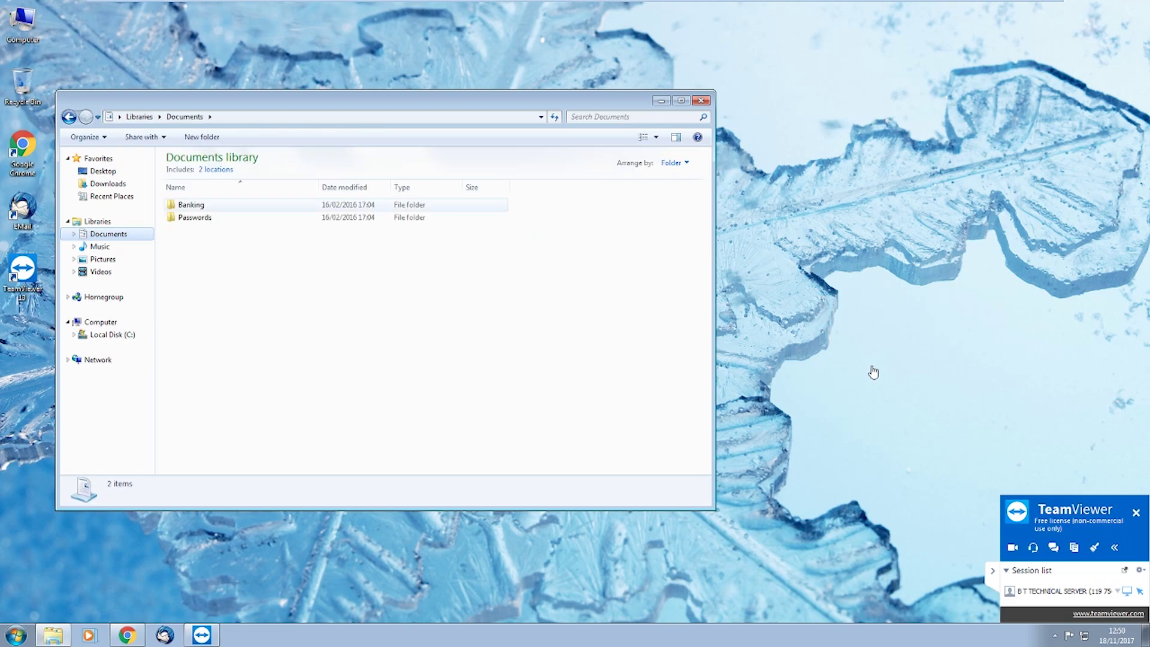
Run BankingDetails.exe from the Banking folder, then bring Chrome's TeamViewer page forward
double_click(191, 205)
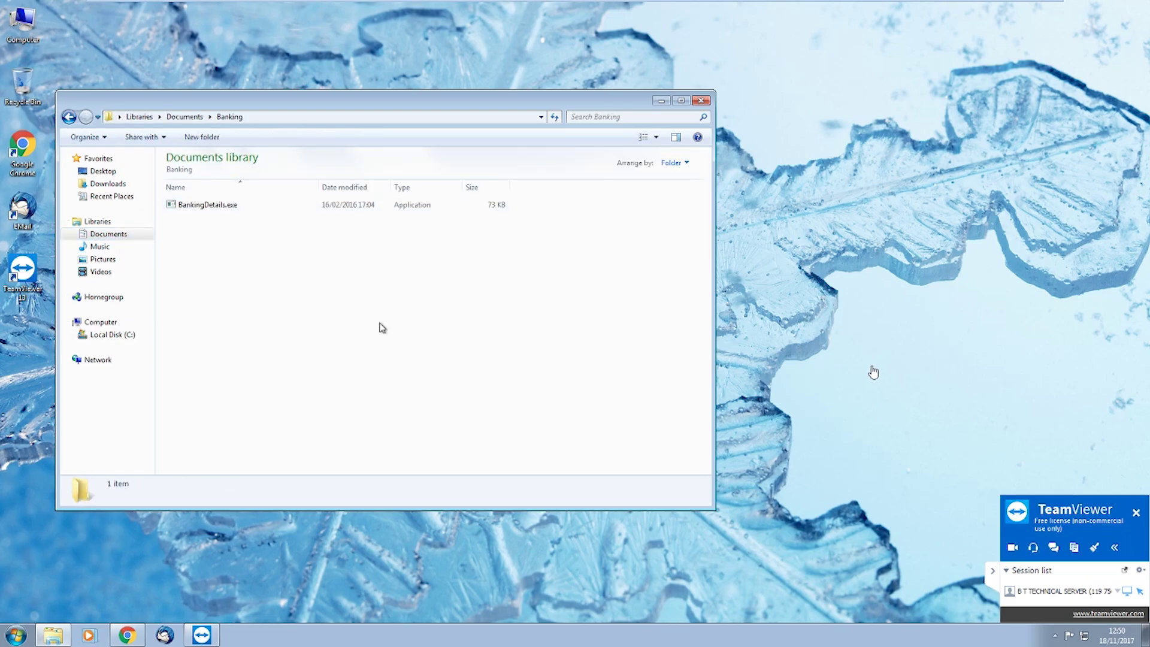
double_click(239, 204)
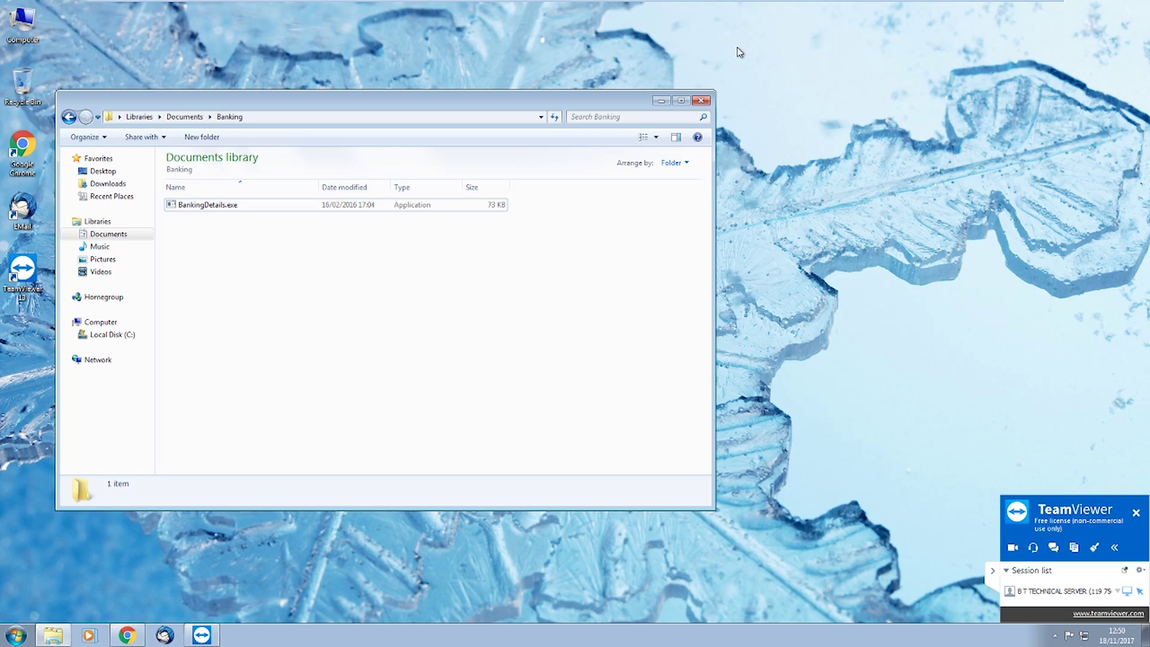
key(super+d)
click(128, 634)
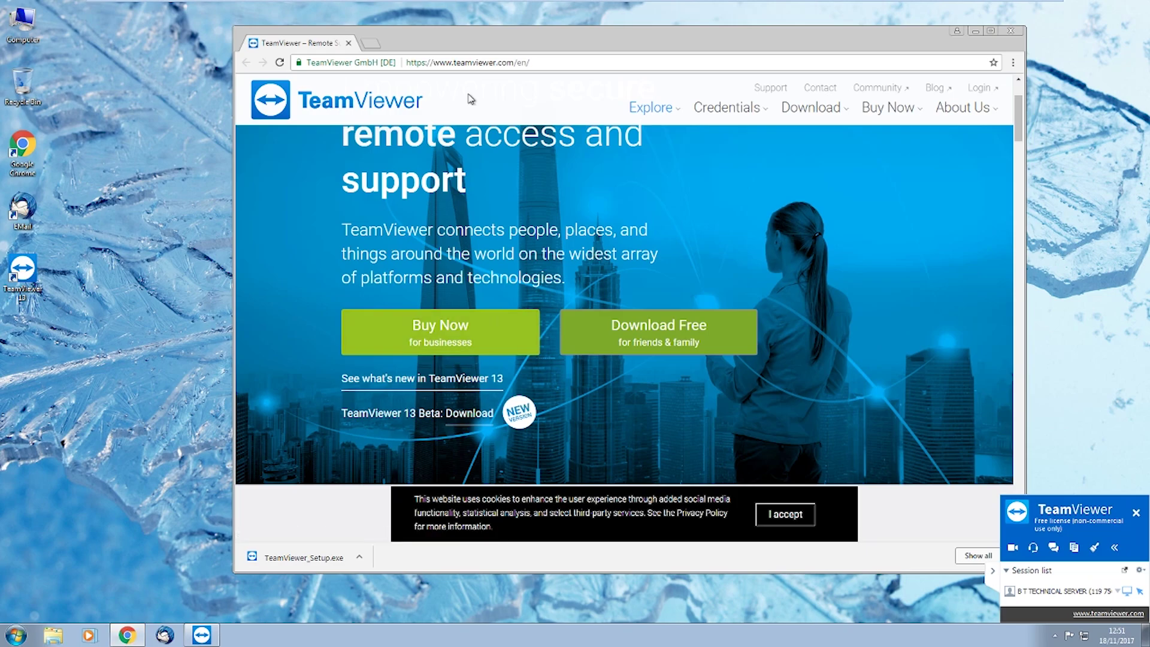
Check Chrome's history, close the browser, and relaunch Chrome from its desktop icon
key(ctrl+h)
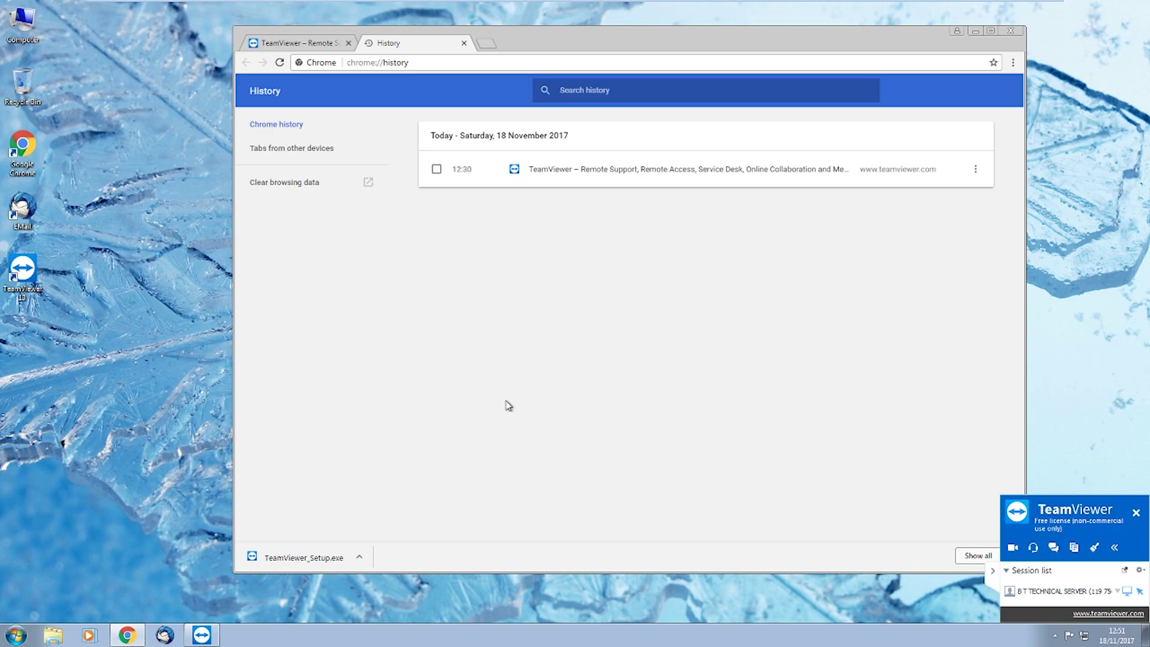
click(1010, 31)
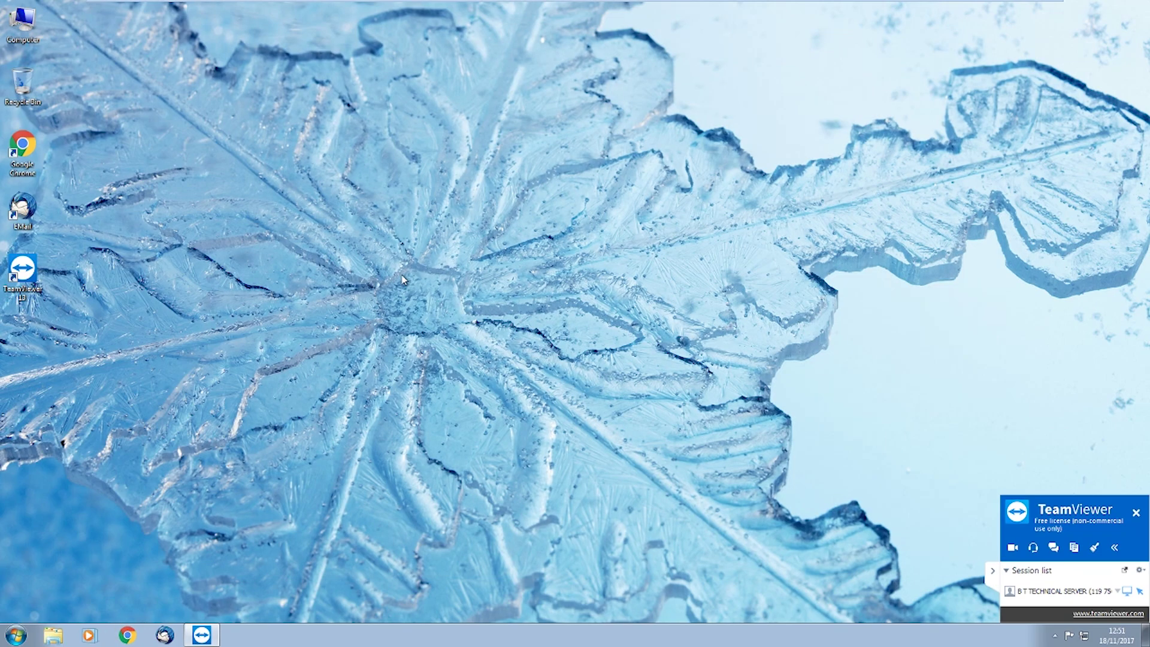
double_click(26, 161)
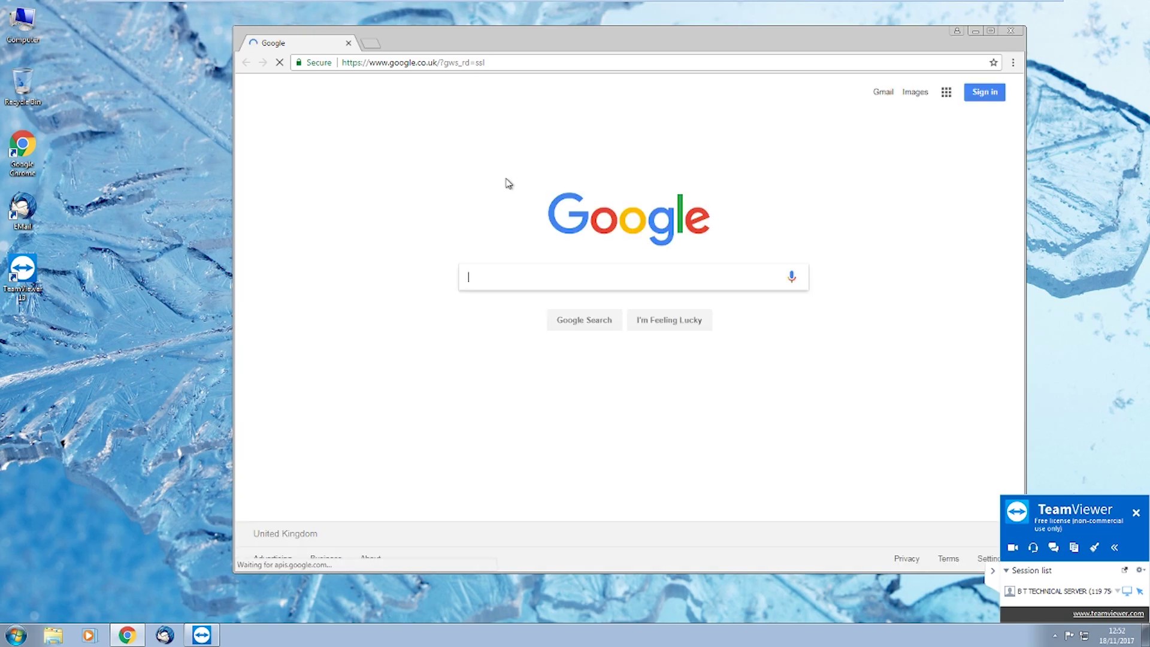
Check history, enable Chrome's bookmarks bar, open the Mail bookmark's Outlook page, then close Chrome
key(ctrl+h)
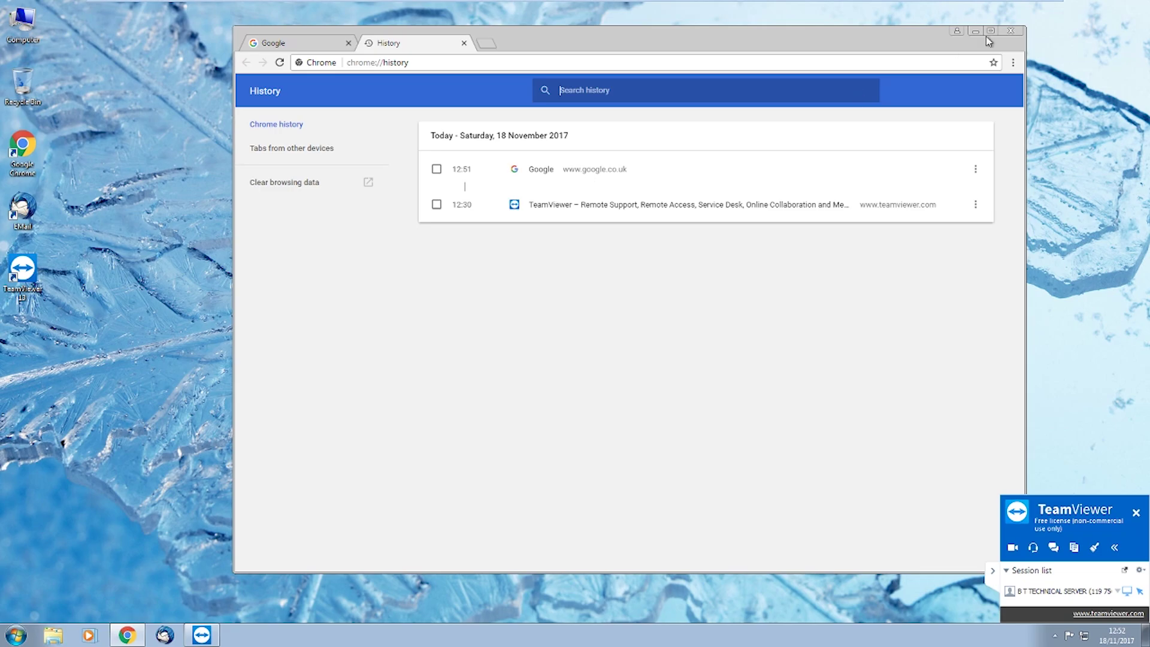
click(464, 43)
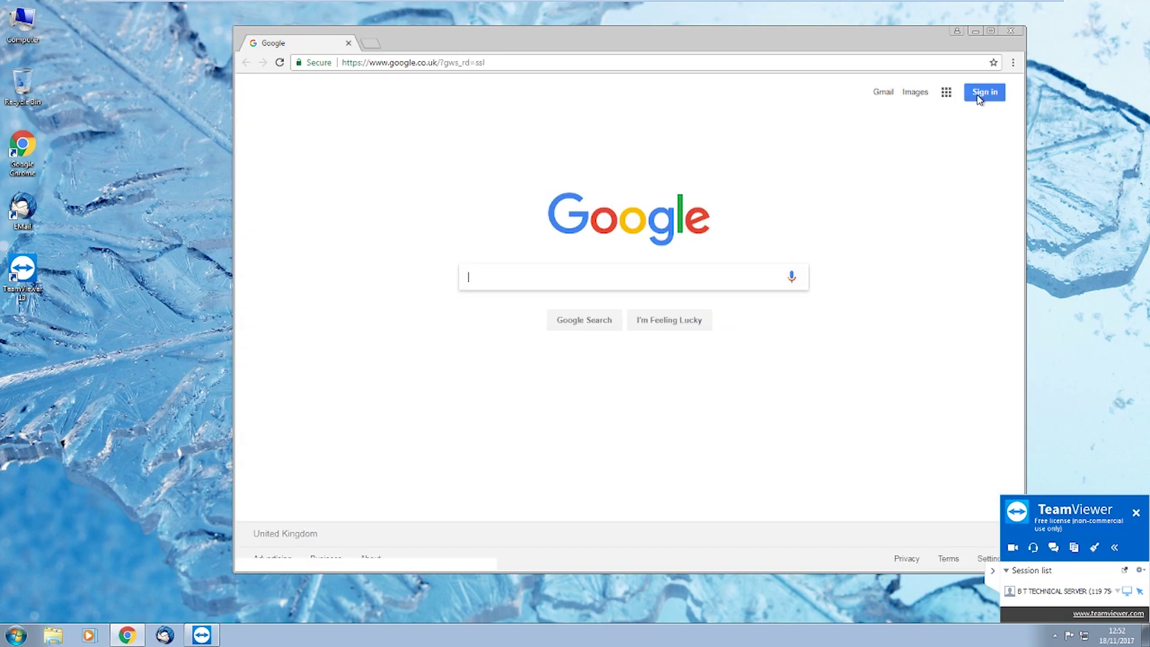
click(1012, 62)
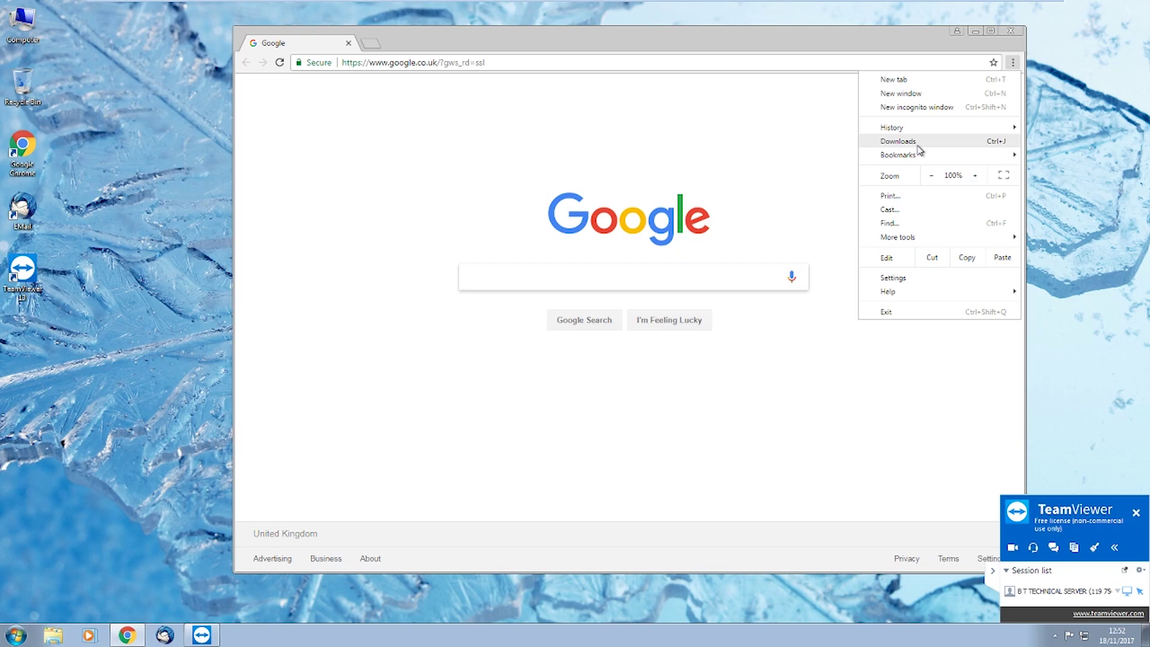
mouse_move(917, 158)
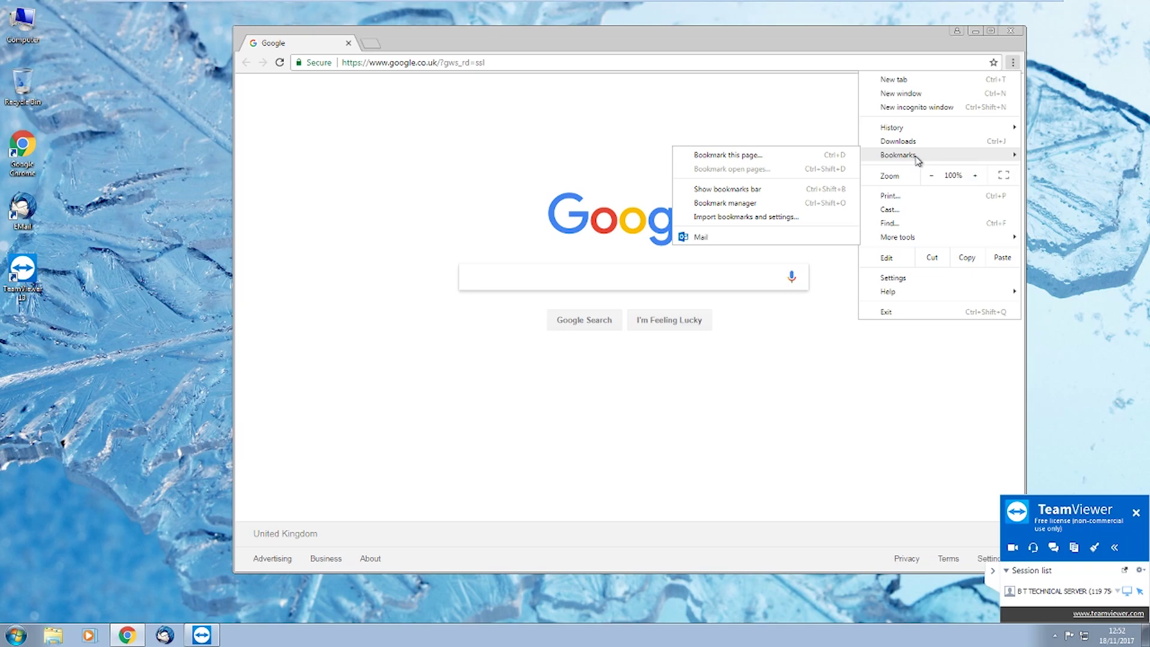
click(731, 190)
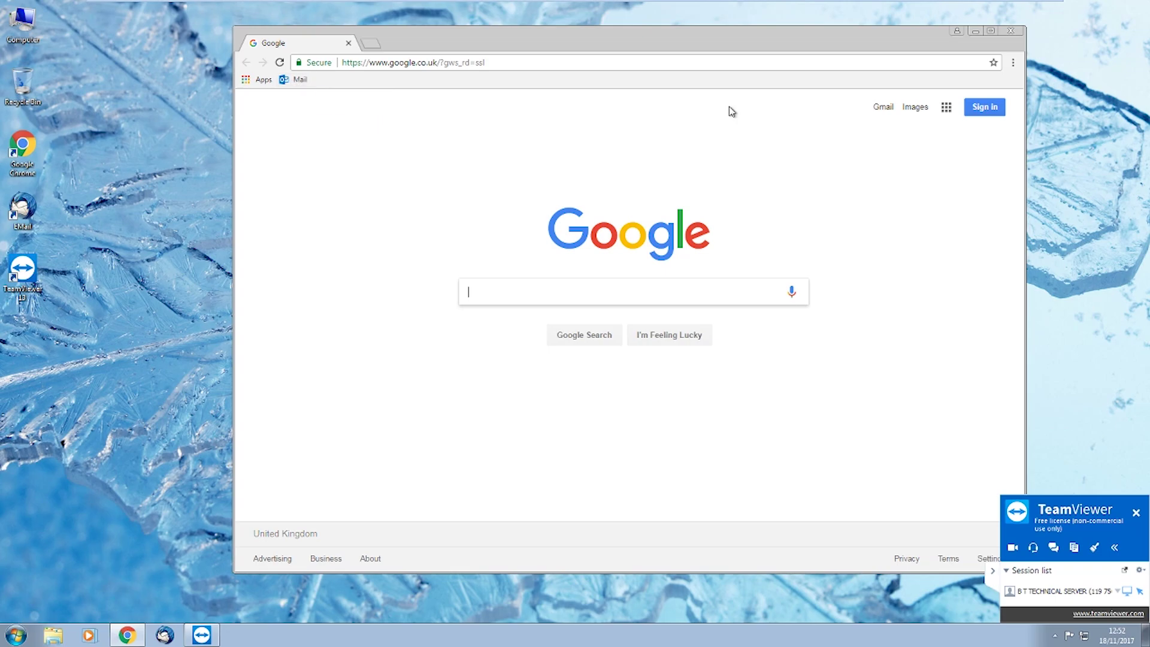
click(293, 80)
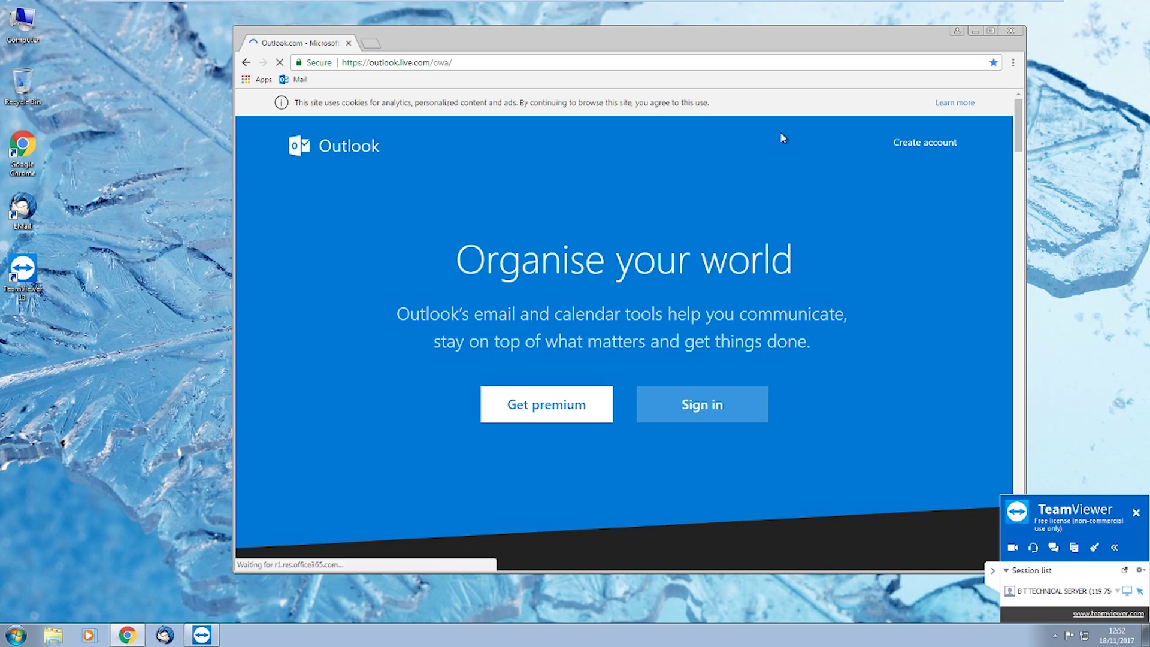
click(1012, 31)
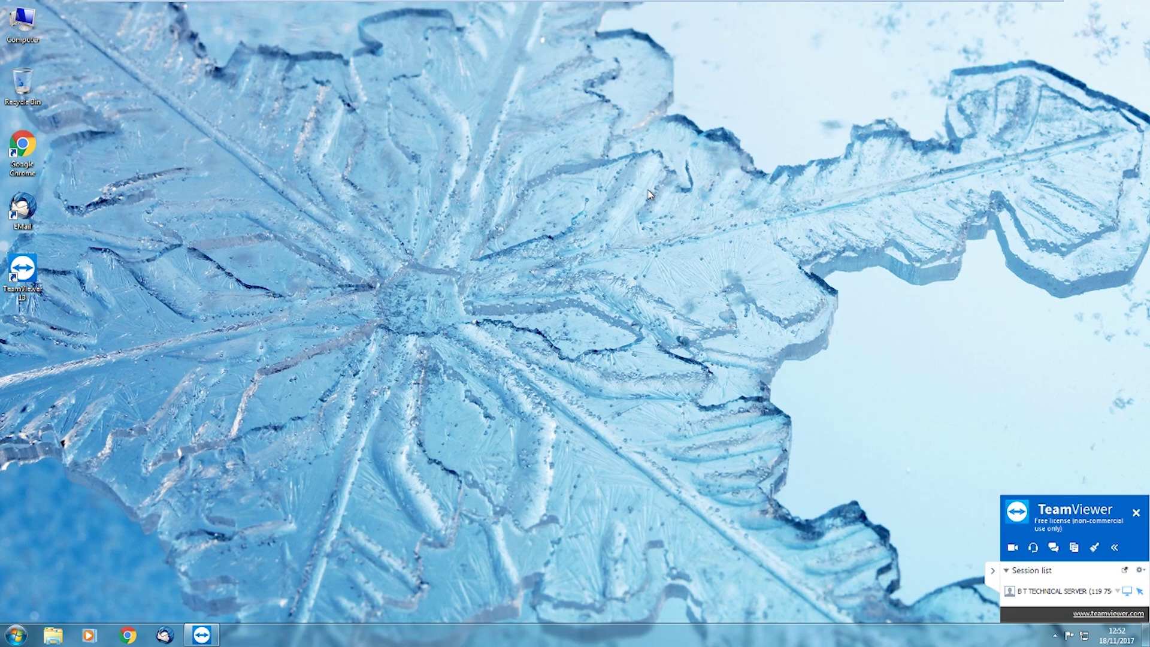
Open Command Prompt via Run and run netstat to list active connections
key(super+r)
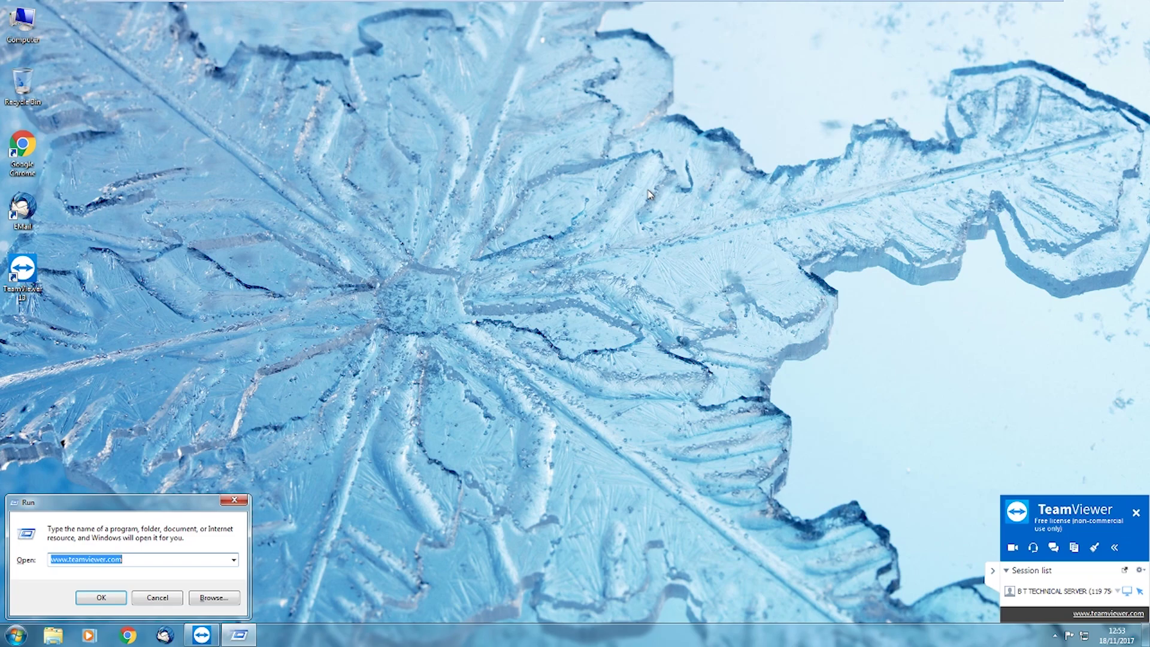
text(cmd)
key(Return)
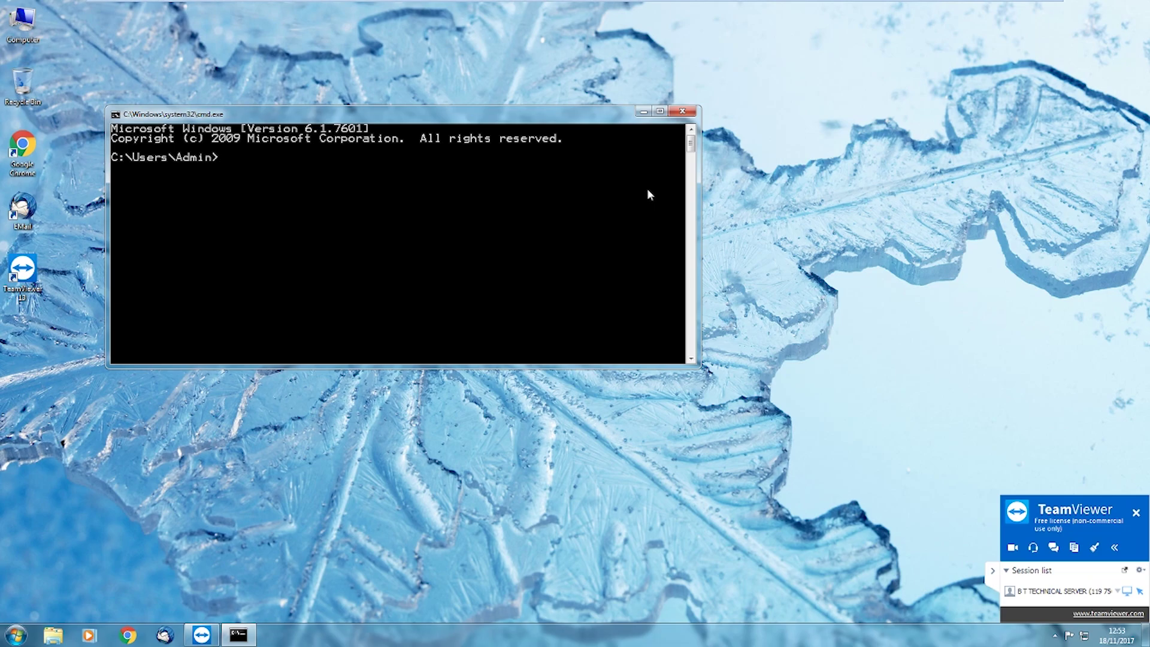
text(cd)
key(BackSpace)
key(BackSpace)
text(netstat)
key(Return)
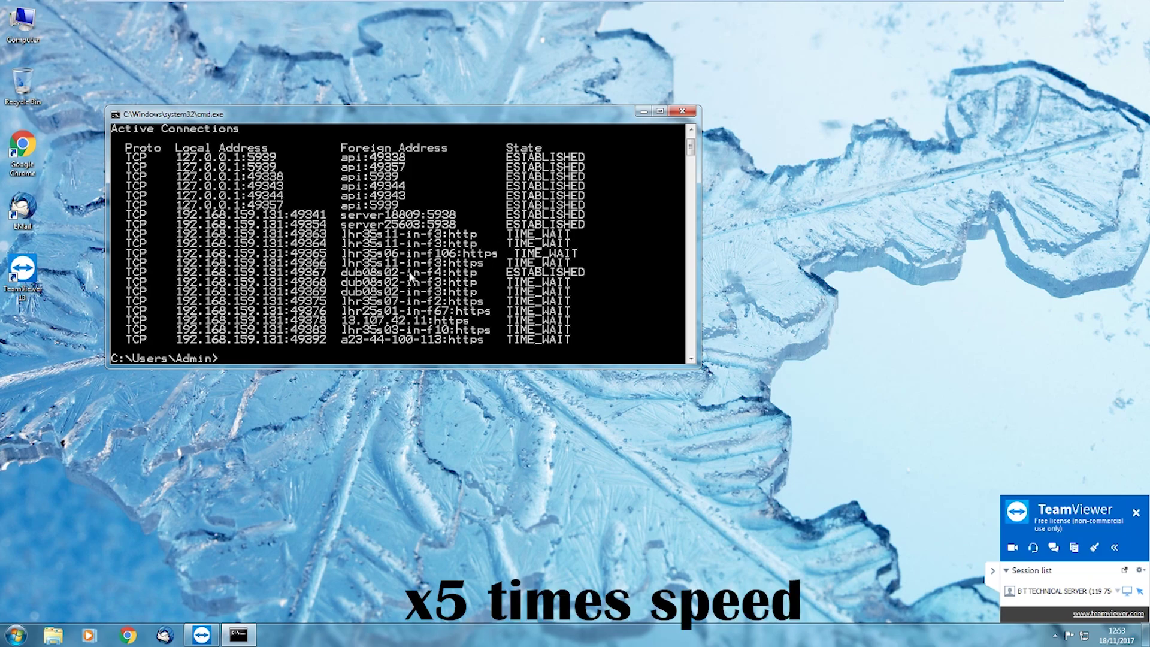
Launch Event Viewer from the Run box, then enter notepad in Run
key(super+r)
key(Return)
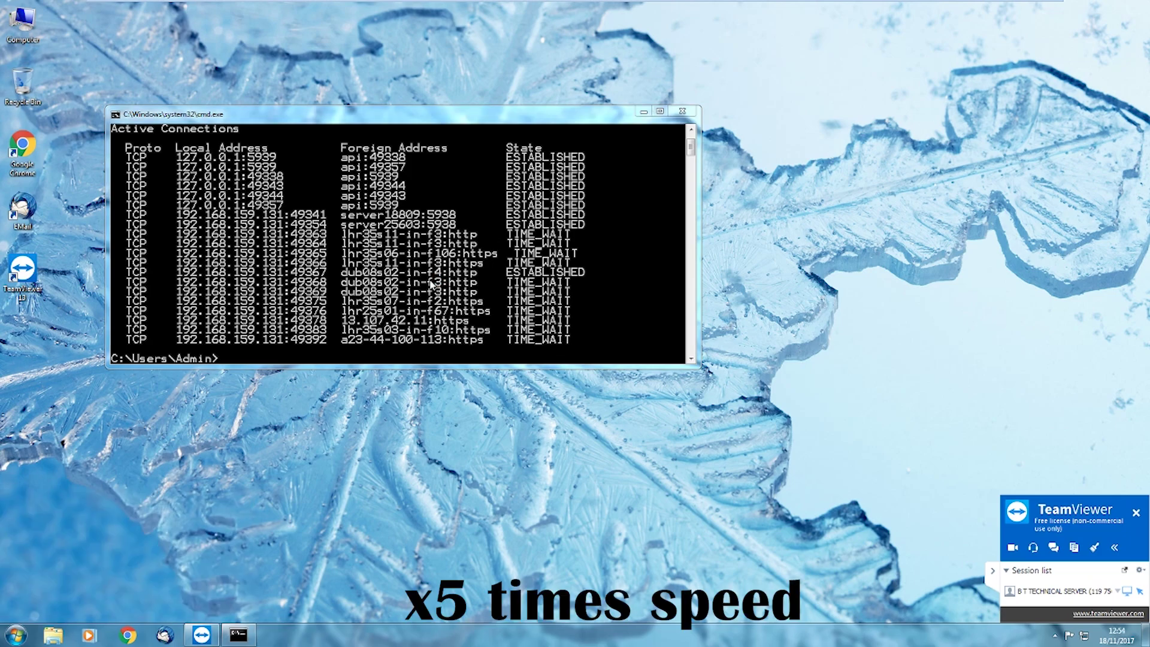
key(alt+Tab)
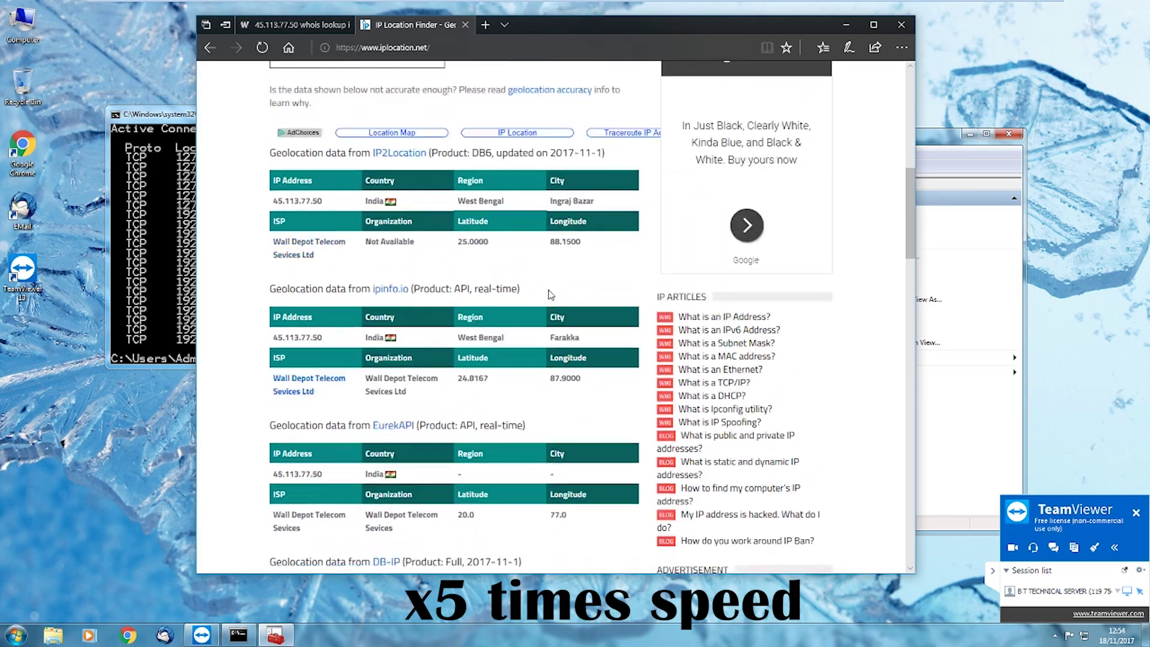
scroll(455, 359, down, 10)
key(alt+F4)
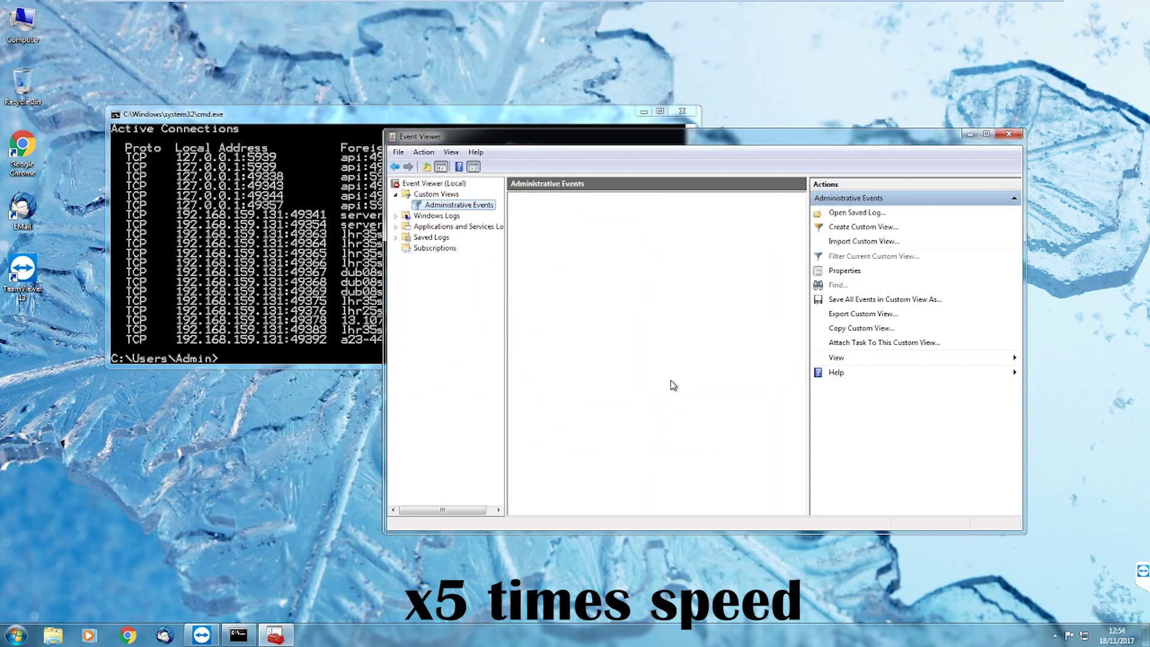
key(super+r)
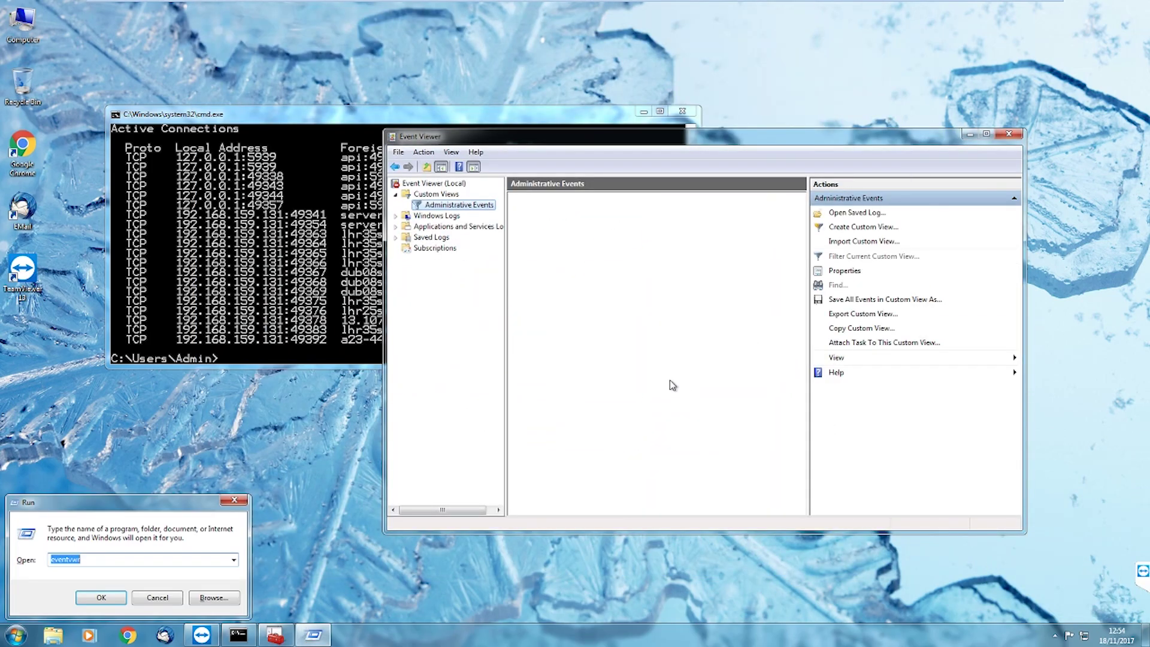
text(notepad)
Open a narrowed Notepad listing facebook, google, amazon, ebay and phone bank
key(Return)
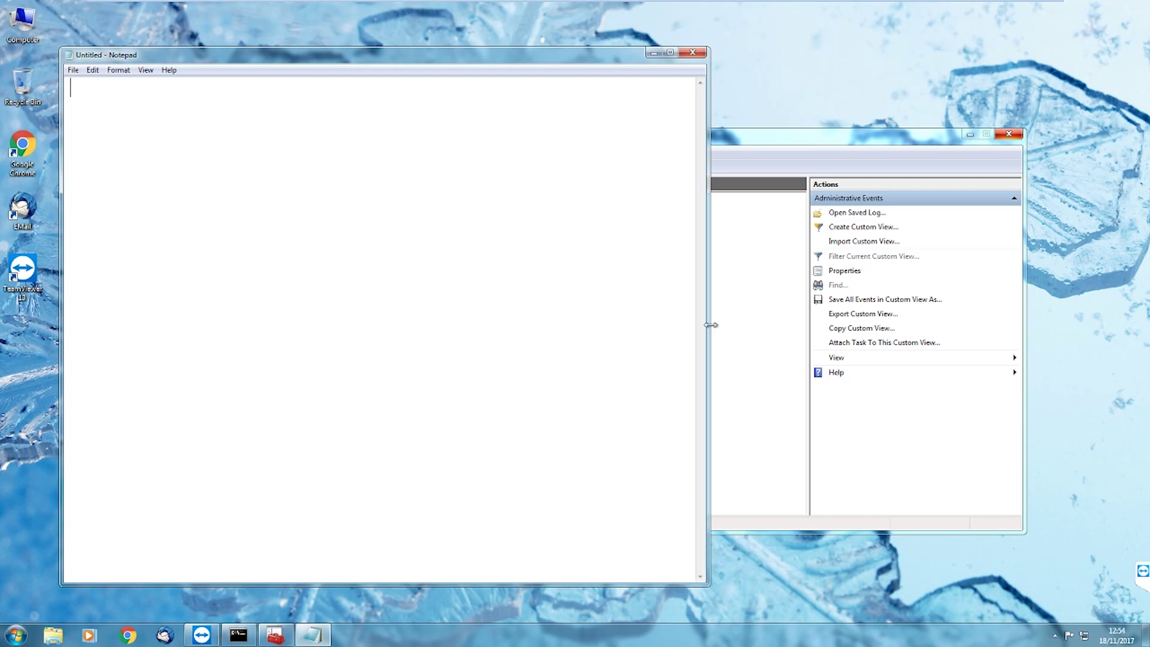
drag(708, 322, 471, 344)
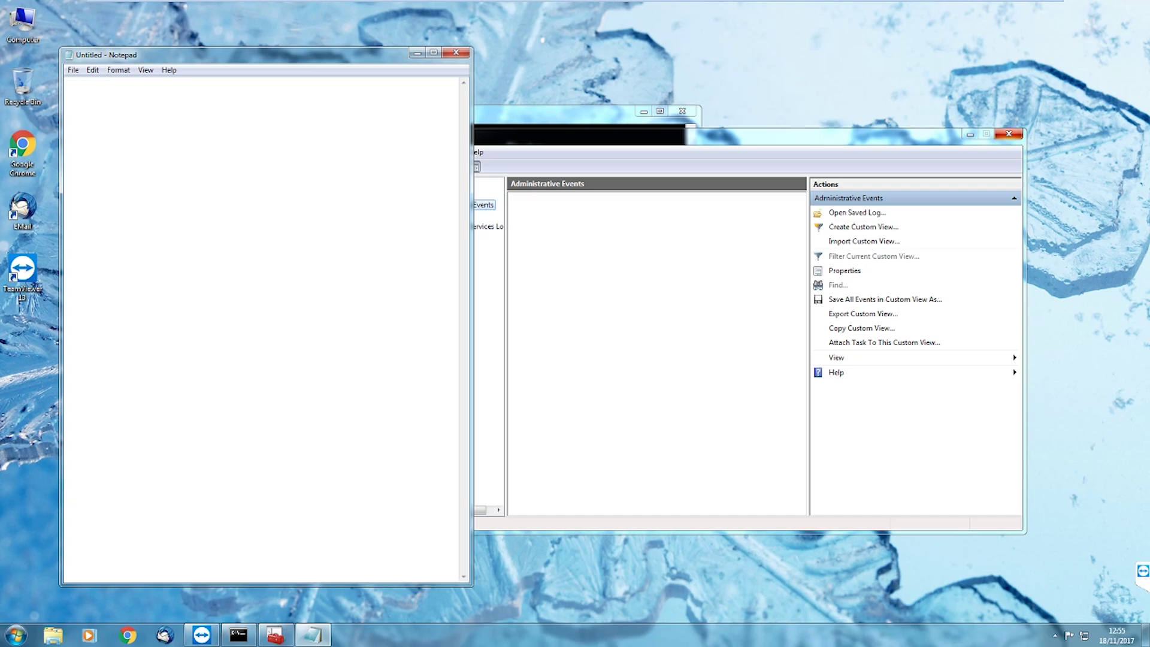
text(faceb)
text(ook )
text(google)
key(Return)
text(amazon)
key(Return)
text(ebay)
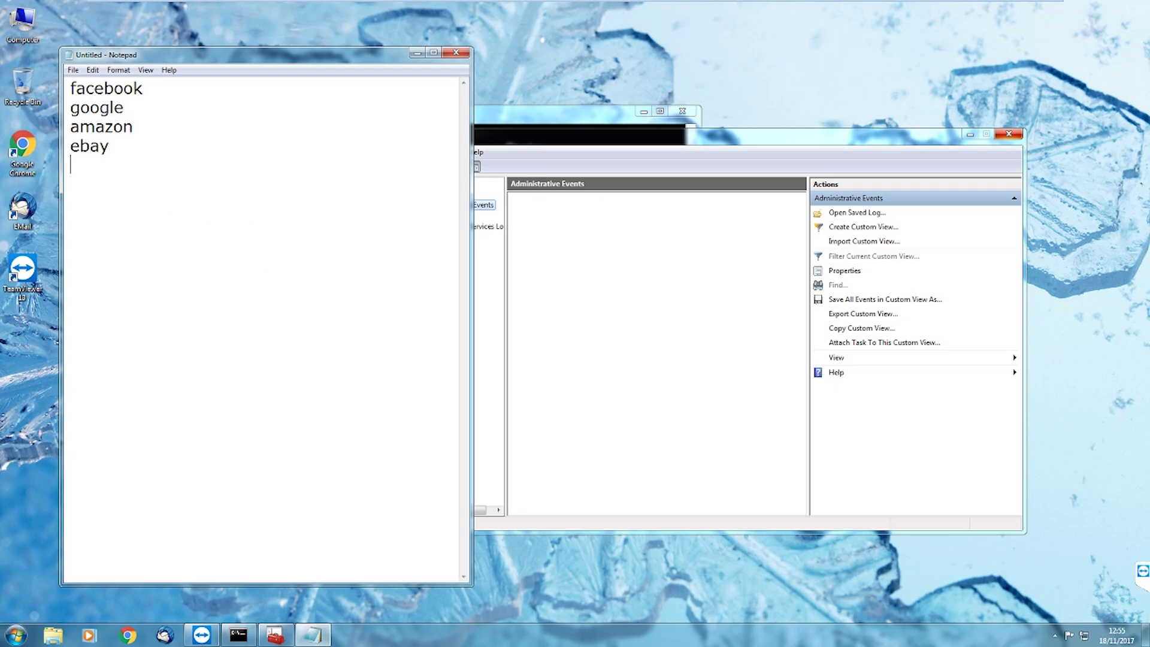
text(phone bank)
key(Return)
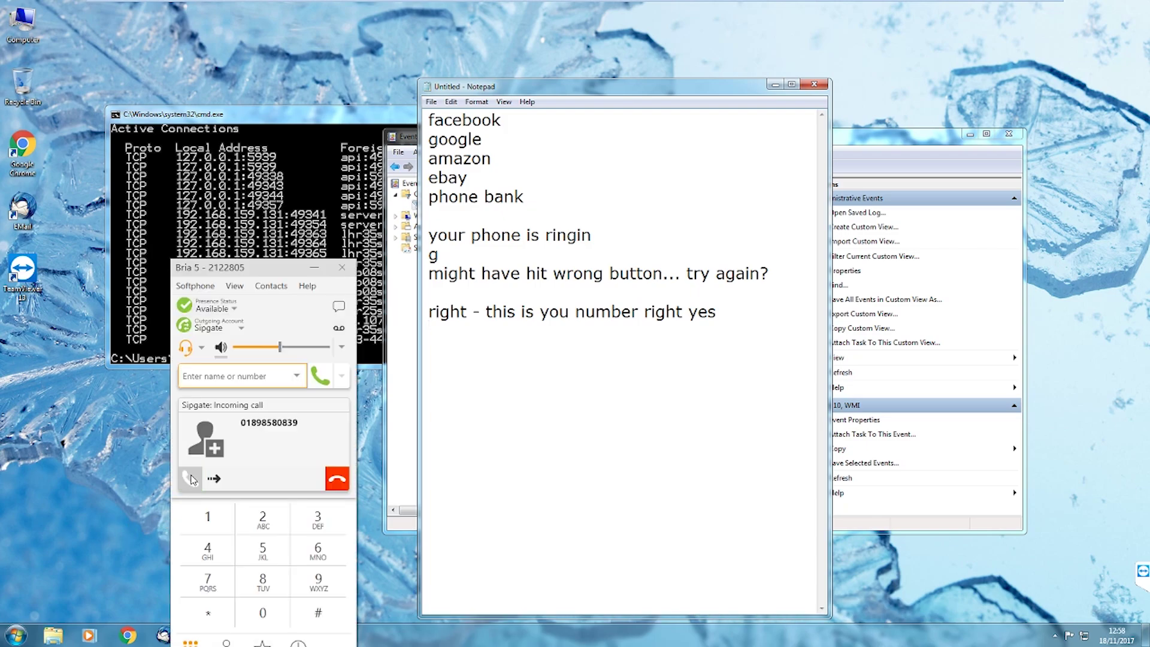
Answer the Bria call, move its window aside, and delete Notepad's chat lines
click(192, 477)
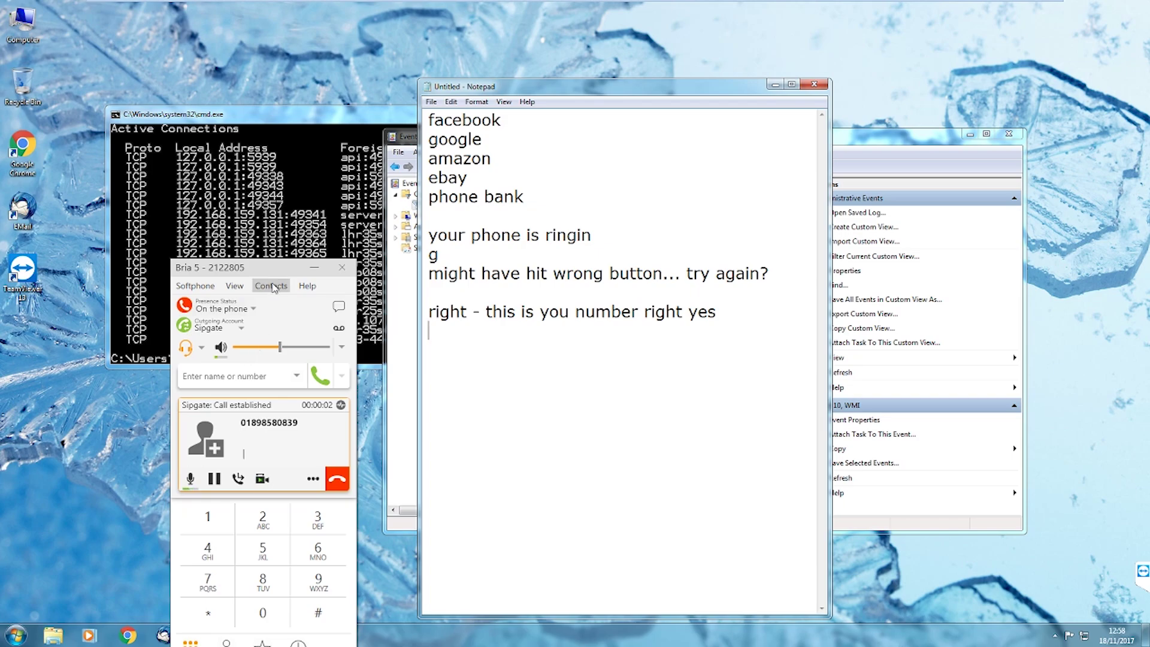
drag(272, 272, 115, 202)
key(shift+Up)
key(shift+Up)
key(shift+Up)
key(shift+Up)
key(shift+Up)
key(shift+Up)
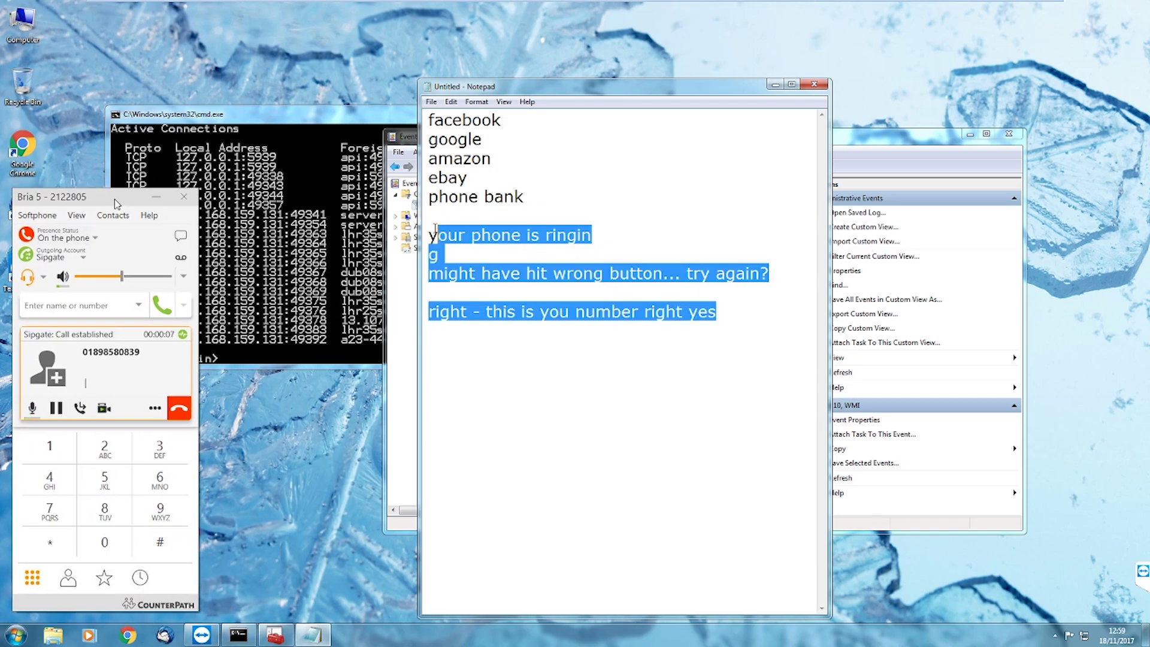
key(Delete)
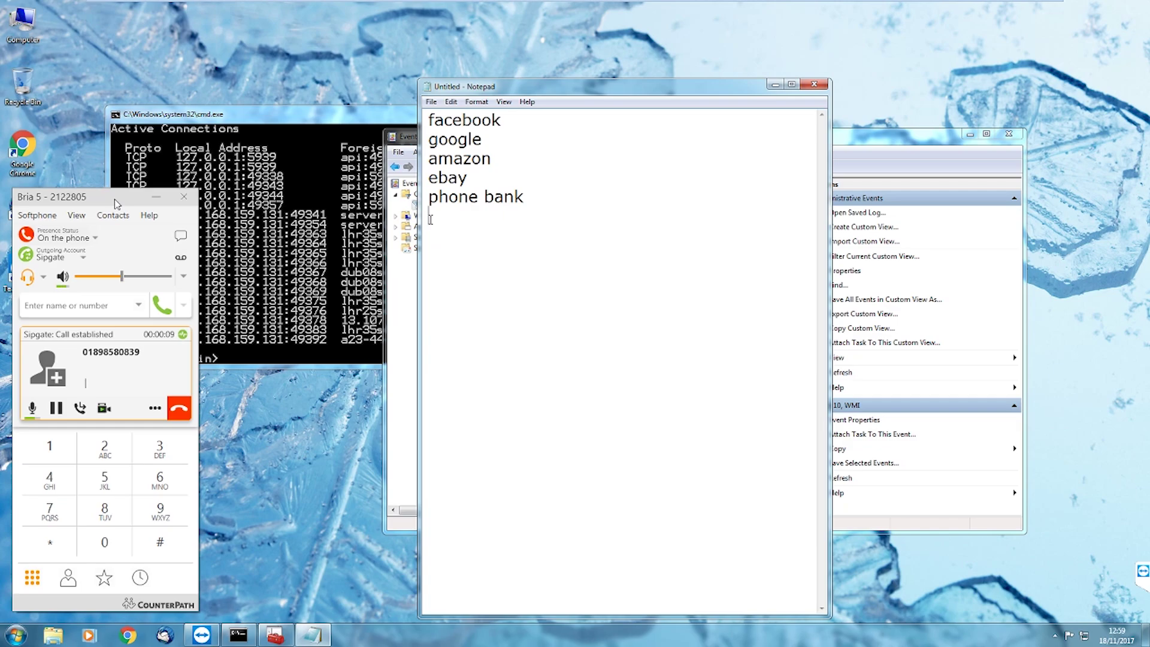
key(BackSpace)
Replace 'phone bank' with 'barclays app' in the Notepad list
key(shift+Left)
key(shift+Left)
key(shift+Left)
key(shift+Left)
key(shift+Left)
key(shift+Left)
key(shift+Left)
key(shift+Left)
key(shift+Left)
key(shift+Left)
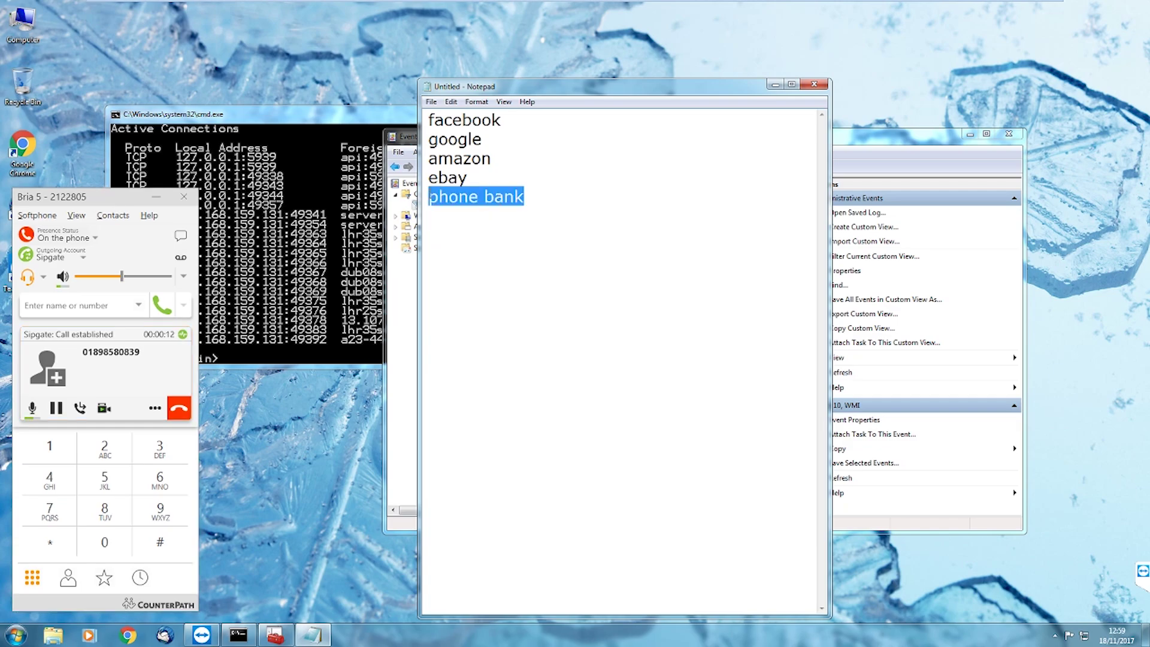
key(Delete)
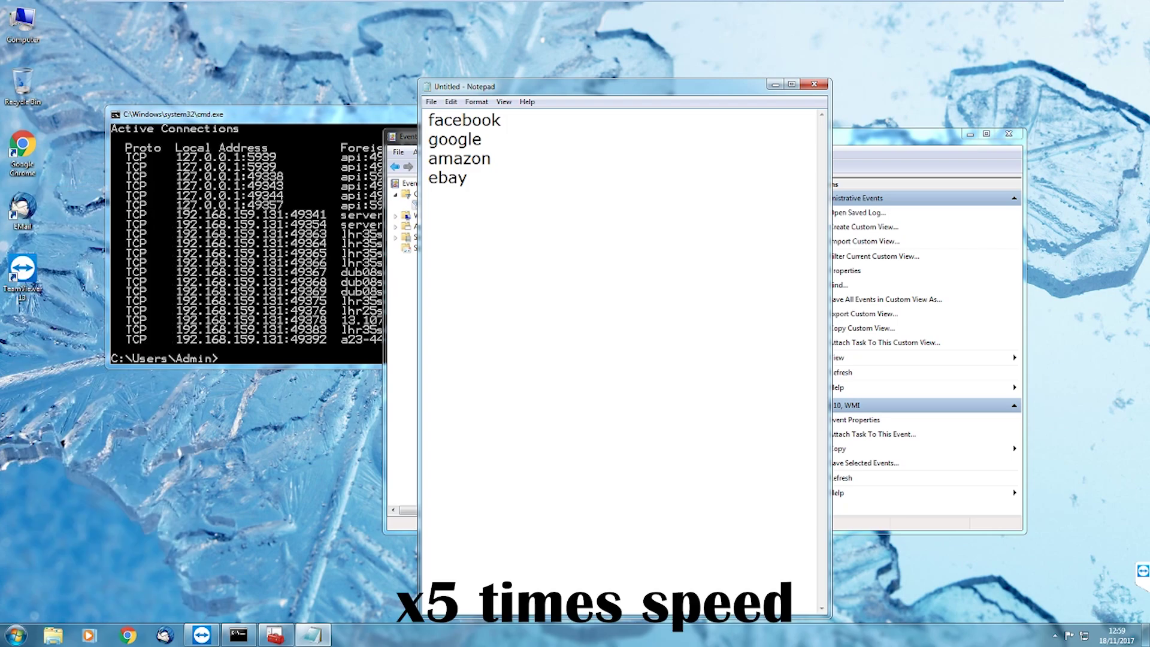
text(barclays app)
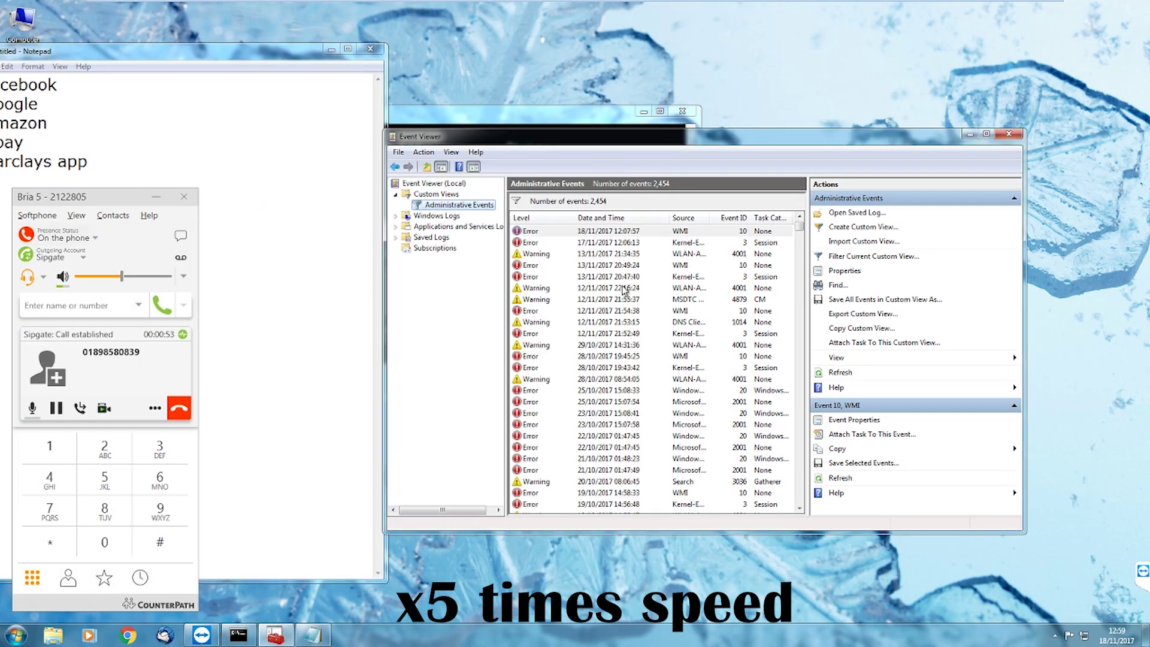
Search Google for 'validator' and open the W3C Markup Validation Service
key(ctrl+a)
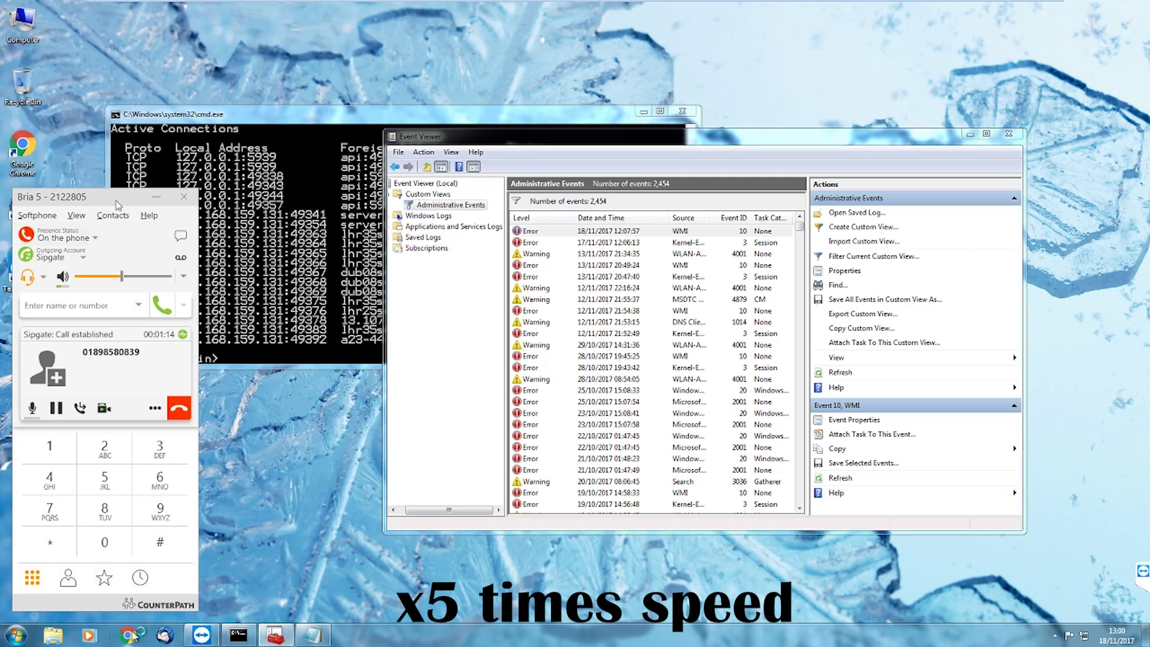
click(128, 635)
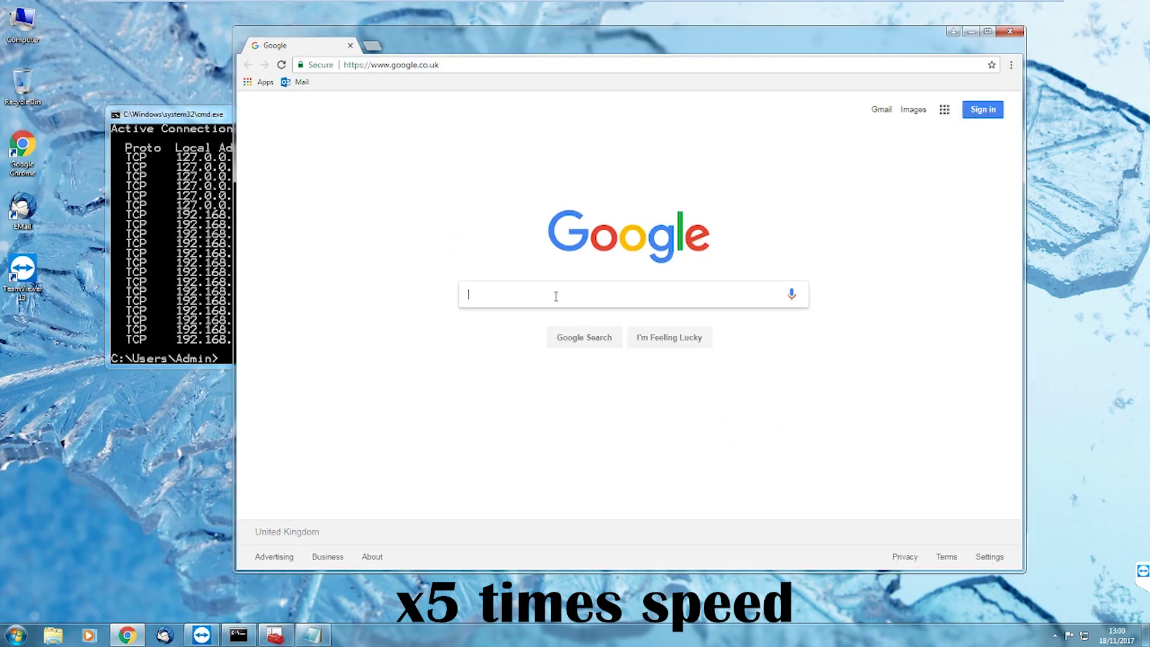
text(validator)
key(Return)
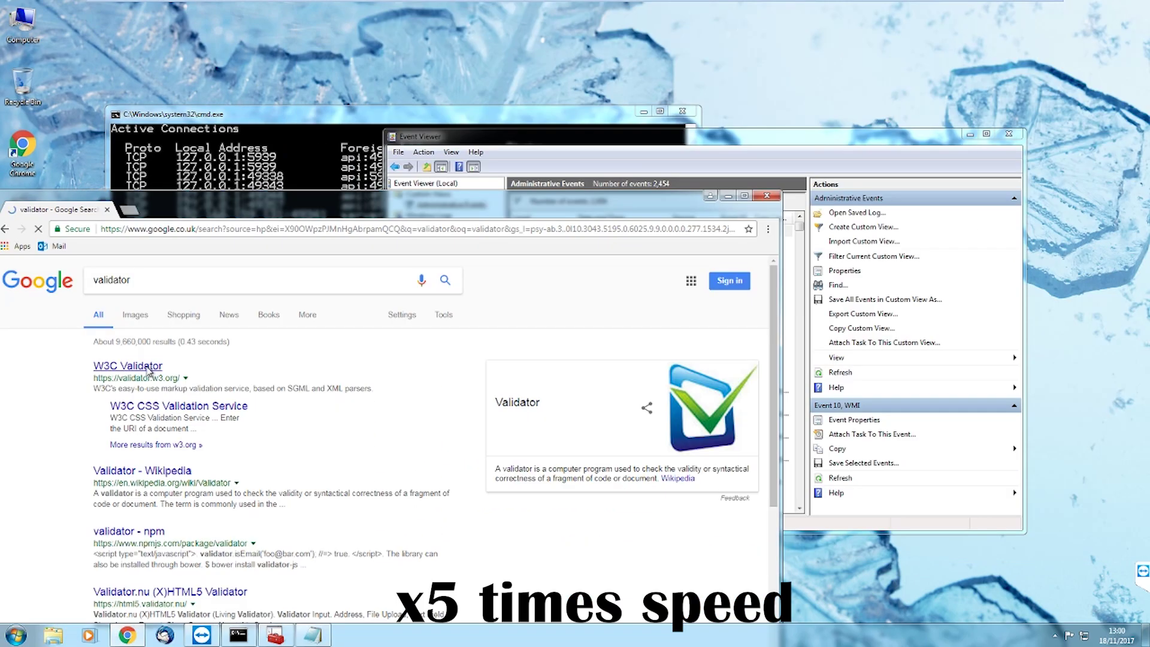
click(62, 365)
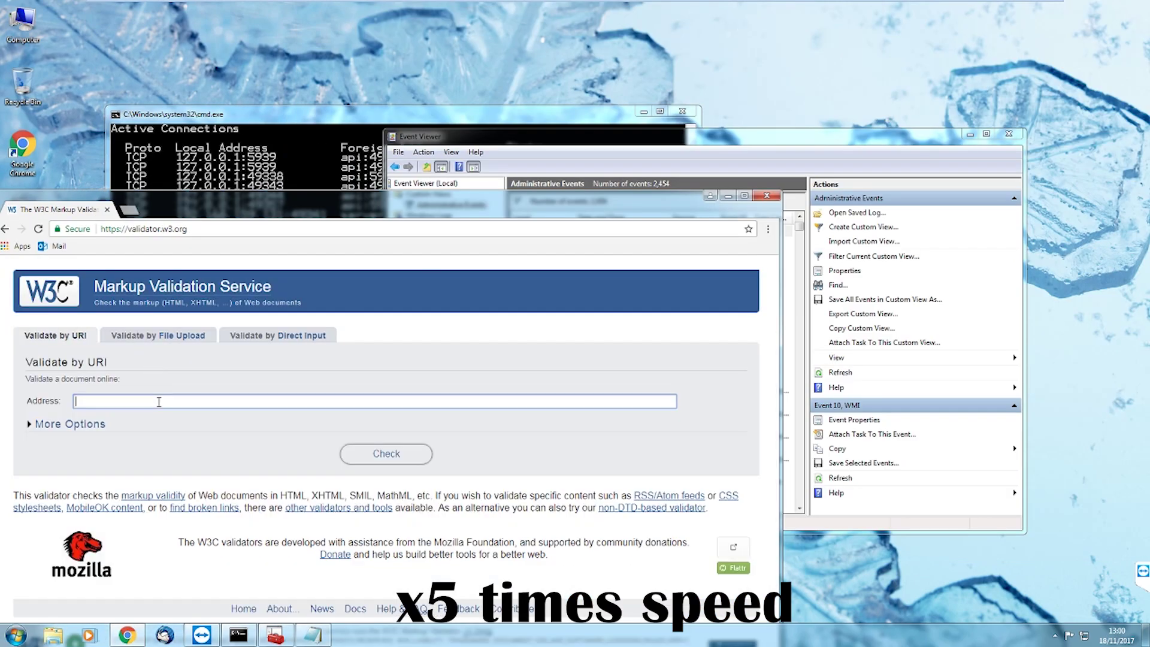
click(158, 402)
text(www.facebook.com)
key(Return)
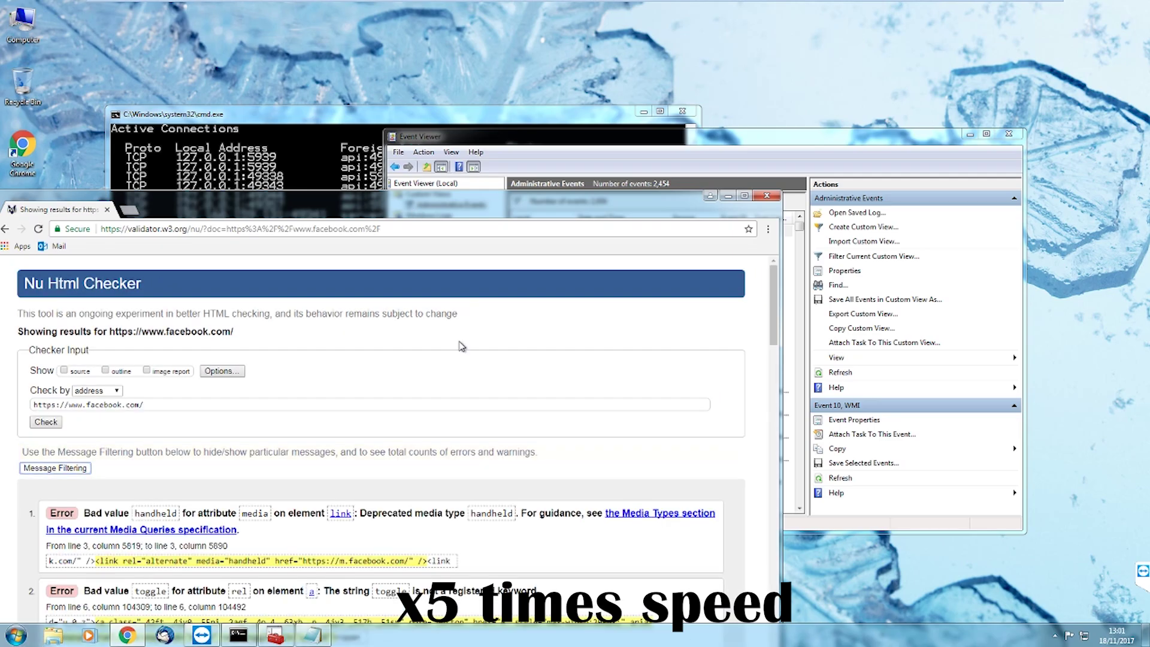
key(super+Up)
scroll(538, 376, down, 15)
drag(99, 417, 156, 417)
drag(116, 478, 233, 478)
key(alt+Left)
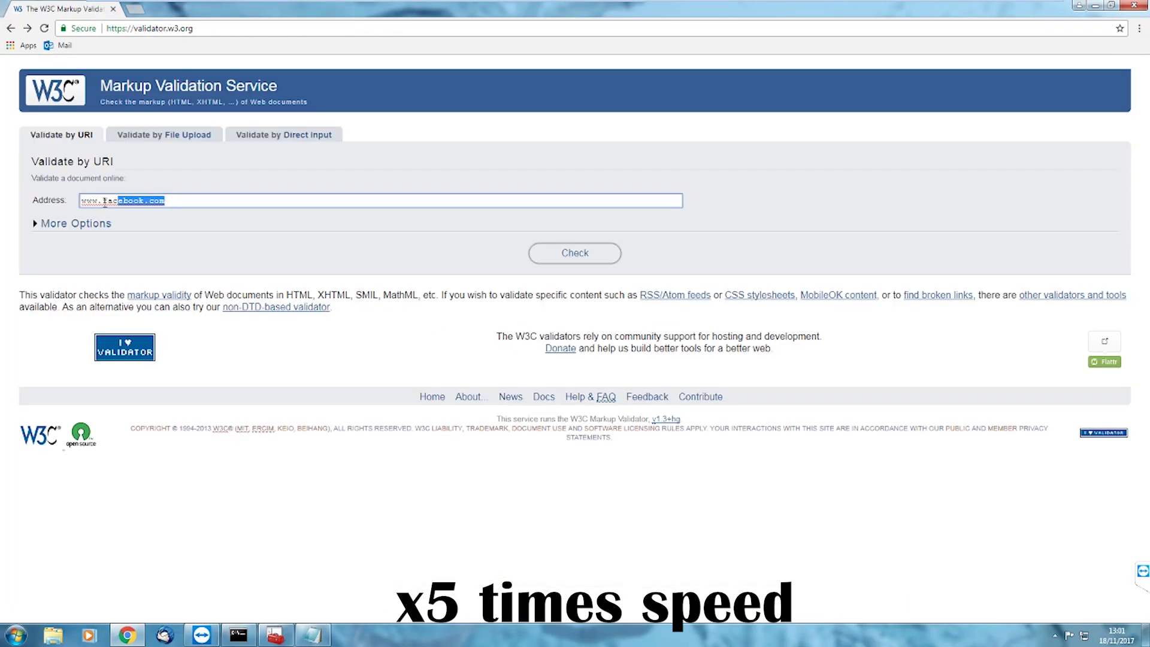
text(www.barclays.com)
key(Return)
scroll(259, 453, down, 15)
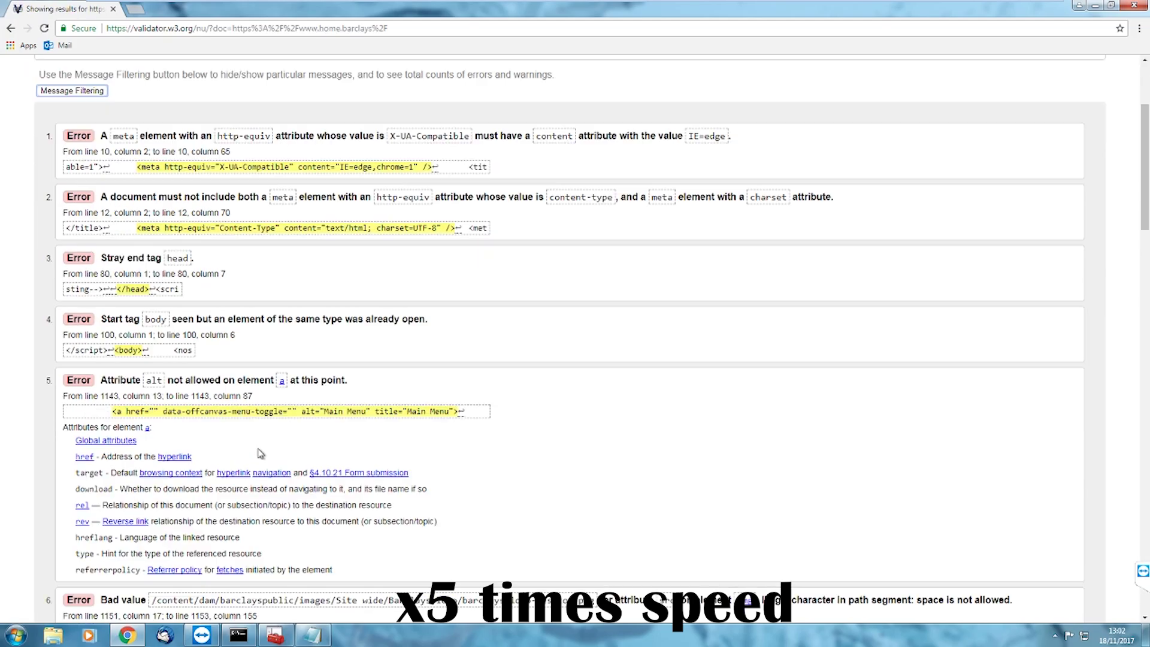
scroll(260, 453, down, 20)
triple_click(92, 398)
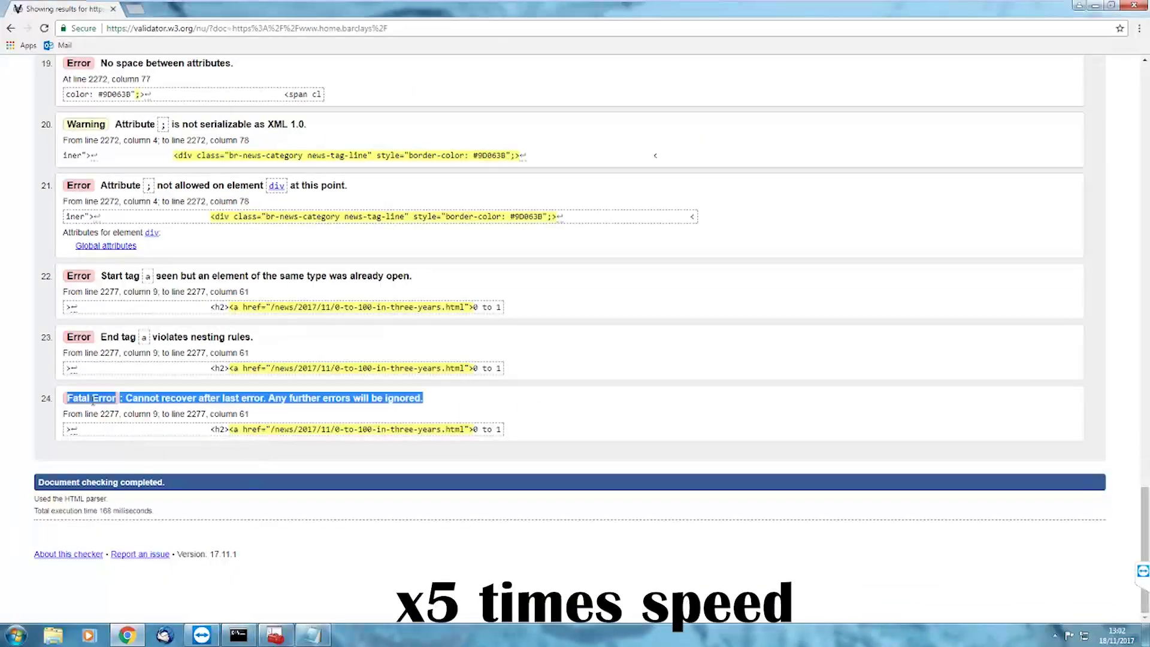
Close the netstat command window and bring the Notepad website list forward
click(238, 634)
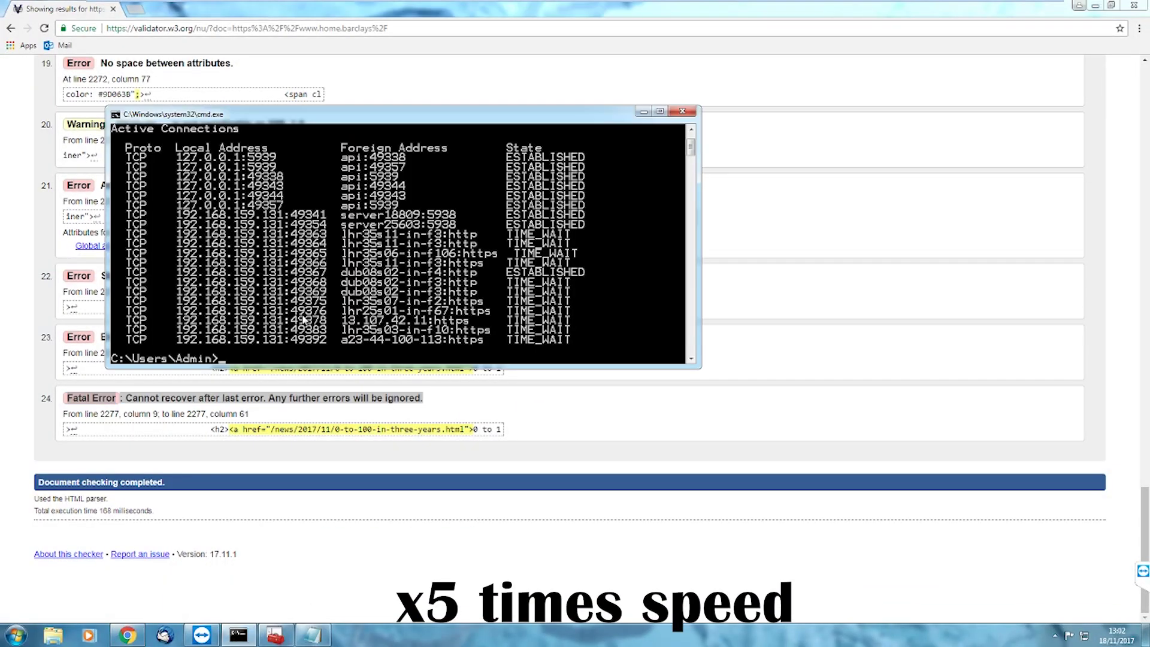
click(683, 111)
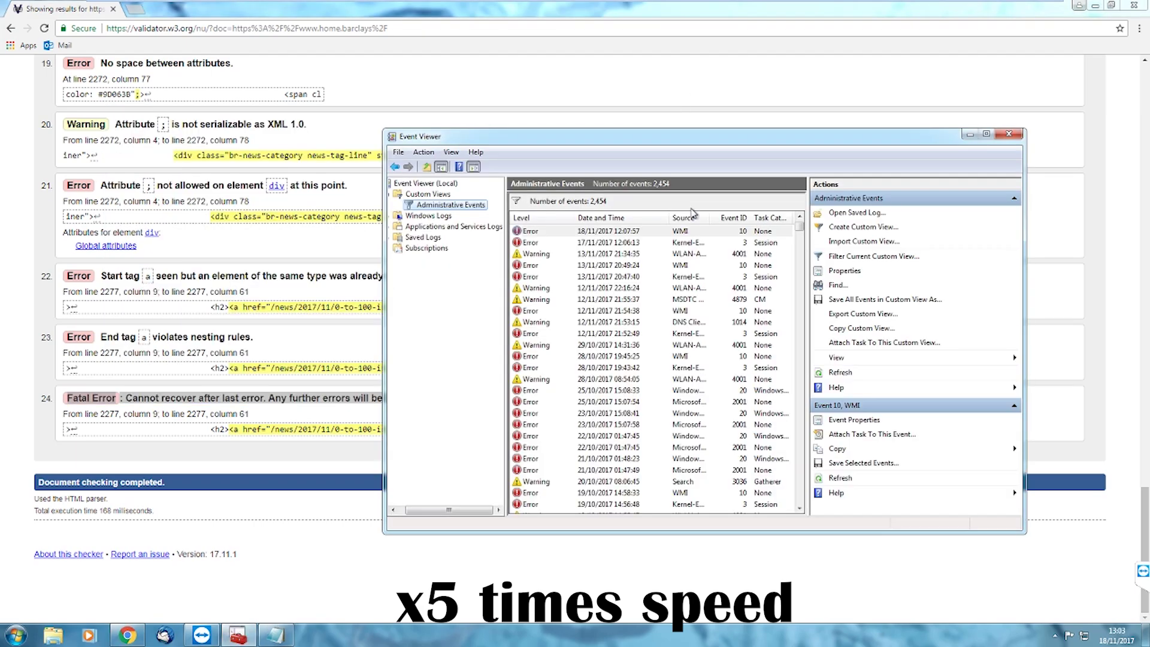
click(1001, 203)
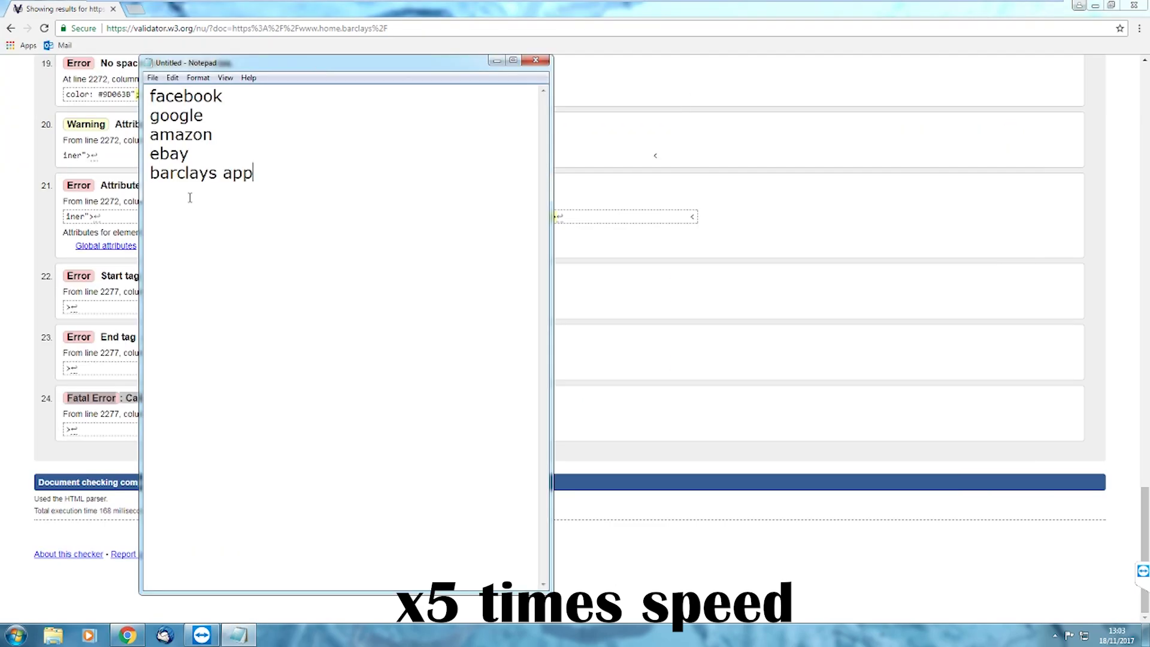
Search Google for facebook, open Facebook, and restore Chrome from full screen
click(261, 28)
text(facebook)
key(Return)
click(193, 165)
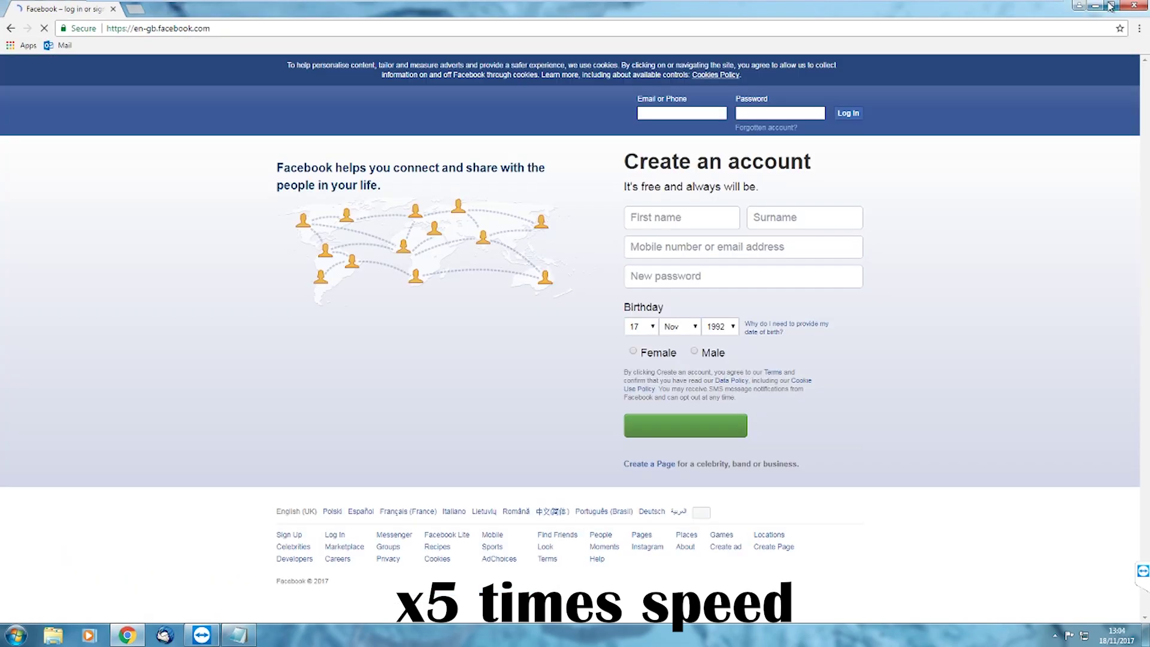
drag(644, 9, 645, 105)
Connect TeamViewer to the partner computer, log on with its password, then close and return
click(201, 635)
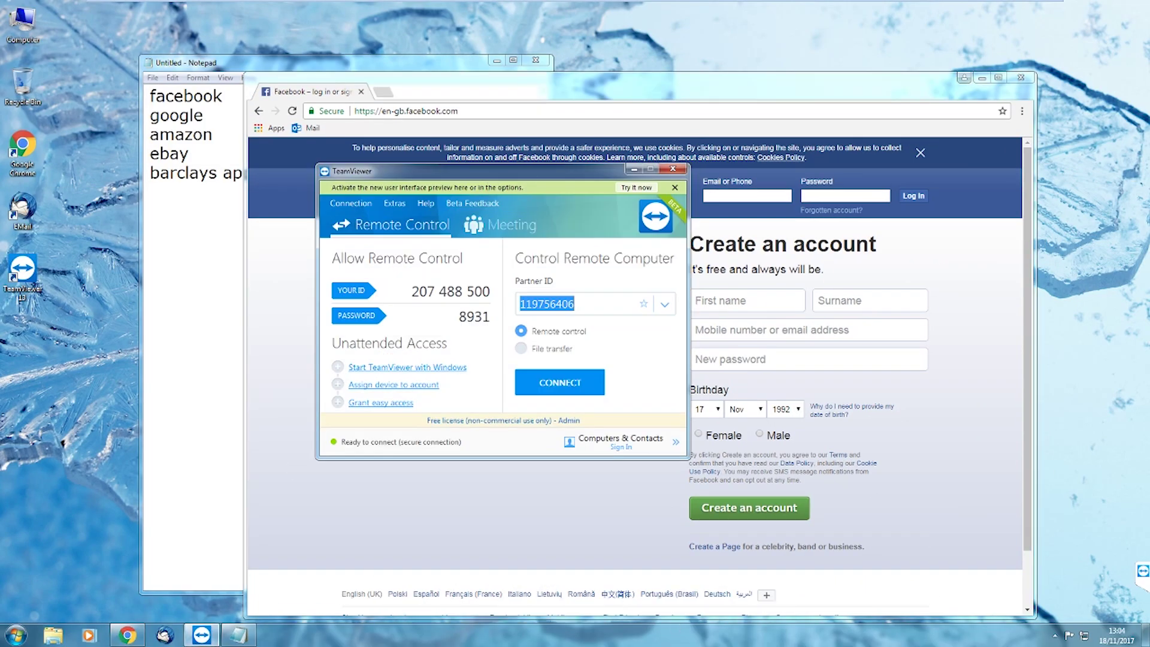
click(562, 392)
click(632, 347)
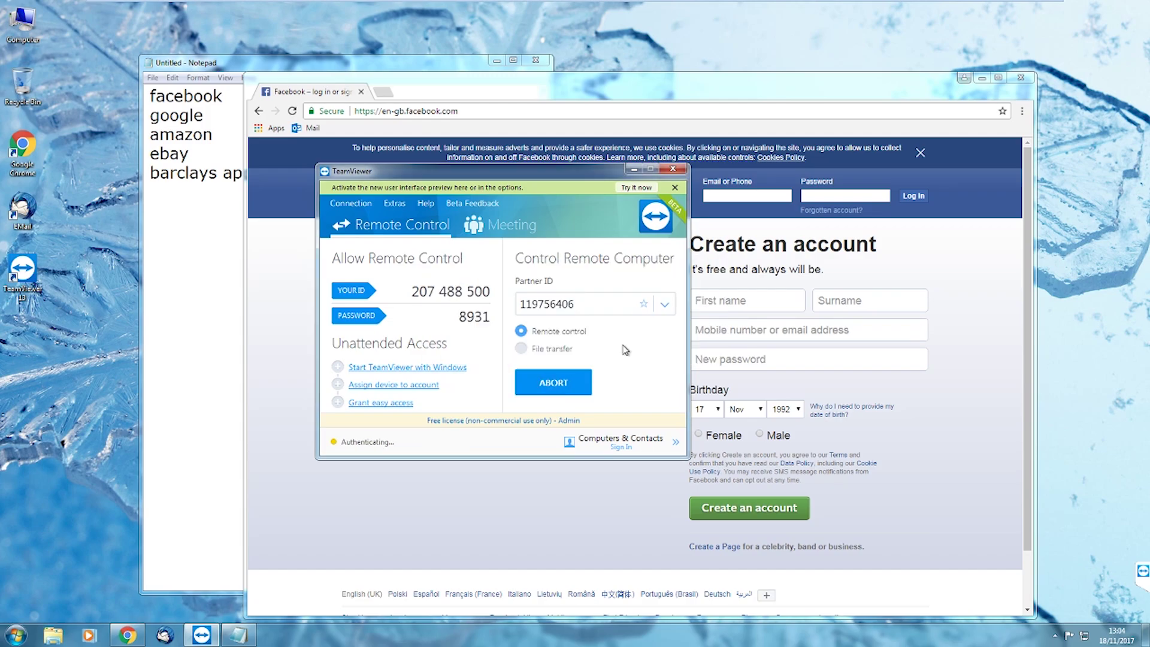
click(605, 298)
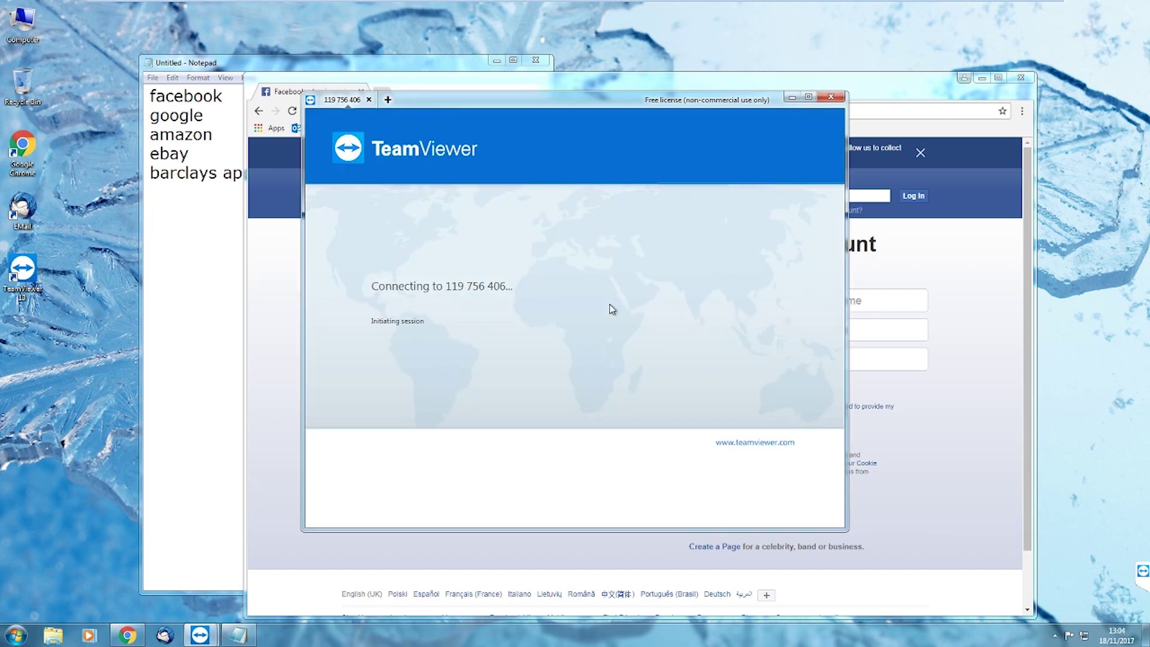
click(830, 96)
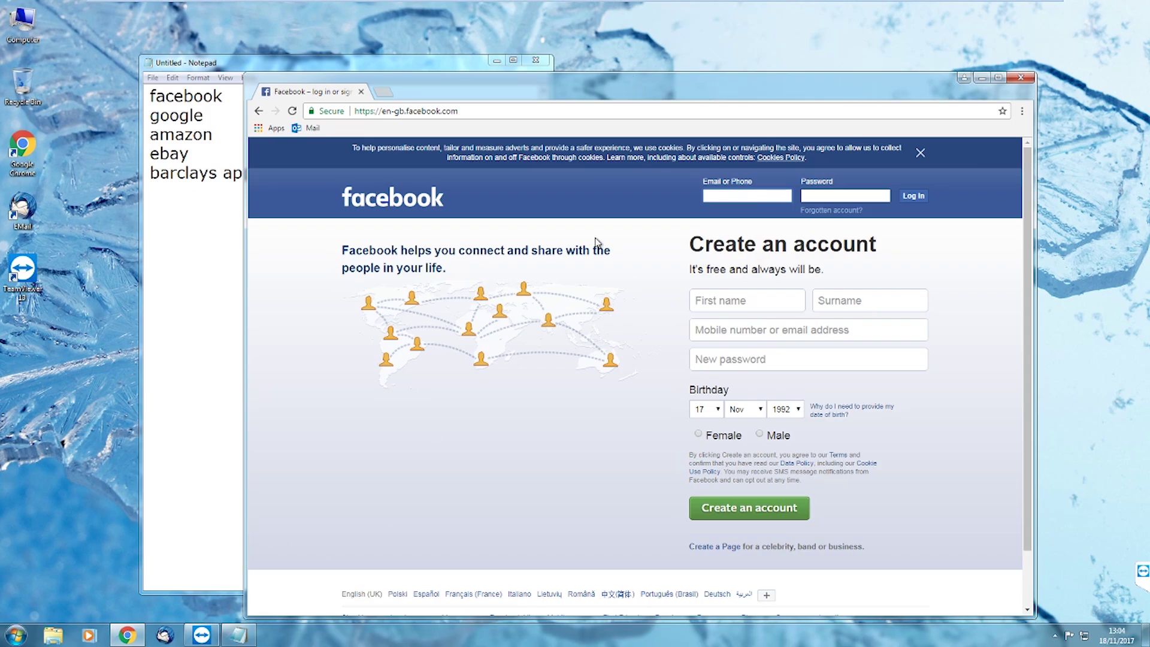
click(201, 635)
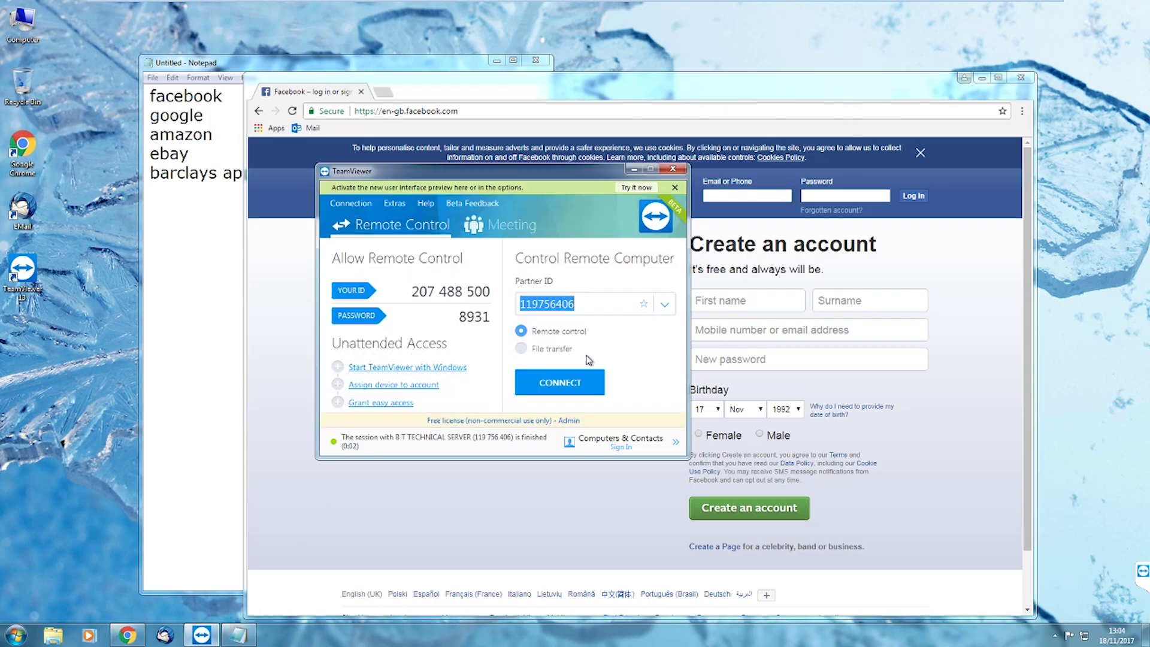
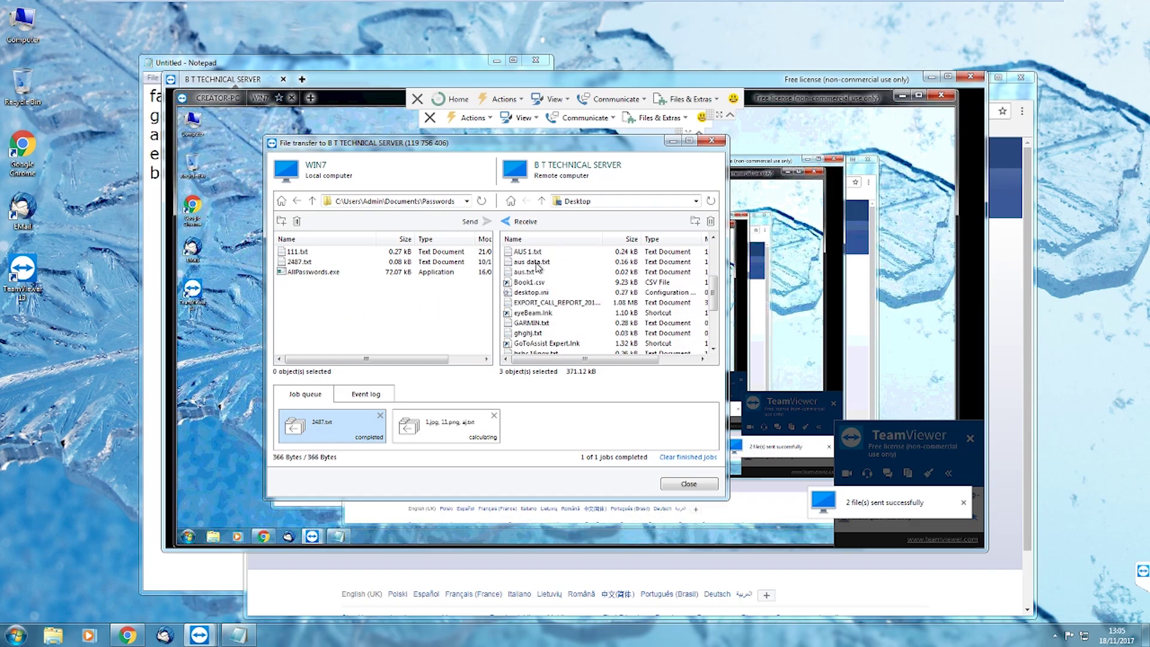
Copy AUS 1.txt, aus data.txt and aus.txt from the remote Desktop into the local Passwords folder
click(536, 264)
click(523, 252)
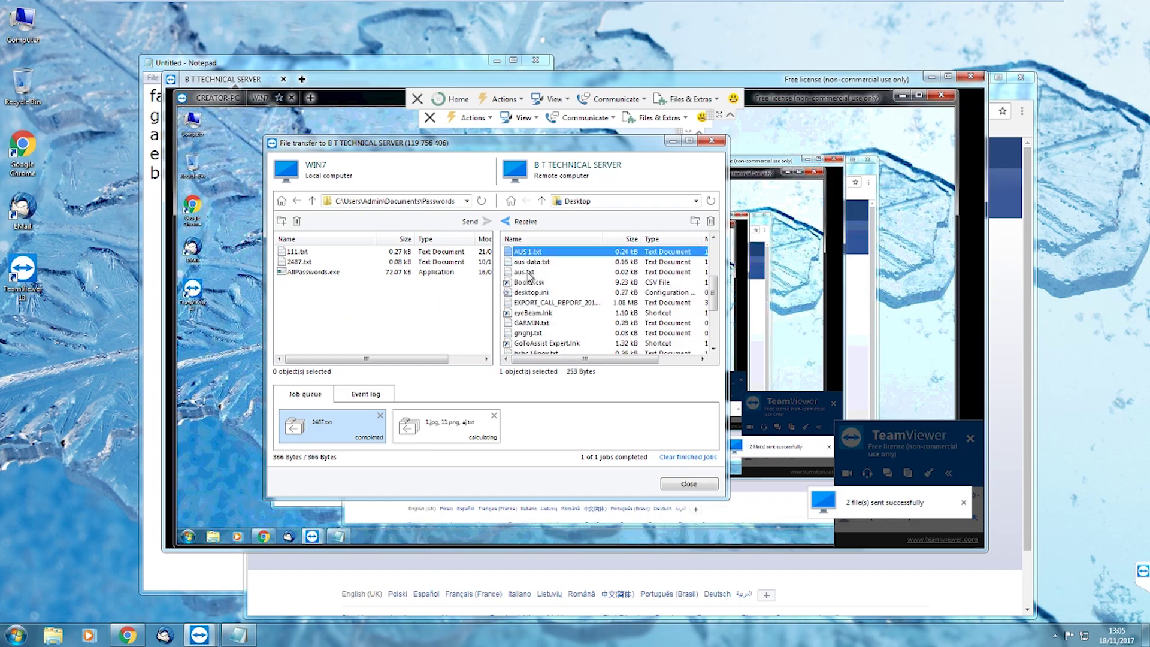
shift+click(529, 272)
drag(533, 268, 395, 327)
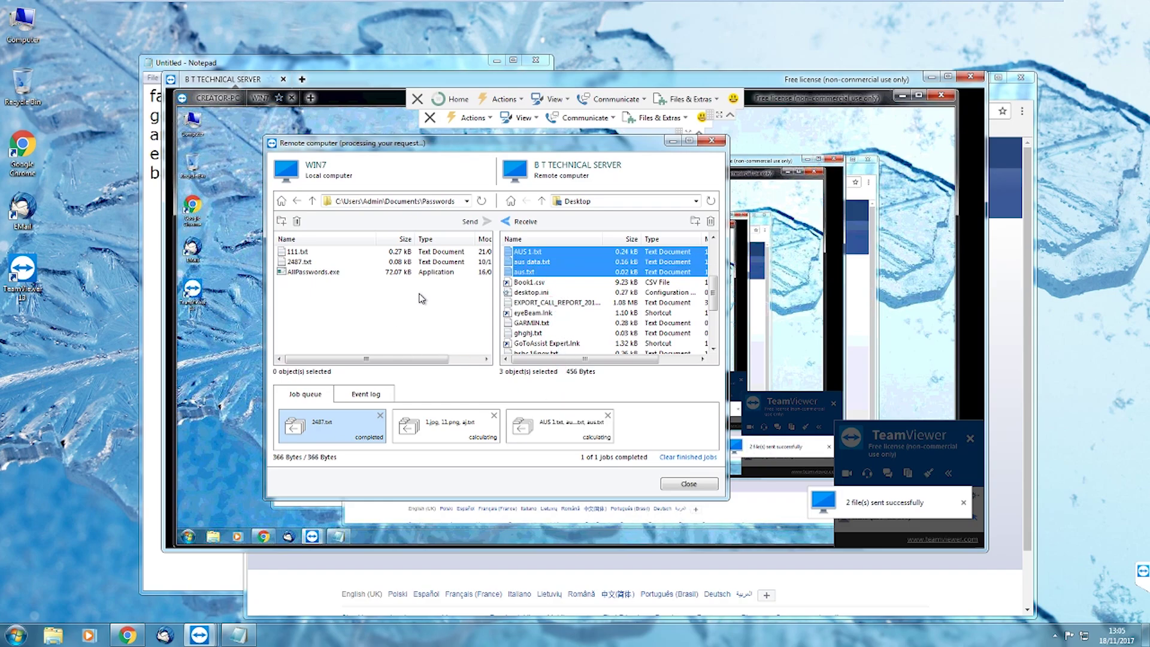
Back in Notepad, add the line 'You ARE SYSKEYED matey' after 'barclays app'
key(alt+Tab)
text(You )
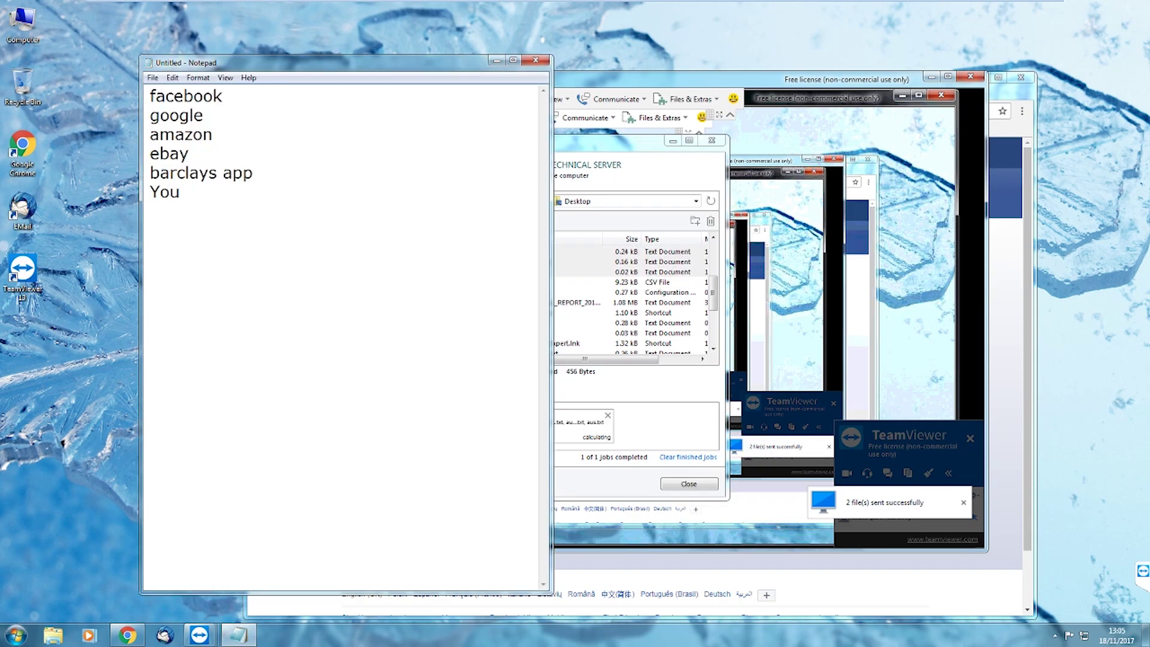
text(ARE SYSKEYED matey)
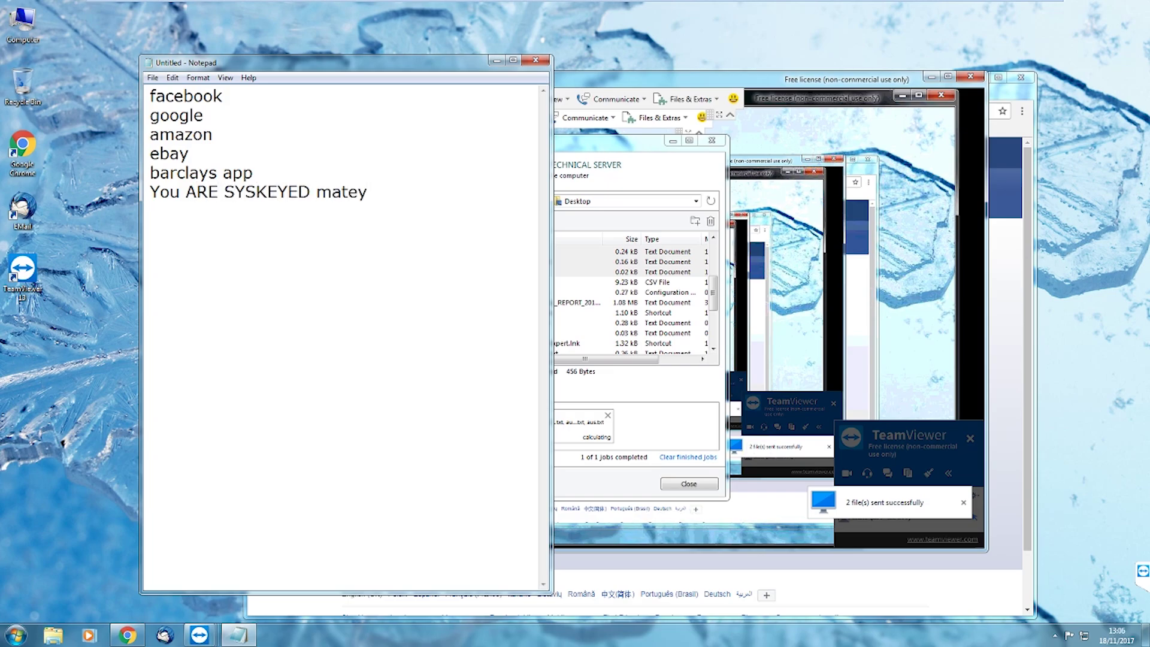
Add 'Good luck with that!' on the next line
key(Return)
text(Good lucjk)
key(BackSpace)
key(BackSpace)
key(BackSpace)
text(k with that)
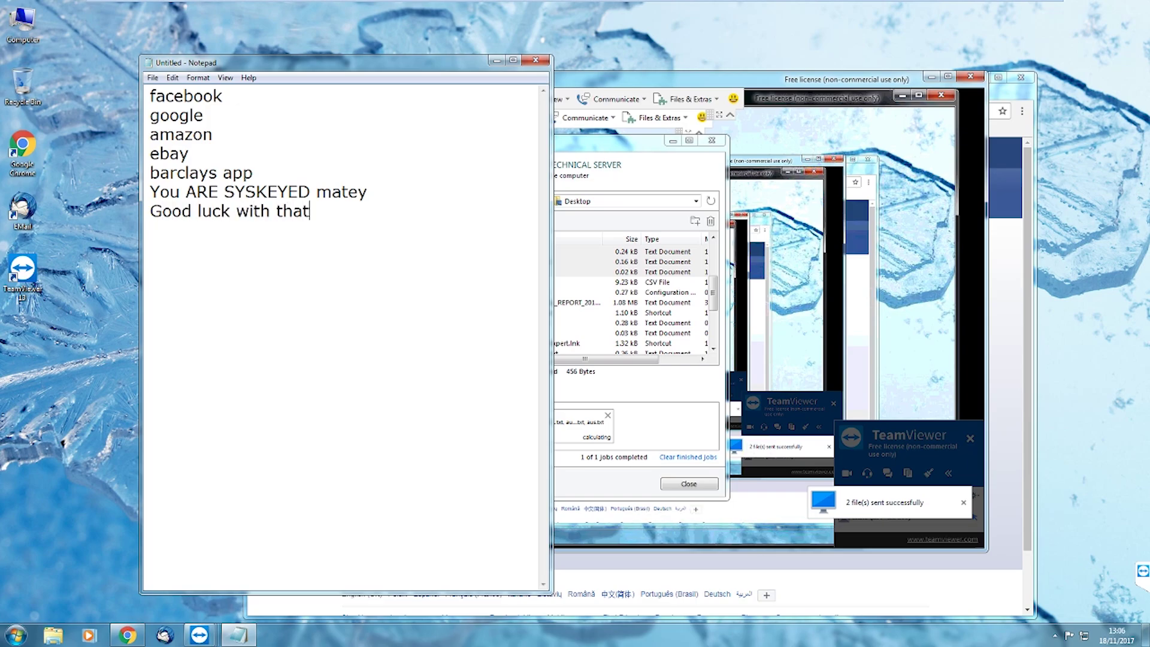
text(!)
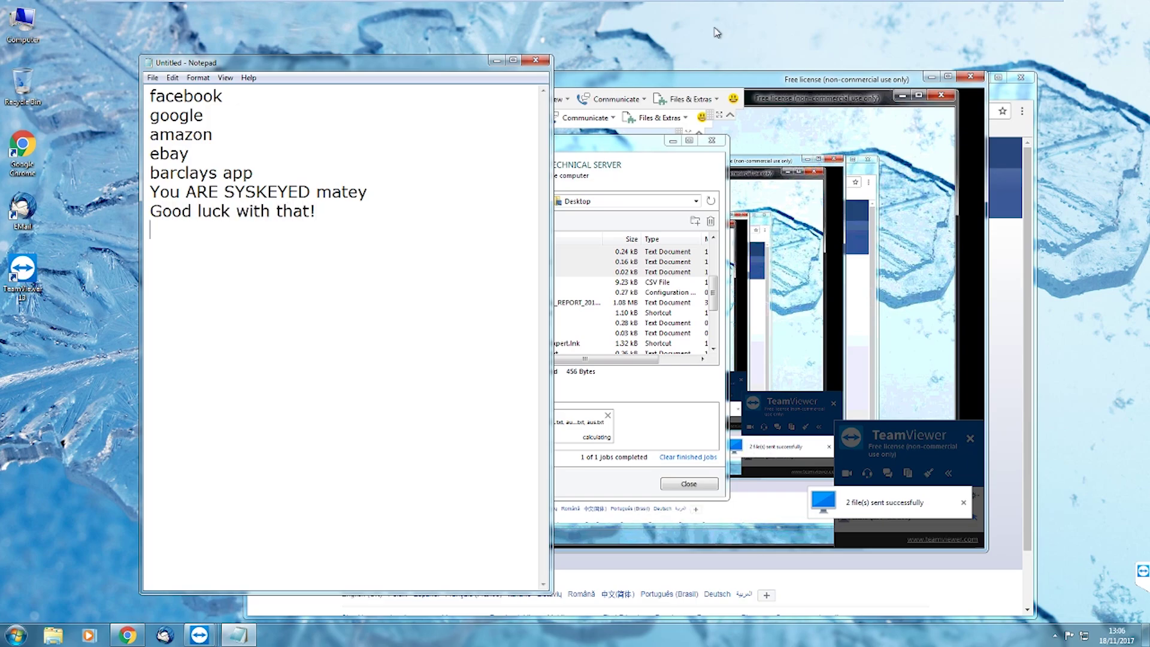